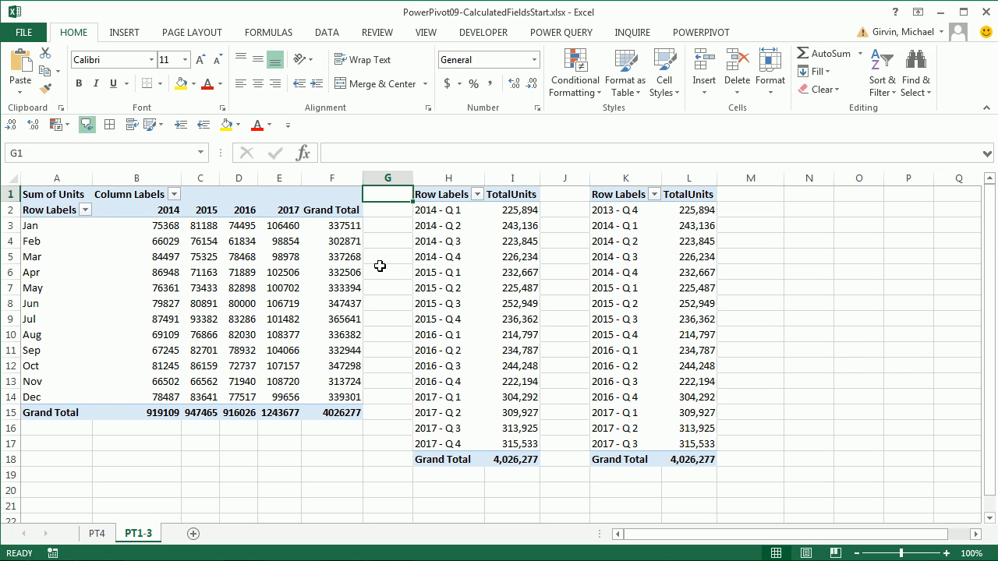
key(alt+Tab)
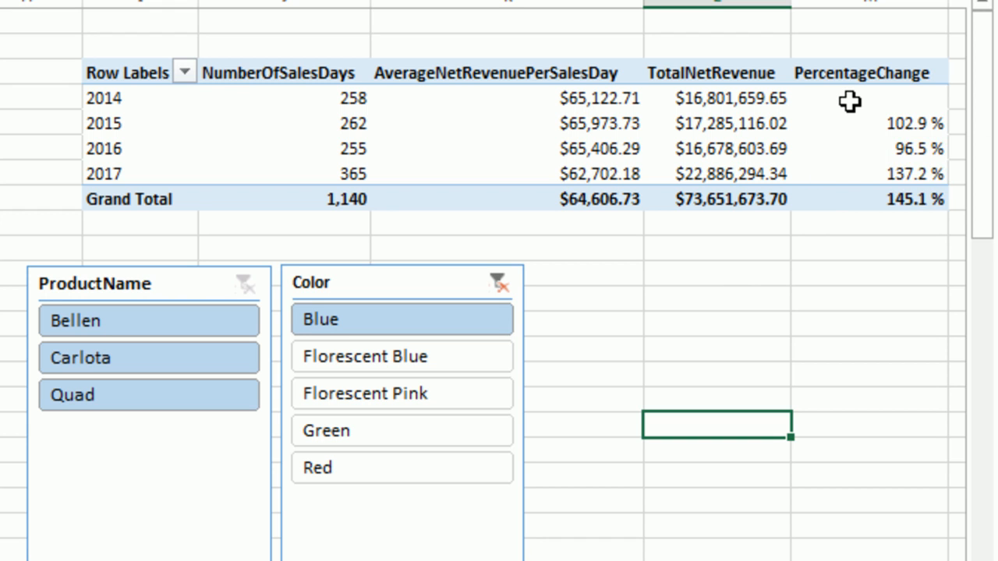
mouse_move(849, 101)
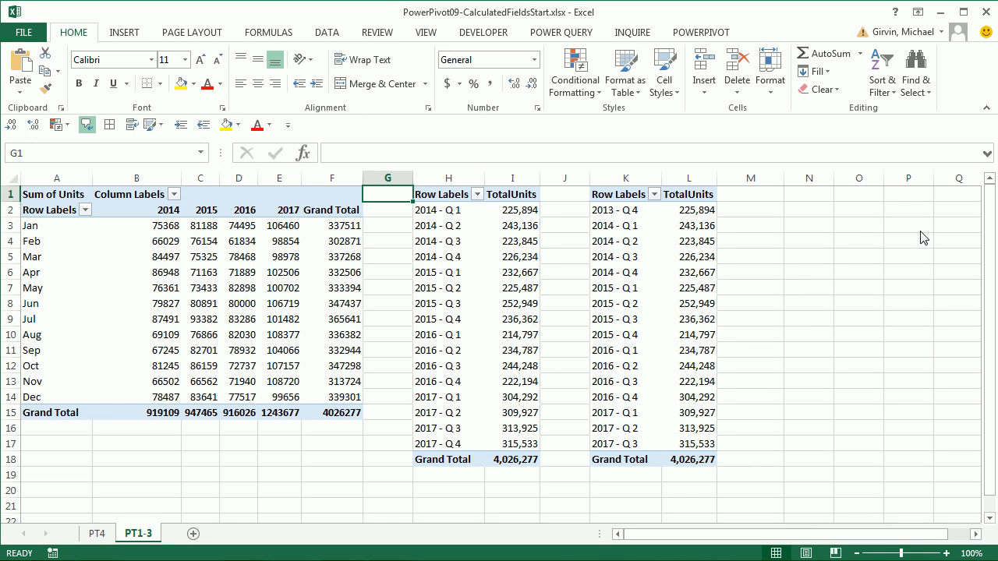
Step: Open the PowerPivot data model window and select the TotalUnits calculated field below the fSales table's Units column
click(701, 35)
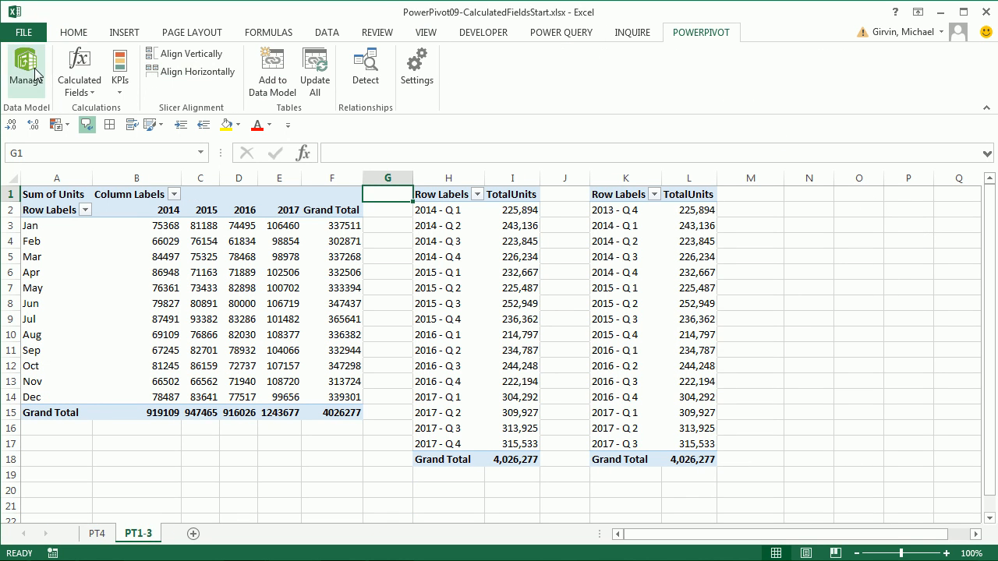
key(alt+b)
key(m)
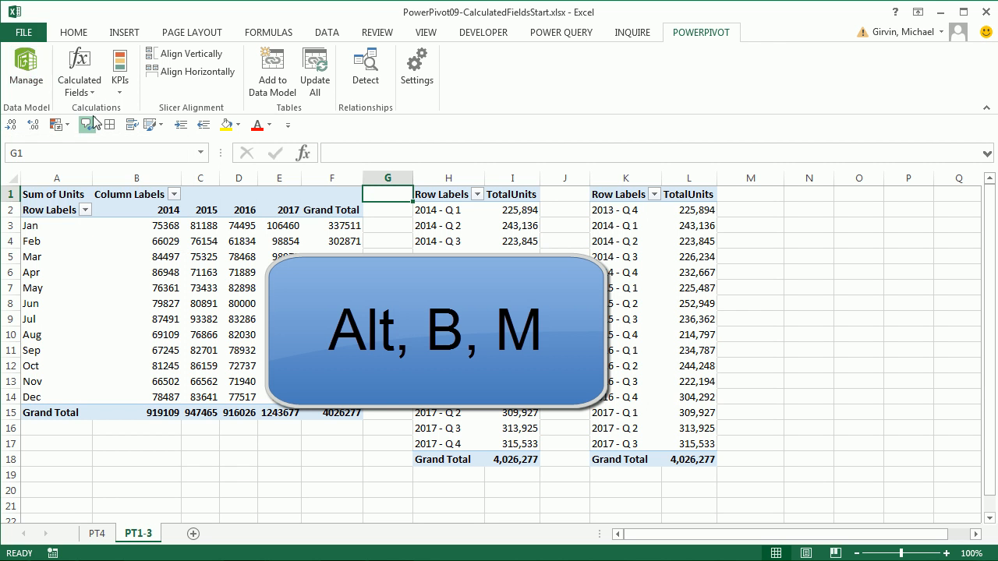
key(alt)
key(b)
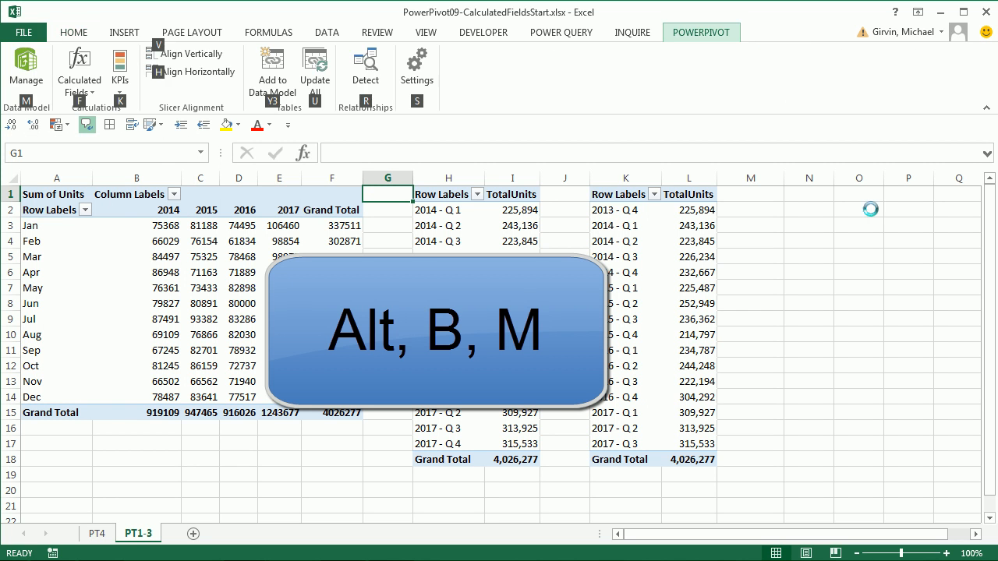
key(m)
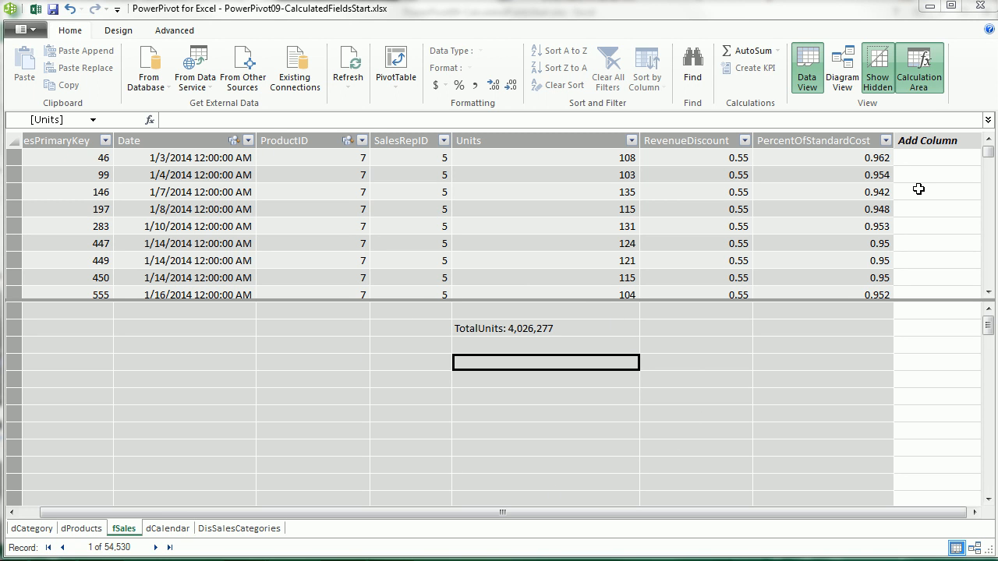
click(573, 329)
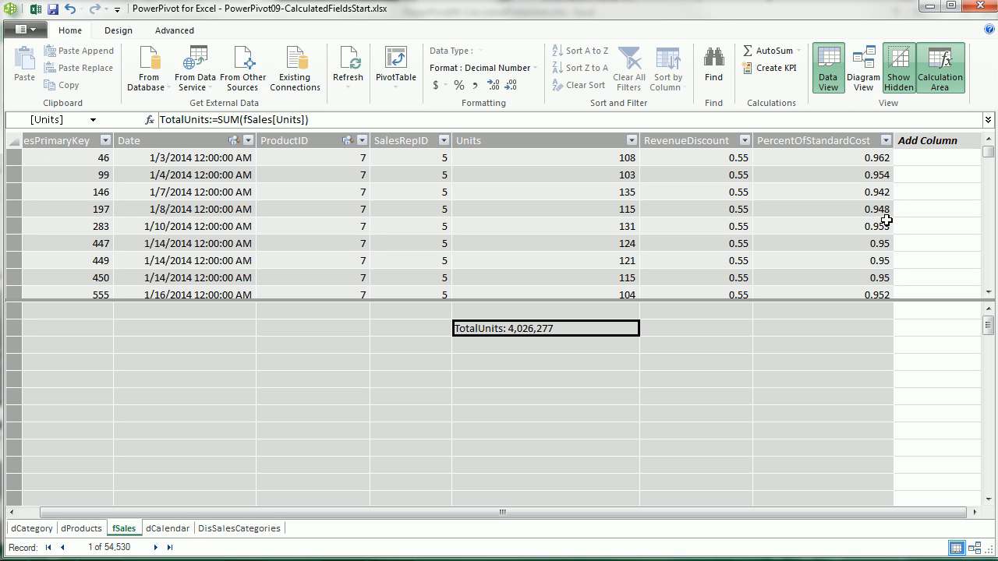
Step: Add a new column named Net Revenue to the fSales table
click(909, 137)
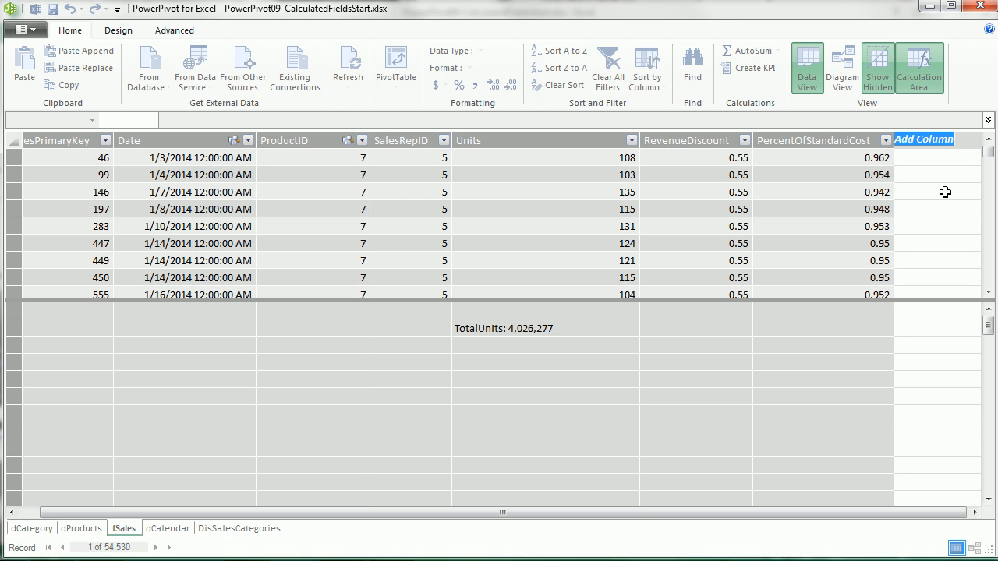
text(Net Revenue)
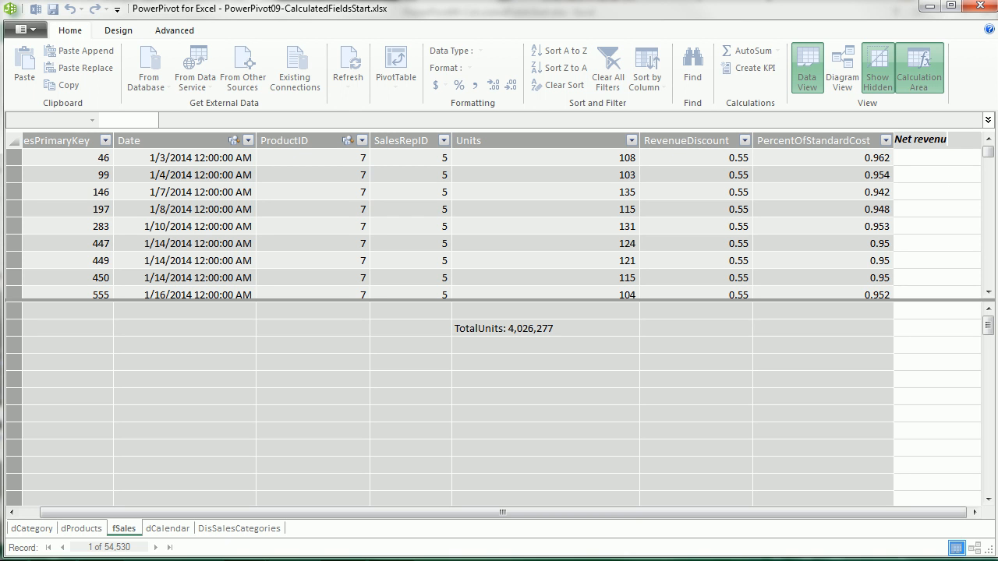
key(Return)
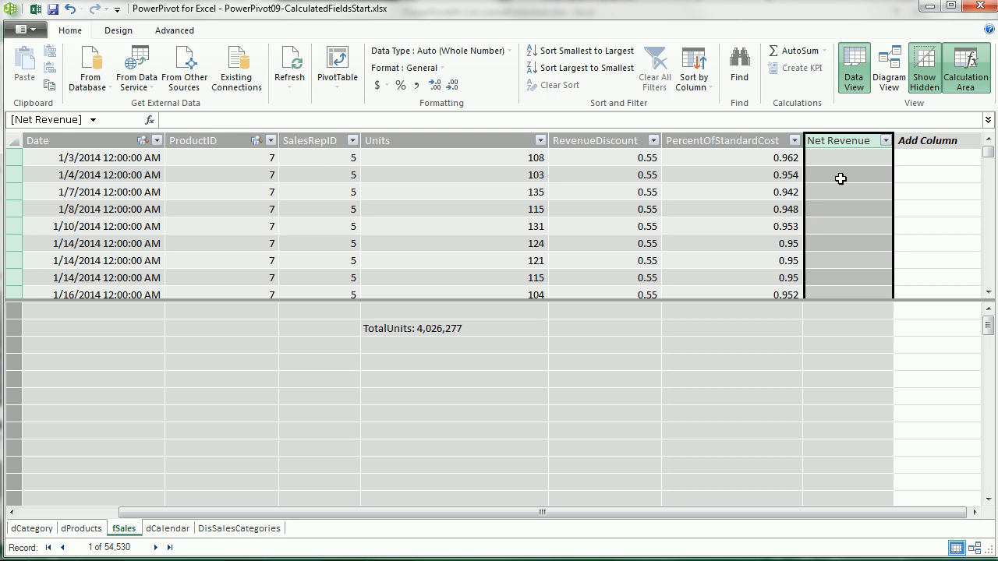
Step: Enter the formula =RELATED(dProducts[RetailPrice]) in the Net Revenue column to look up each product's retail price
text(=)
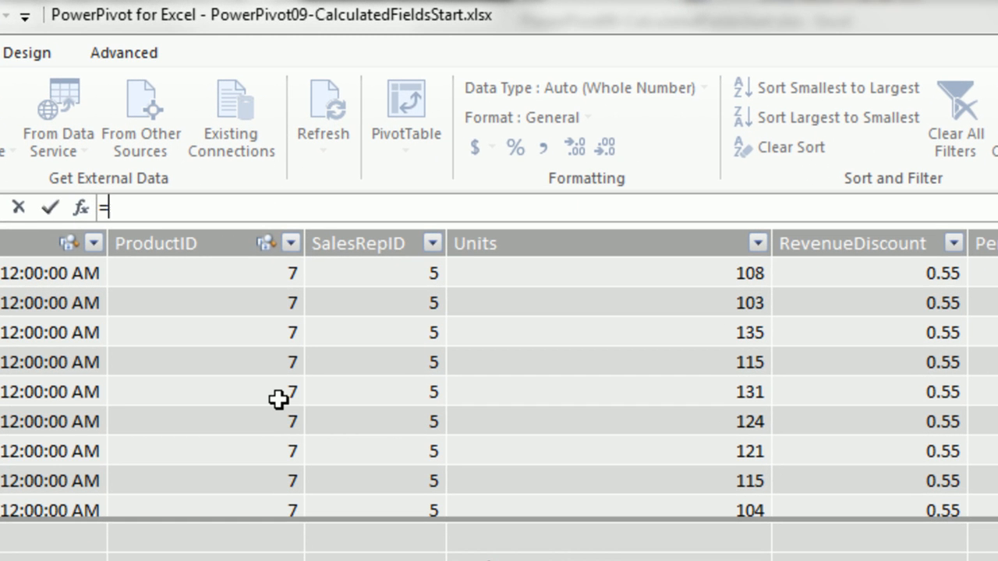
text(re)
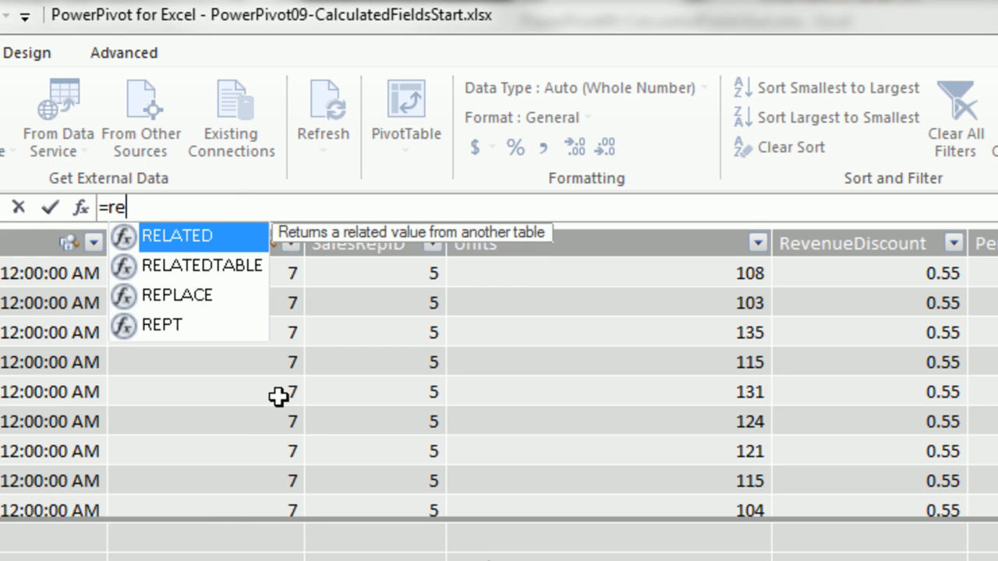
key(Tab)
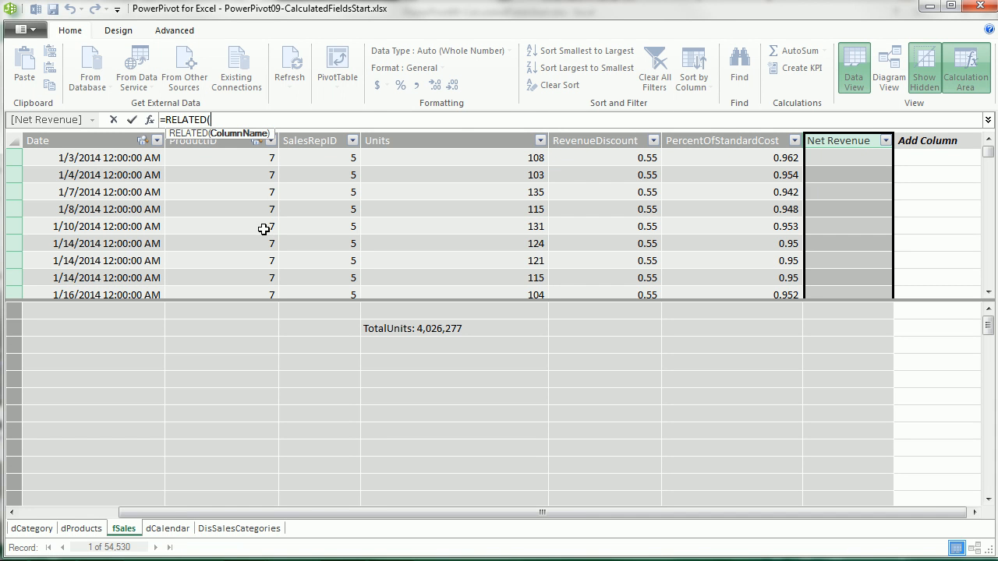
click(81, 528)
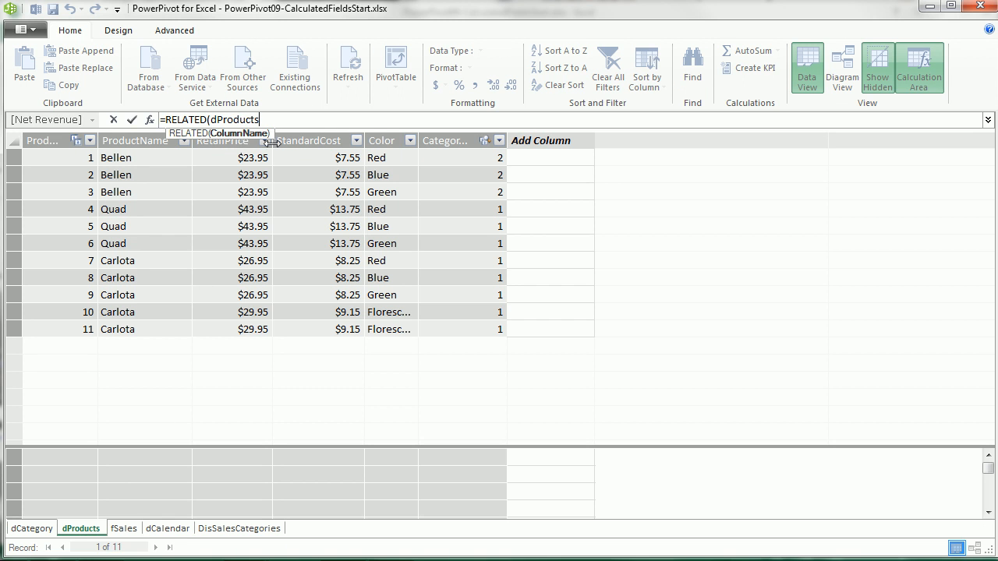
click(239, 141)
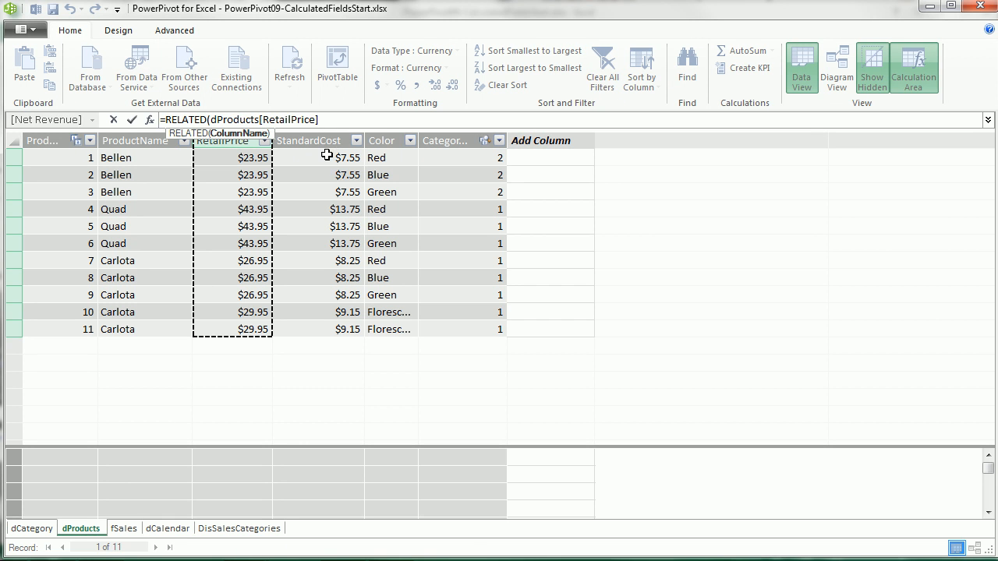
text())
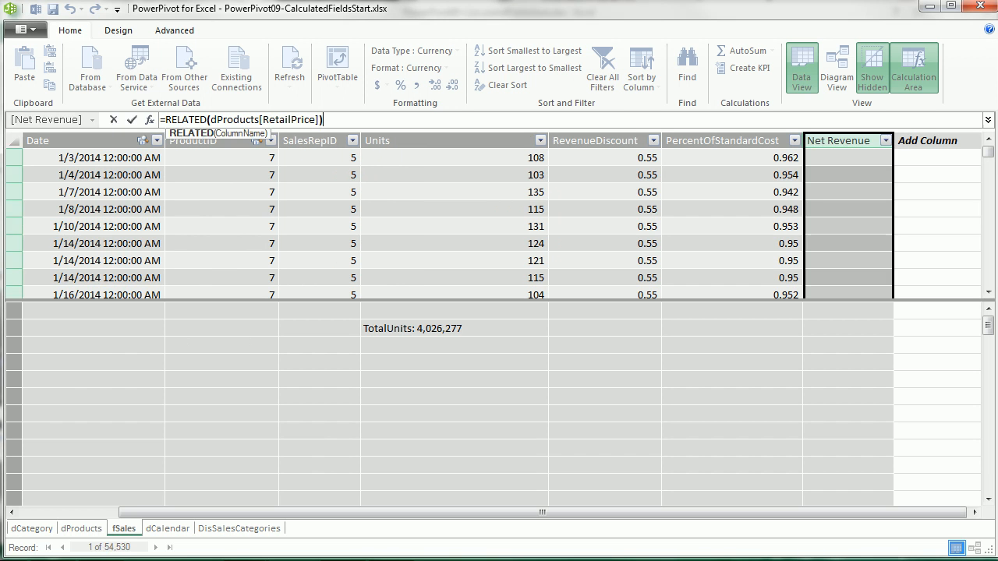
key(Return)
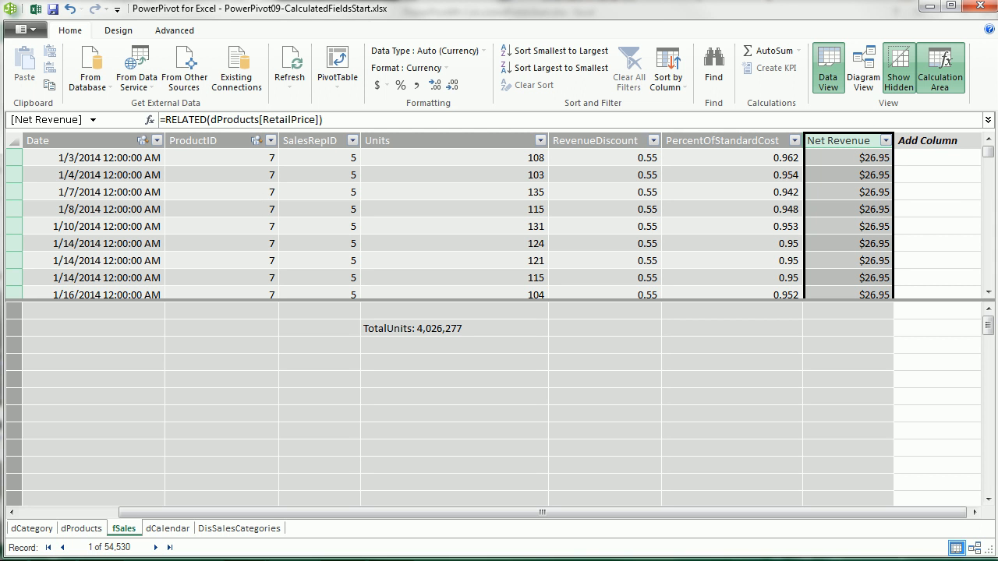
Step: Extend the Net Revenue formula by multiplying the related retail price by (1-fSales[RevenueDiscount])
drag(988, 152, 989, 184)
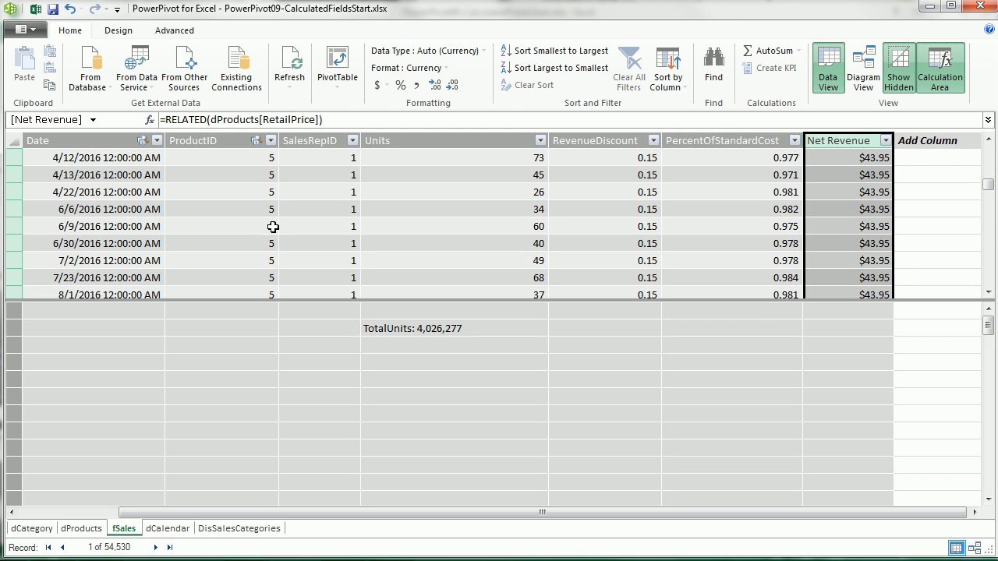
drag(989, 186, 992, 150)
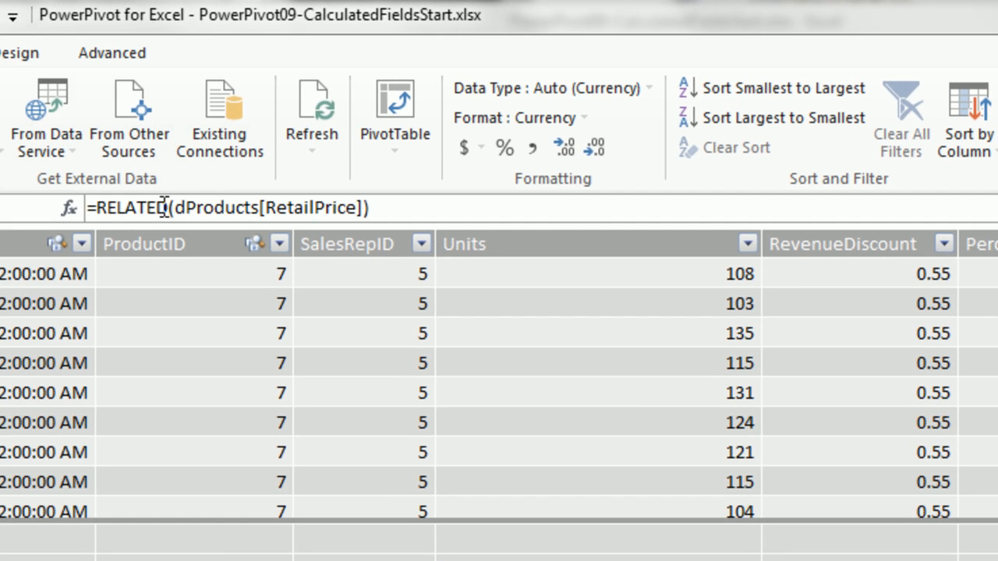
click(396, 208)
text(*(1-)
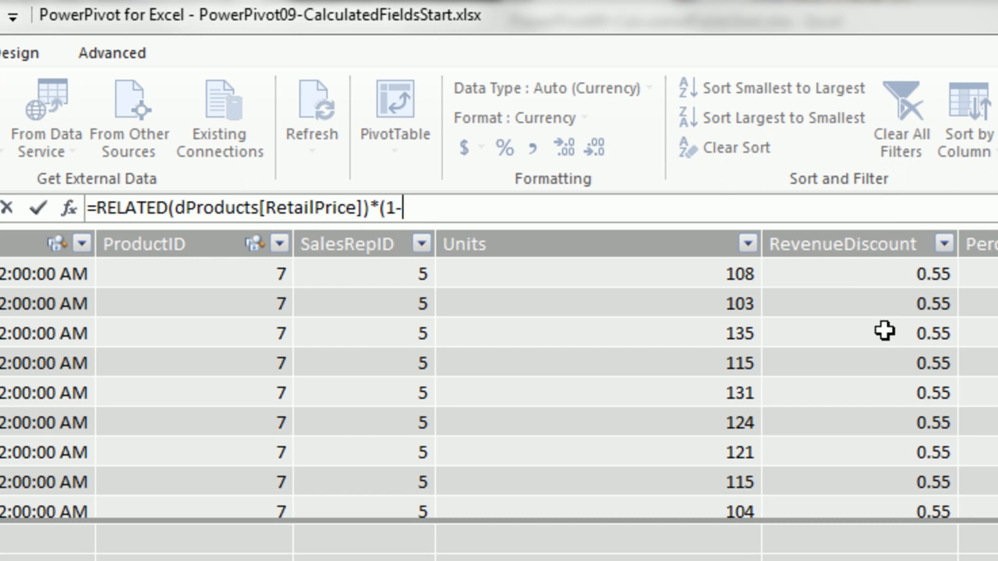
text(f)
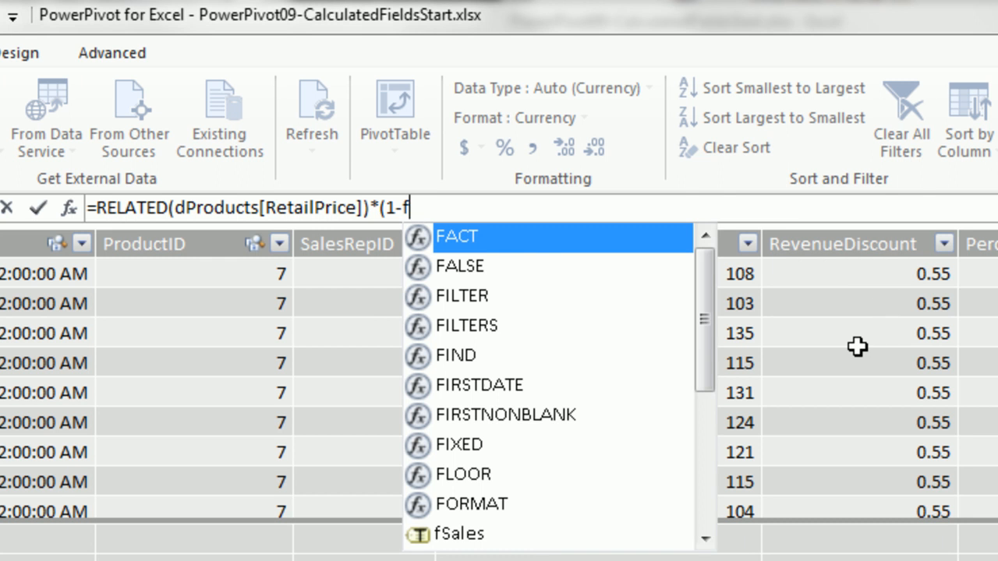
text(s)
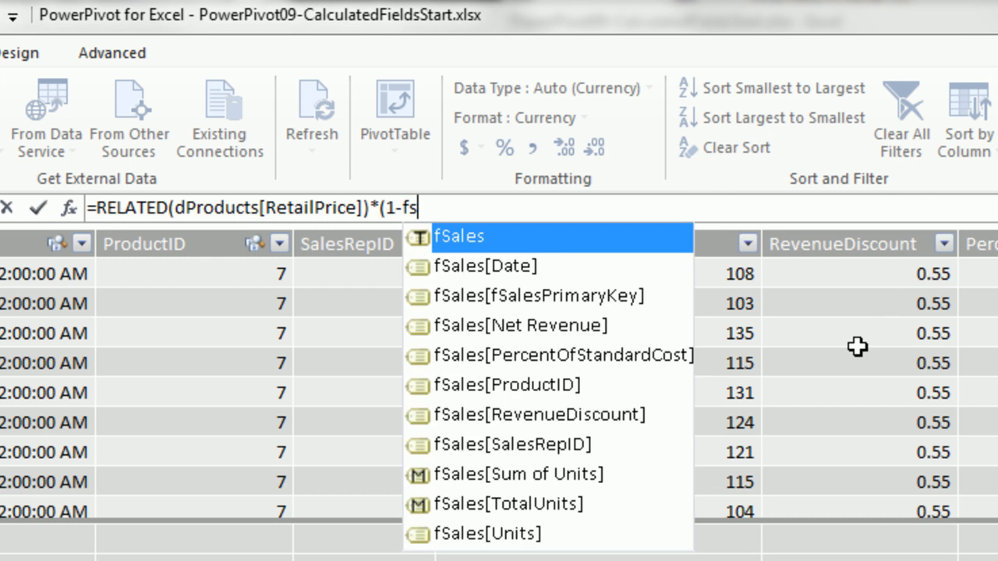
key(Down)
key(Down)
key(Down)
key(Down)
key(Down)
key(Down)
key(Down)
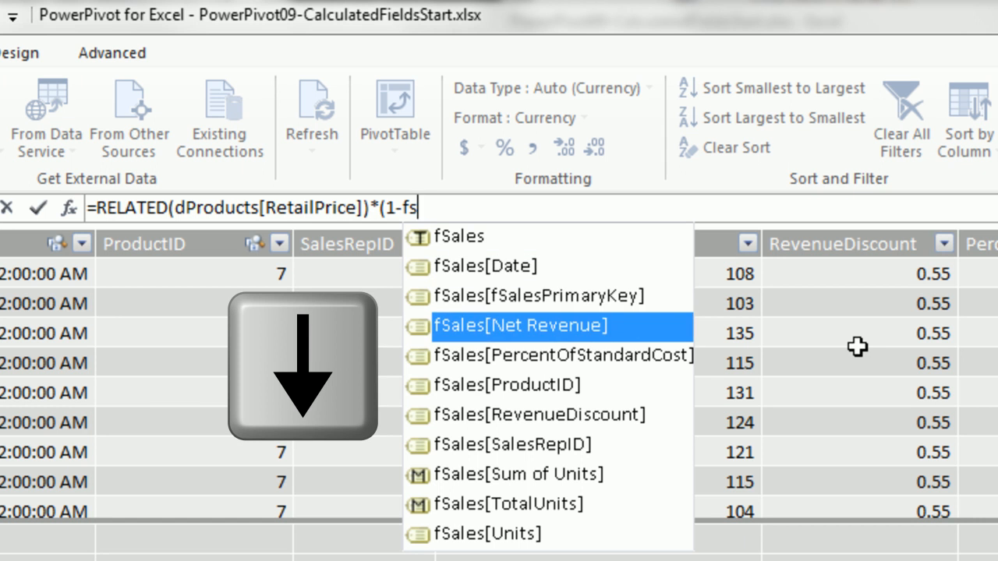
key(Tab)
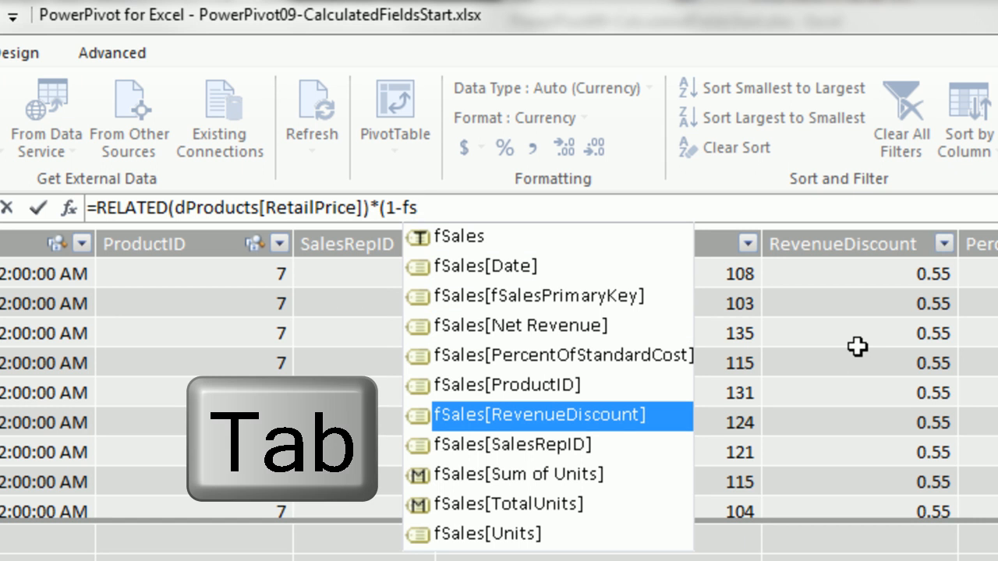
text())
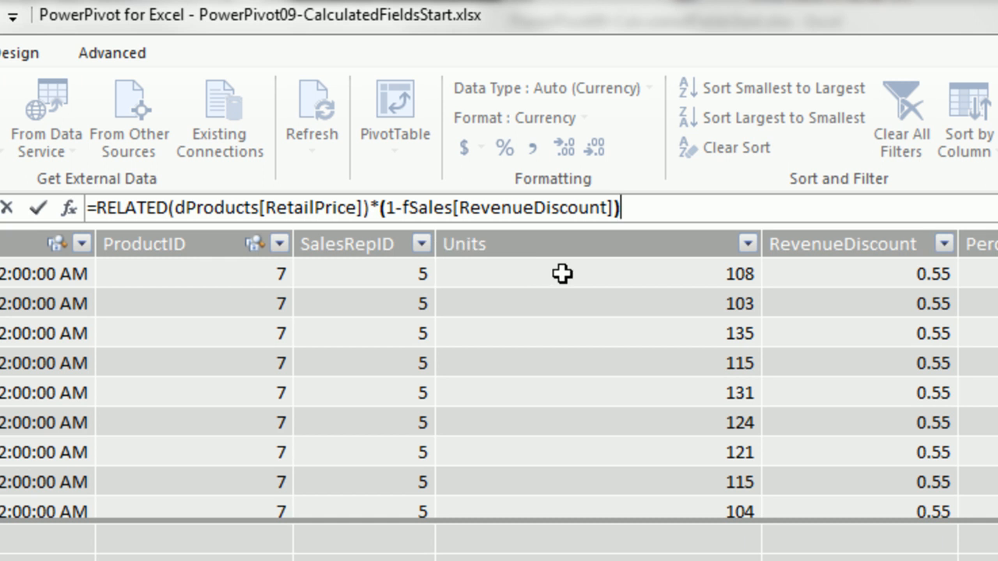
Step: Multiply the Net Revenue formula by fSales[Units] and commit it for the column
text(*fs)
key(Down)
key(Down)
key(Down)
key(Down)
key(Down)
key(Down)
key(Down)
key(Down)
key(Down)
key(Down)
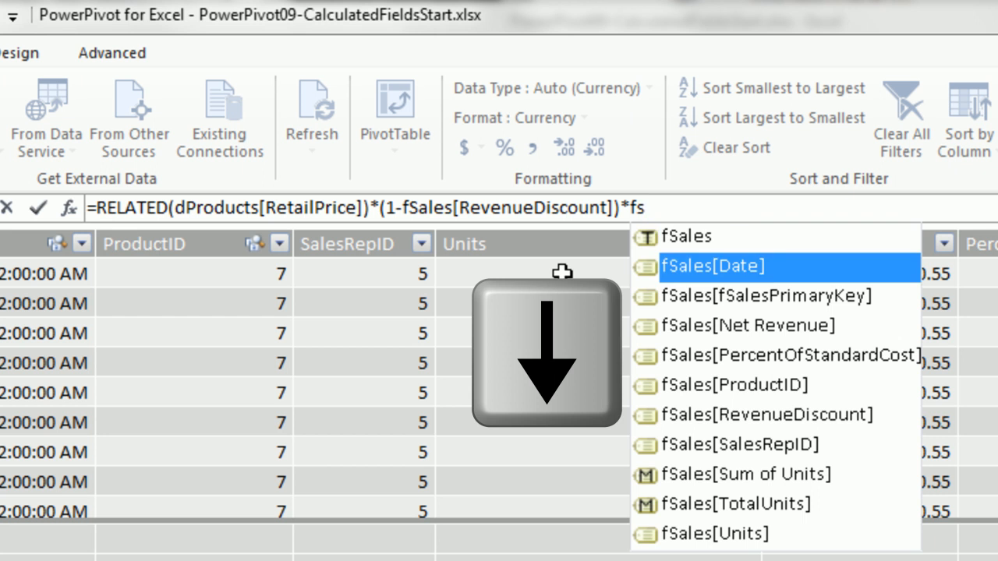
key(Tab)
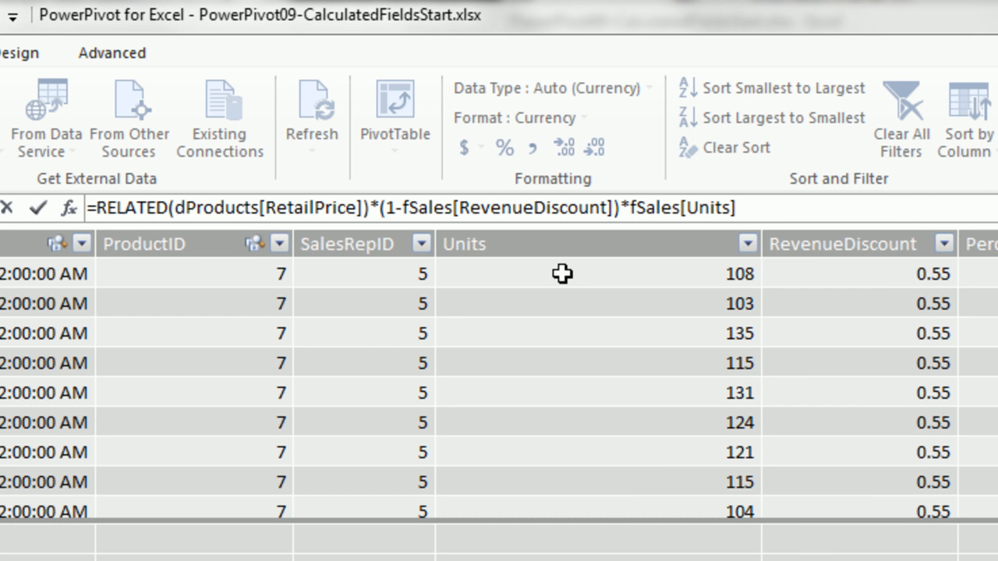
key(Return)
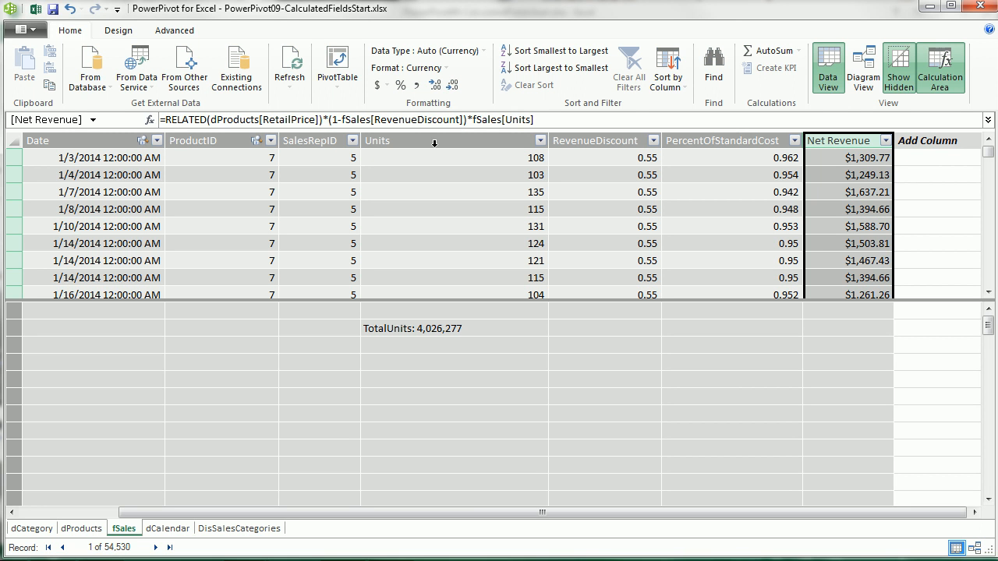
Step: Wrap the whole Net Revenue formula in ROUND with 2 digits
click(164, 120)
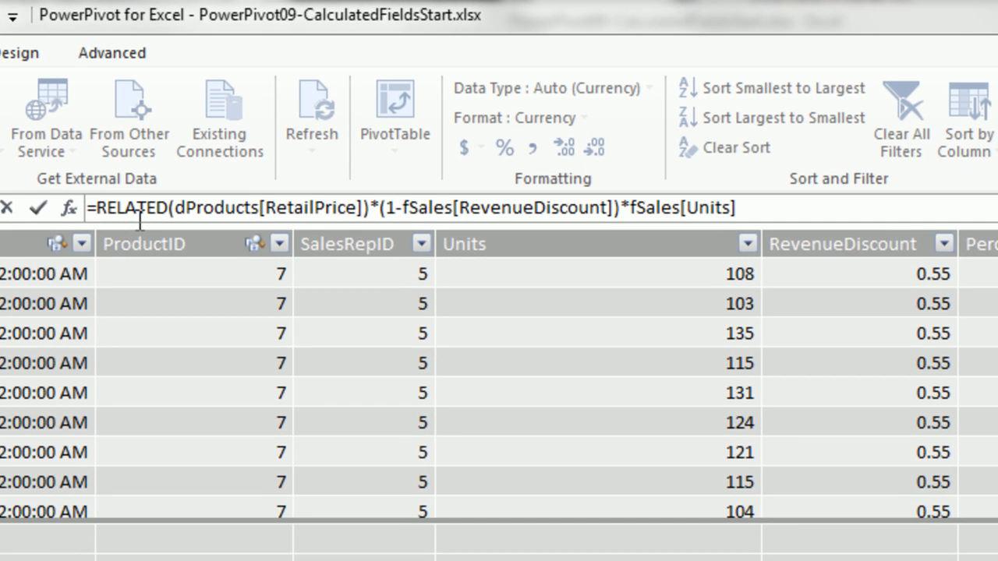
text(round)
key(Tab)
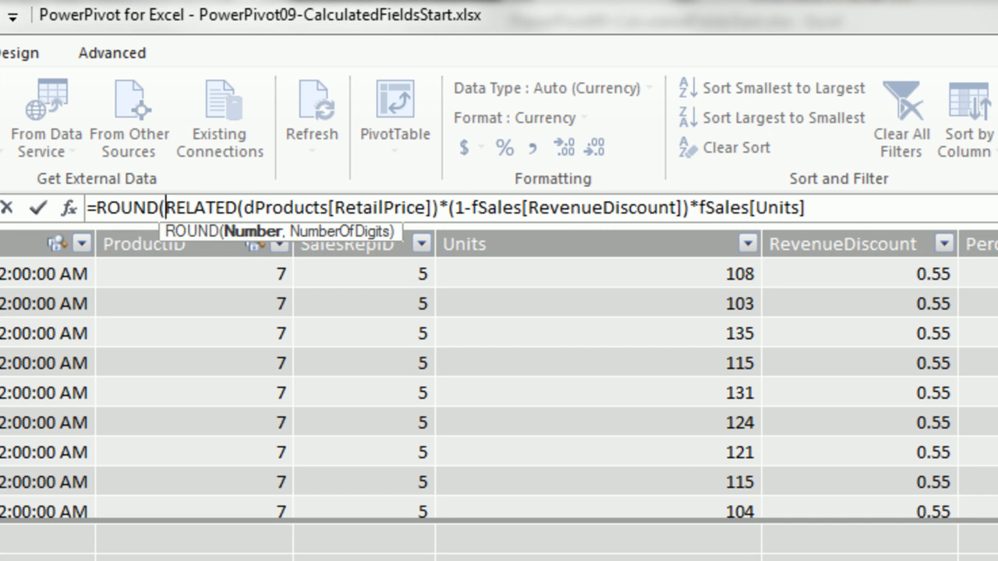
click(852, 210)
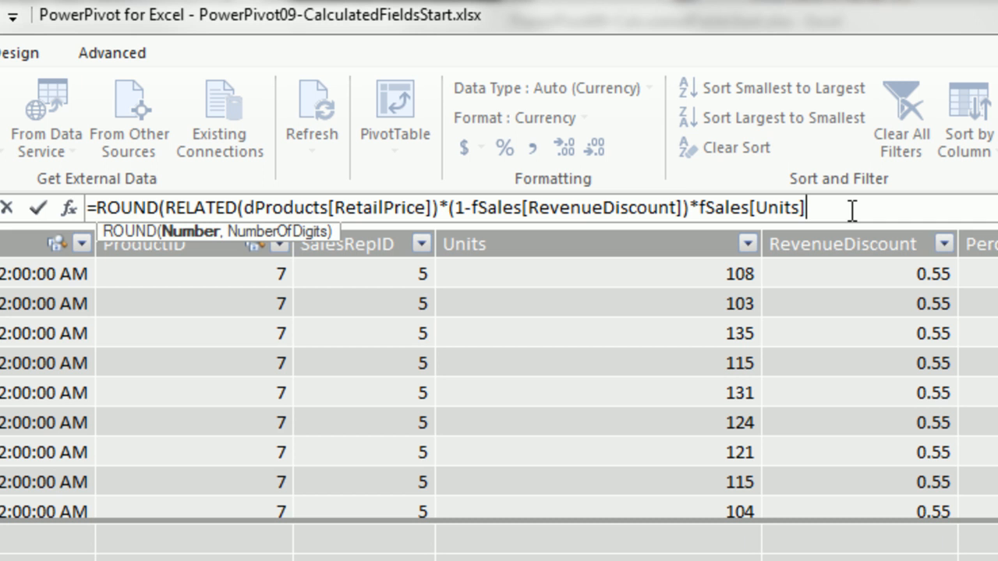
text(,)
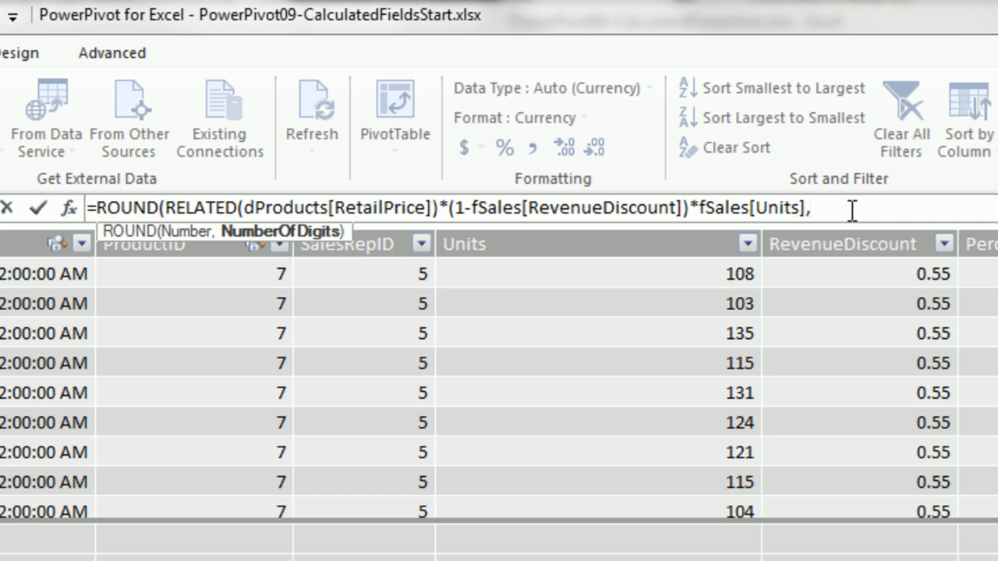
text(2)
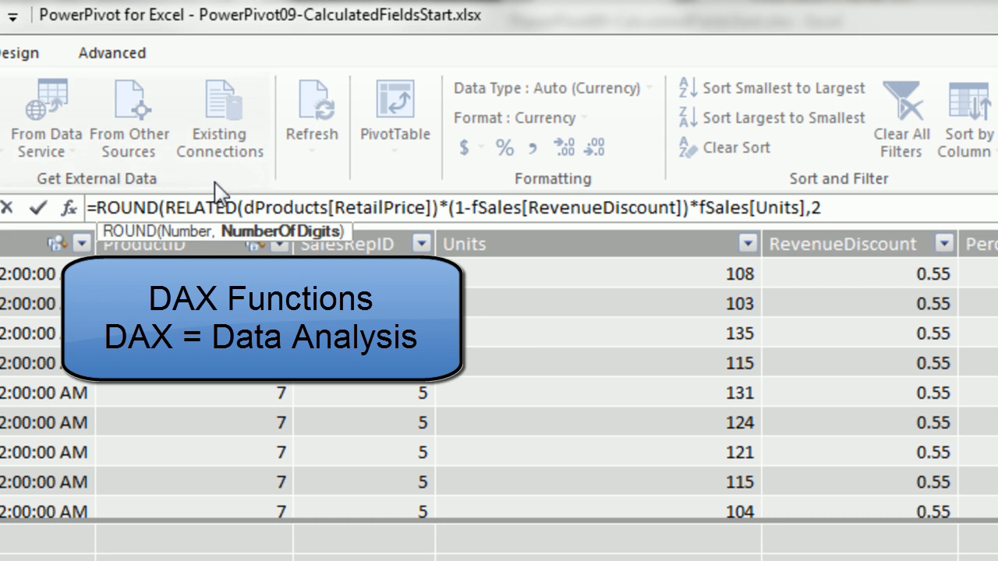
text())
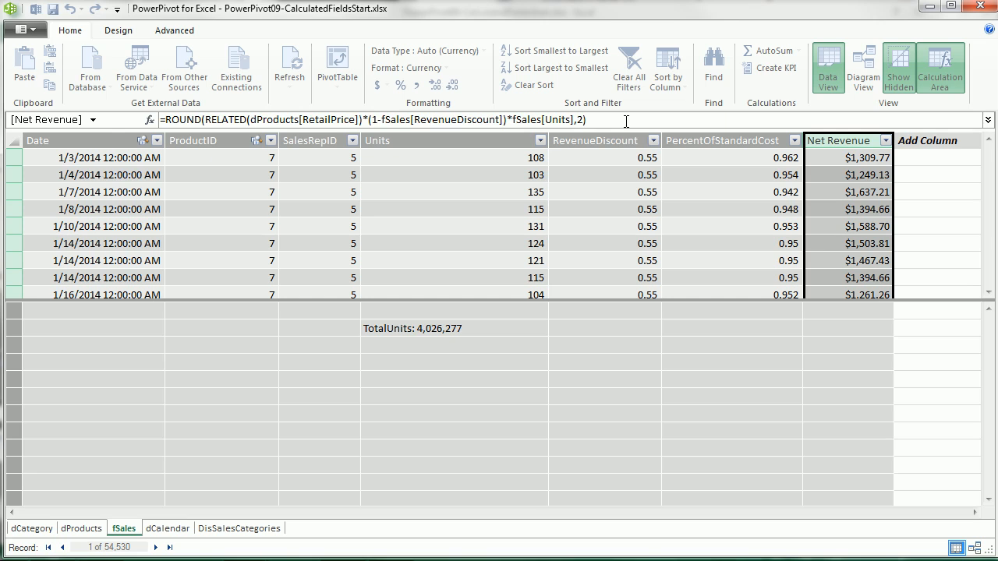
key(Return)
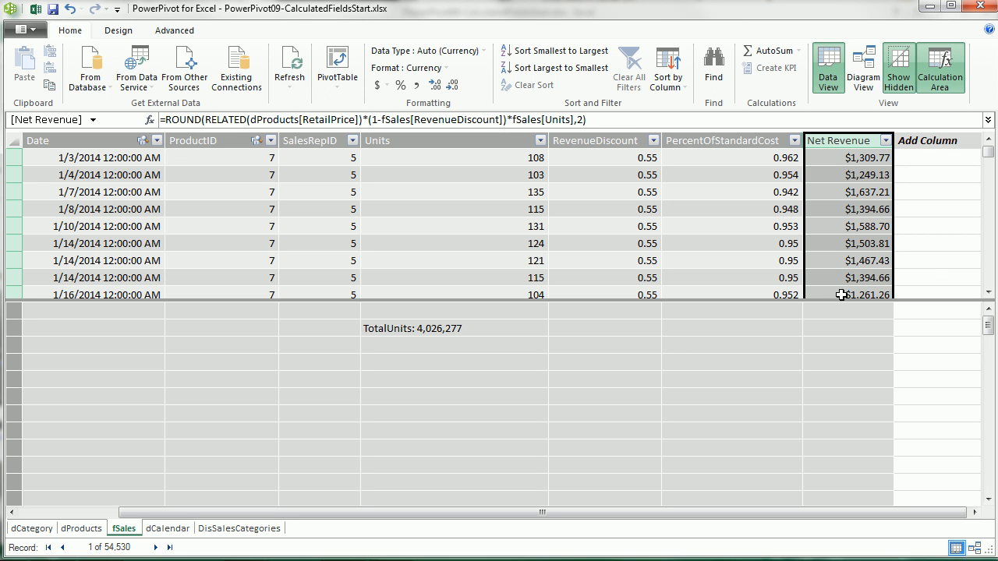
Step: Start a new calculated field named Total Net Revenue in the calculation area cell below TotalUnits
click(470, 343)
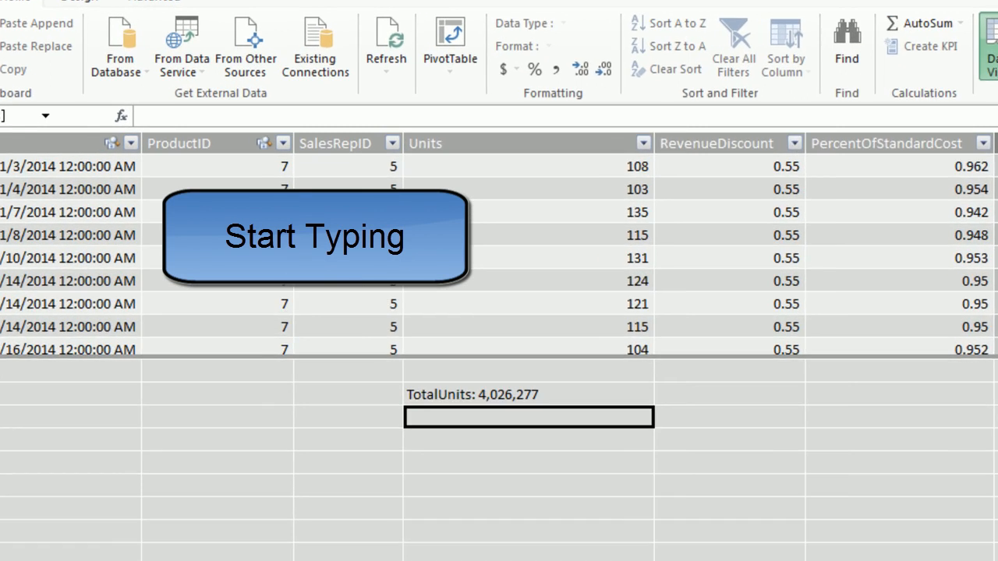
text(TotalR)
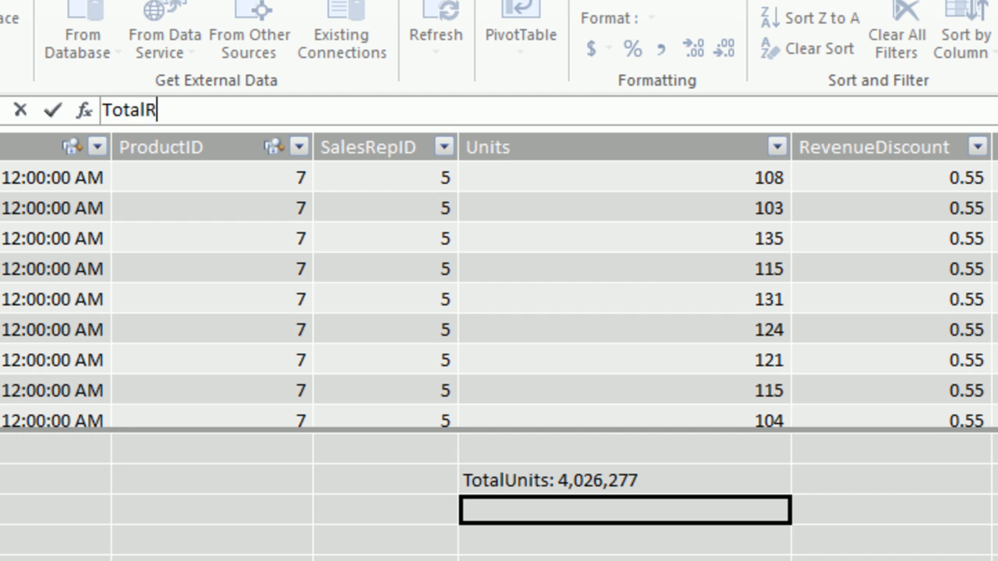
key(BackSpace)
text(Net revenue)
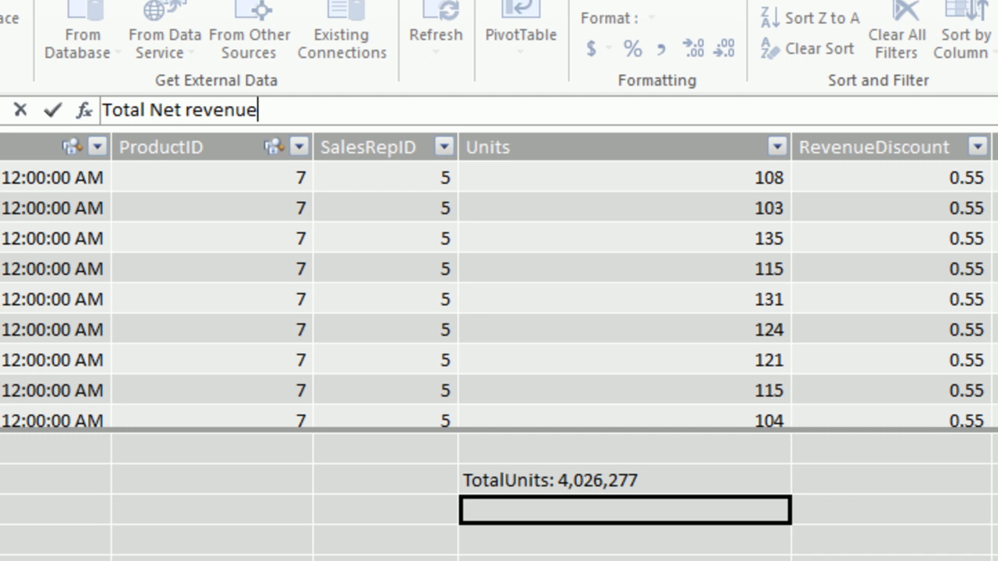
key(BackSpace)
key(BackSpace)
key(BackSpace)
key(BackSpace)
key(BackSpace)
key(BackSpace)
key(BackSpace)
text(Revenue)
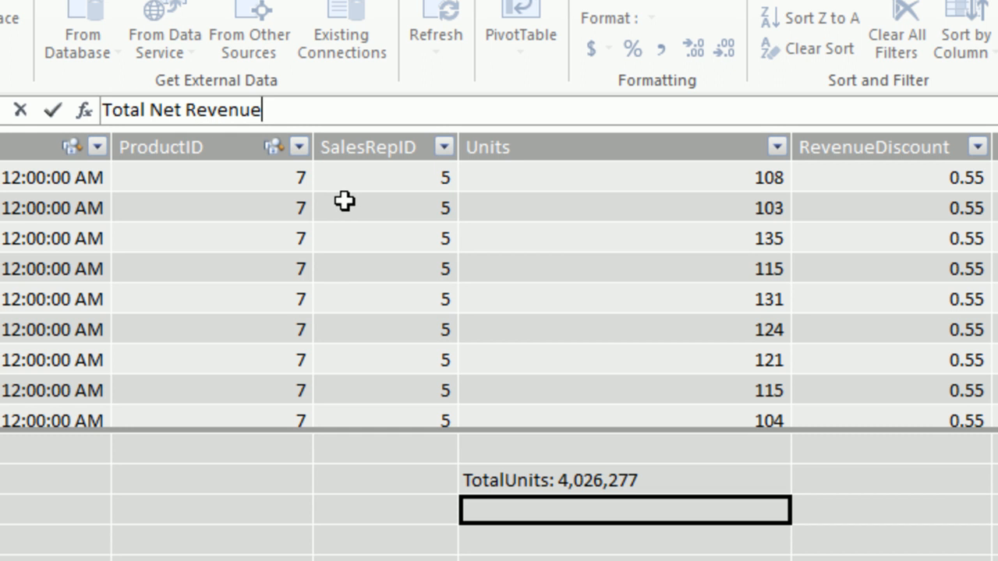
Step: Define the Total Net Revenue field as :=SUM(fSales[Net Revenue]) and commit it
text(:=)
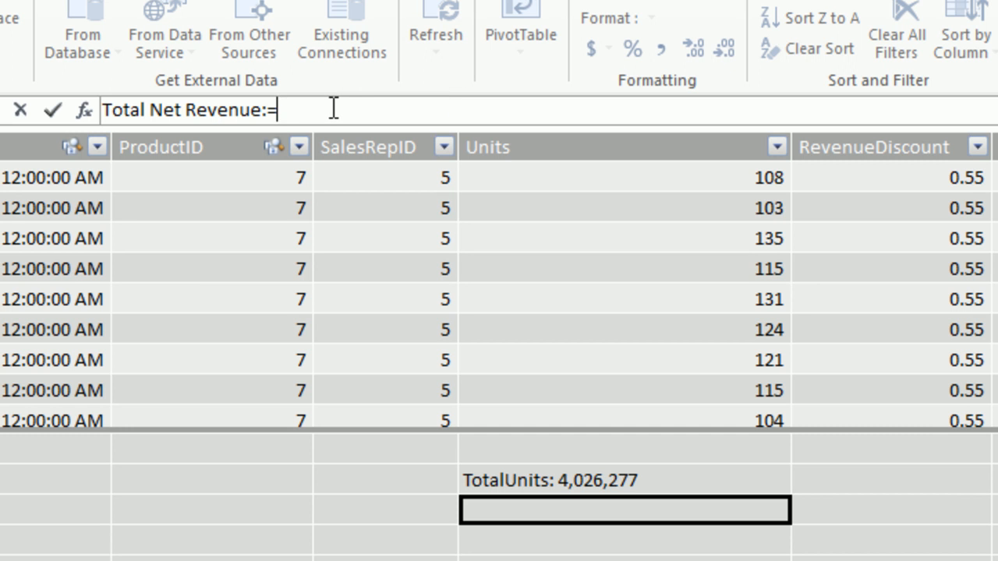
text(su)
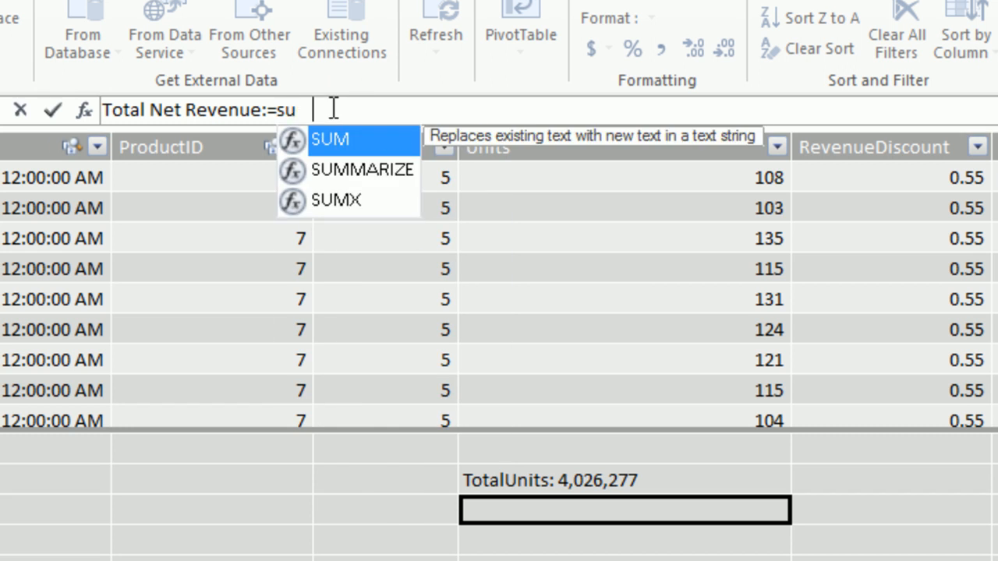
text(m(f)
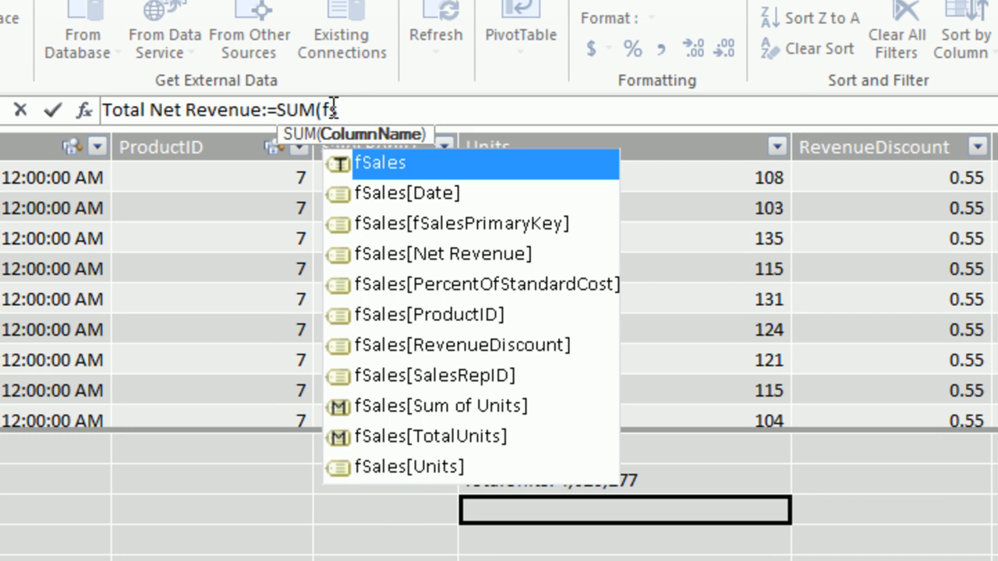
key(Down)
key(Down)
key(Down)
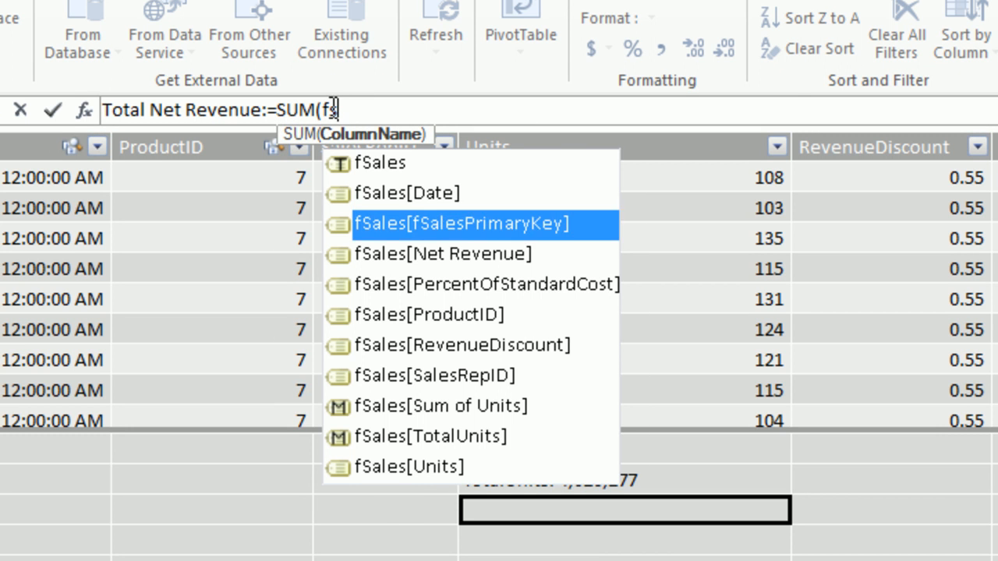
key(Tab)
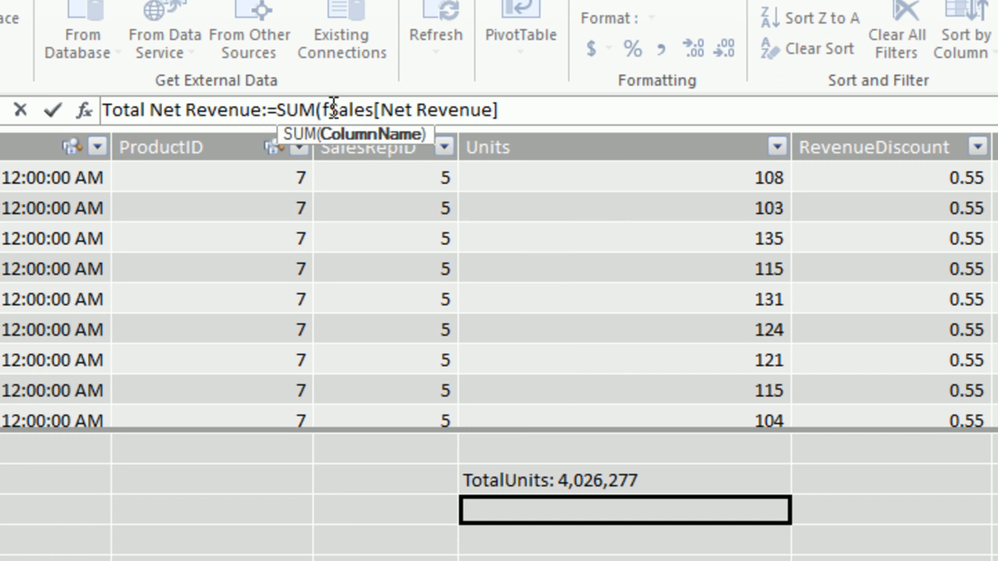
text())
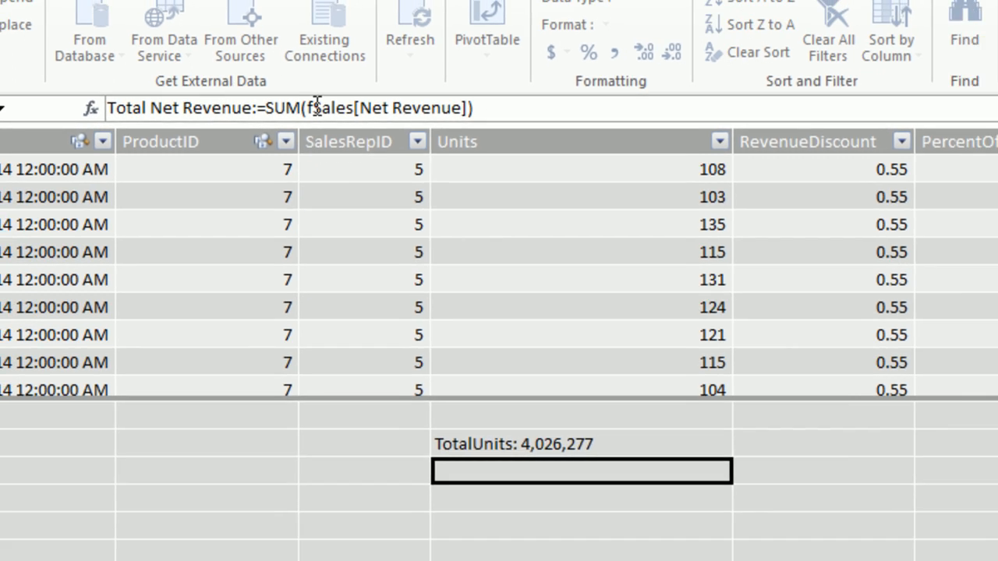
key(Return)
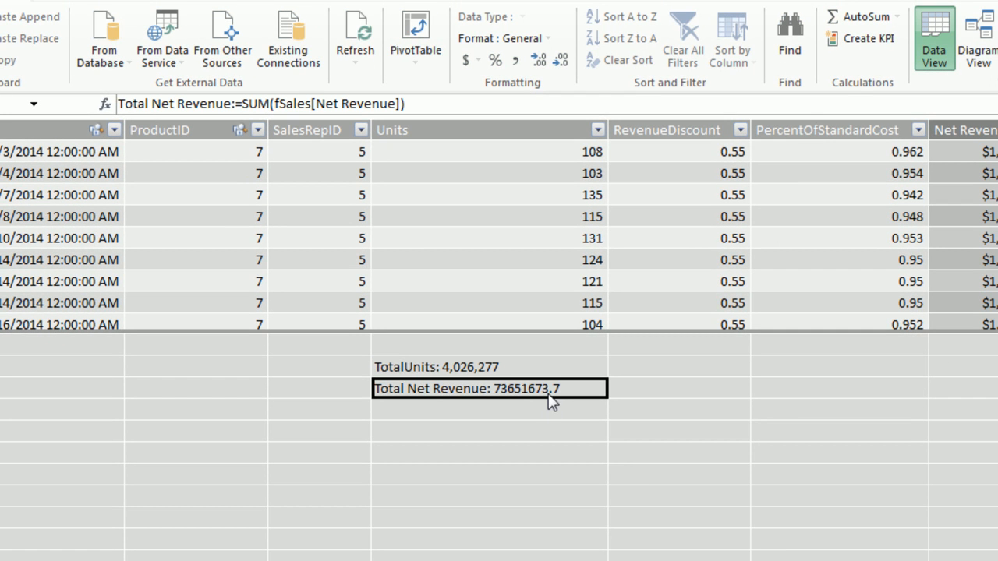
Step: Format the Total Net Revenue field as Currency with the $ symbol and 2 decimal places
click(471, 60)
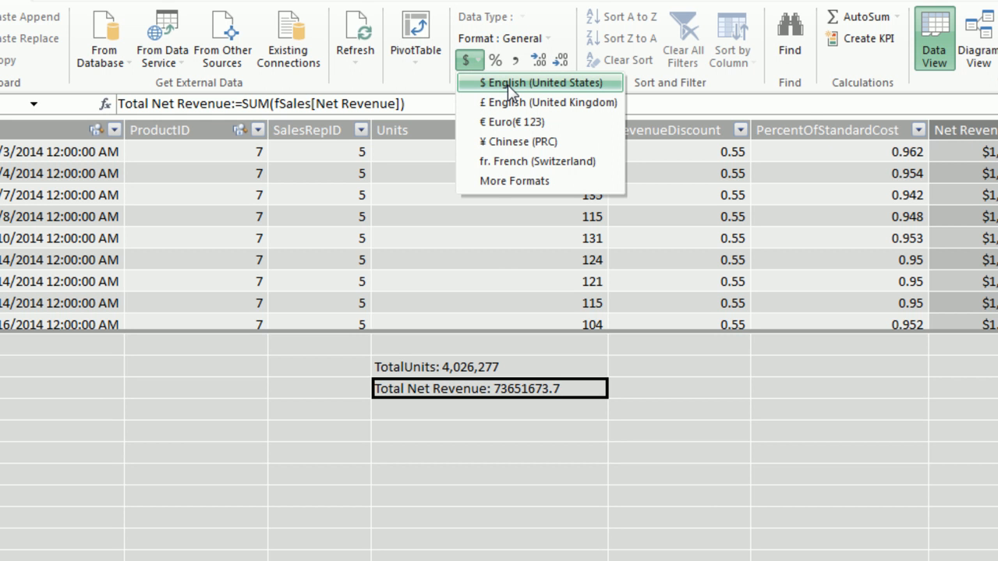
click(511, 88)
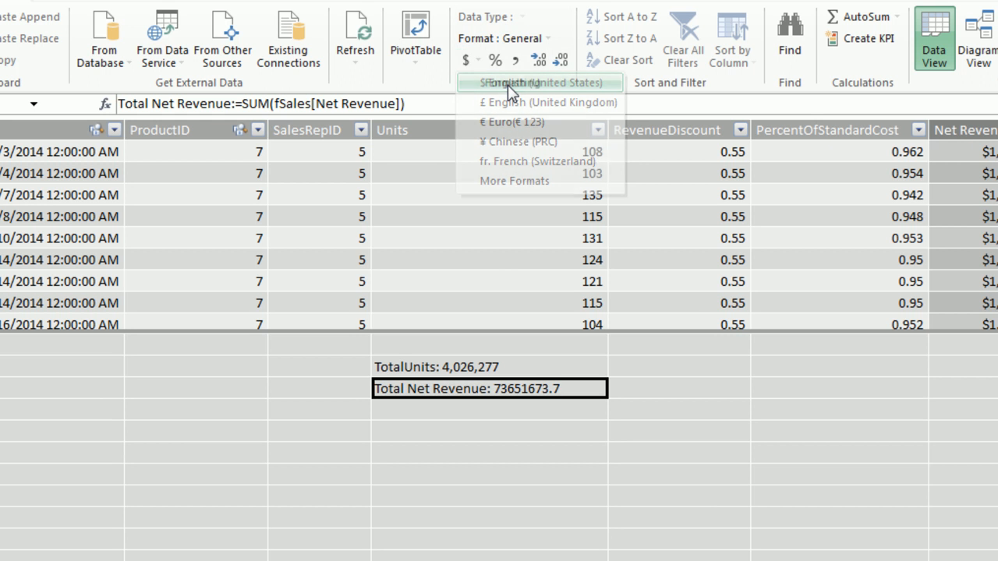
right_click(494, 396)
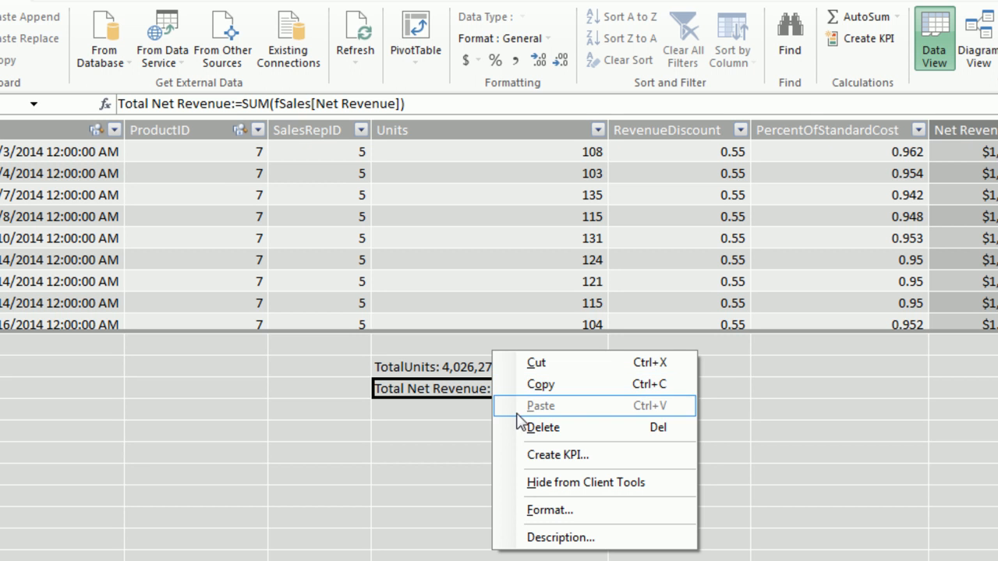
click(563, 511)
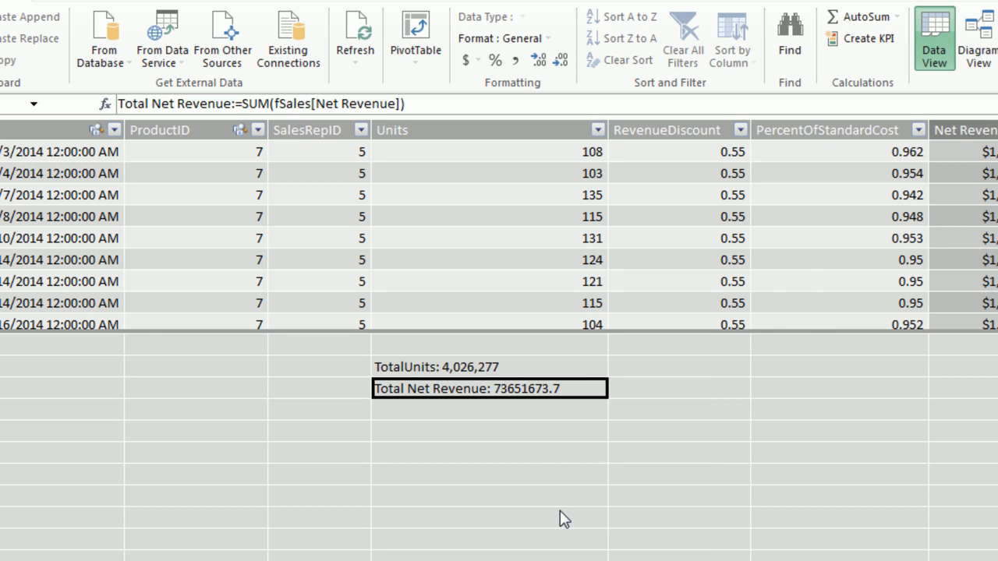
click(342, 307)
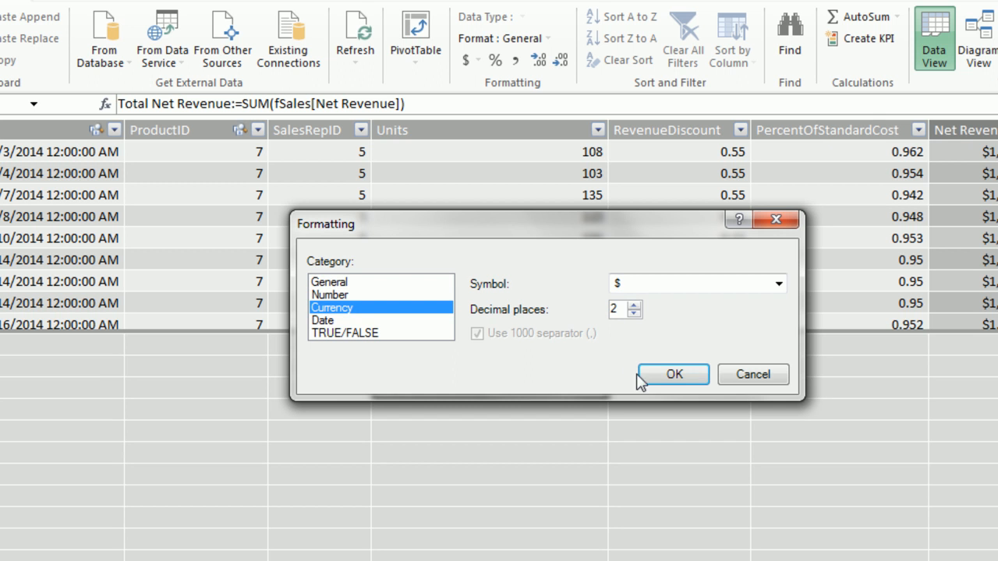
click(663, 379)
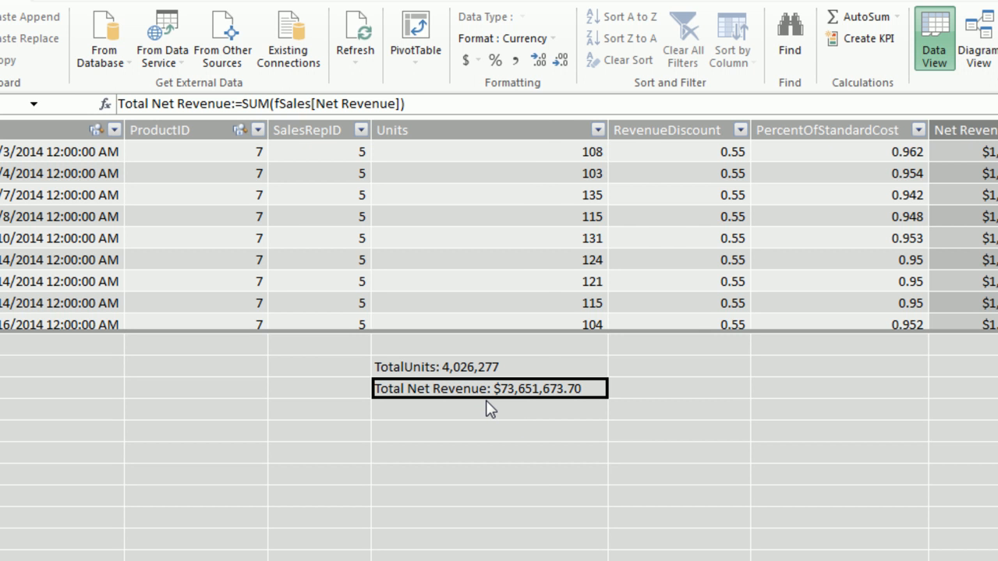
Step: Switch to the Excel workbook and review the Total Net Revenue definition among the managed calculated fields
key(alt+Tab)
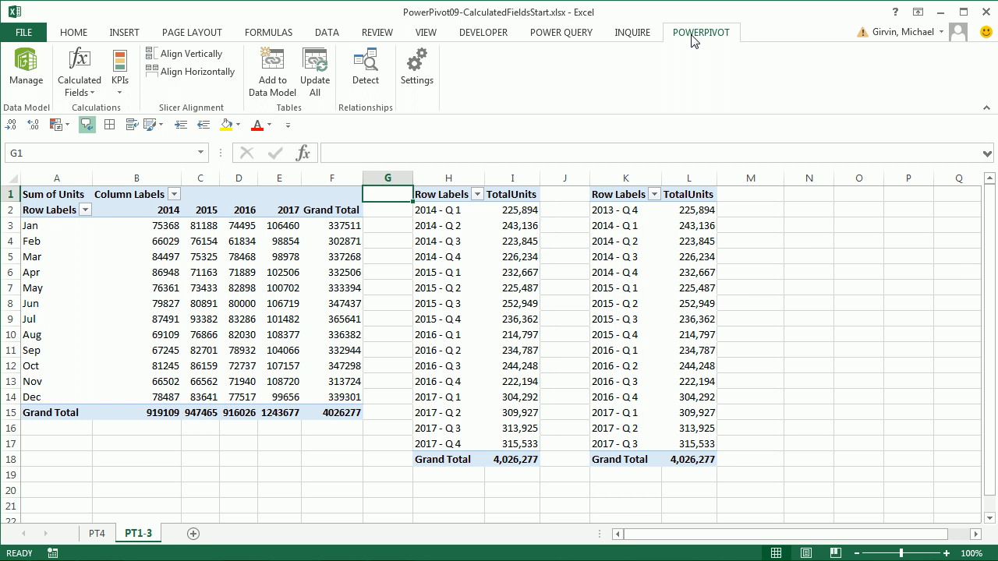
click(94, 92)
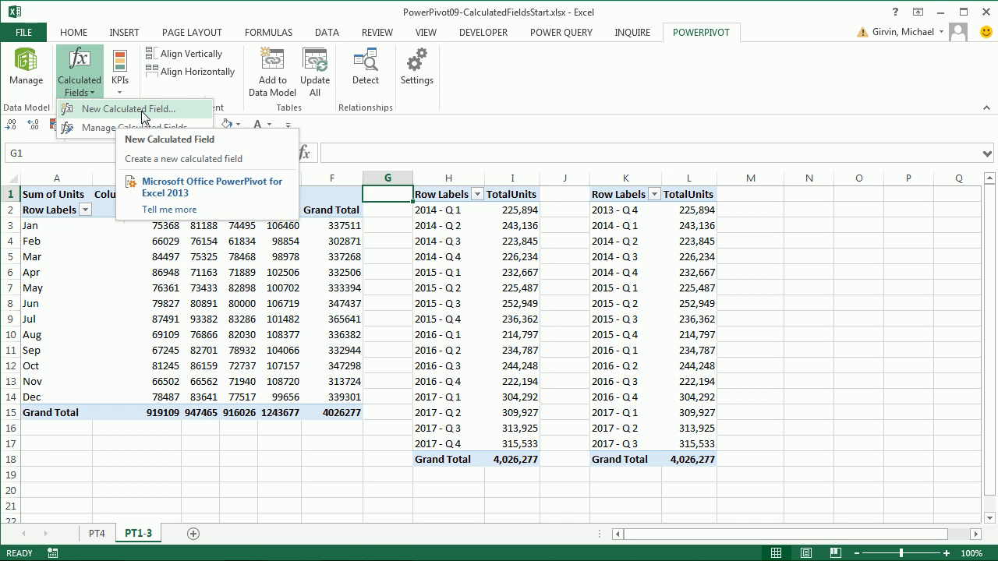
click(99, 128)
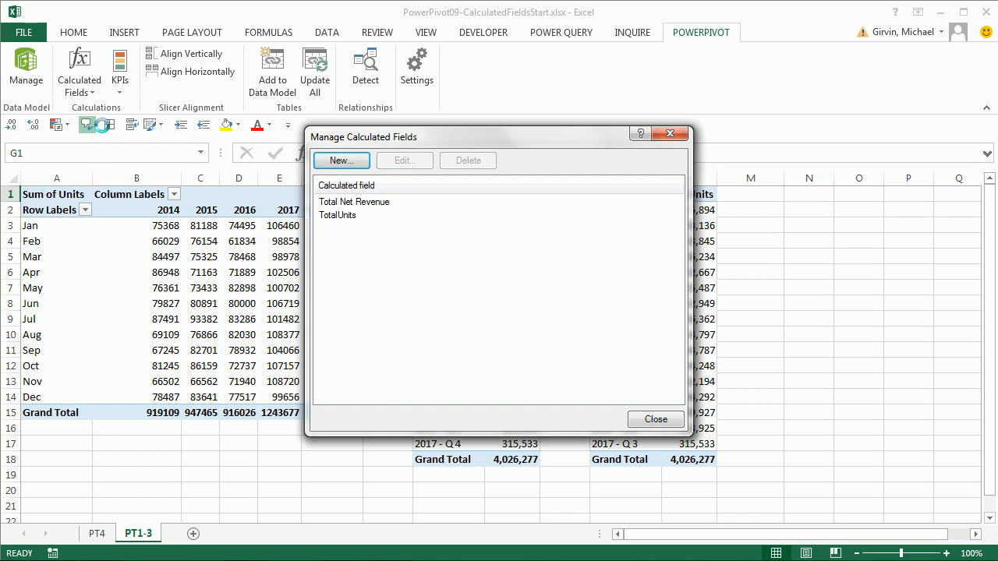
click(368, 203)
click(421, 160)
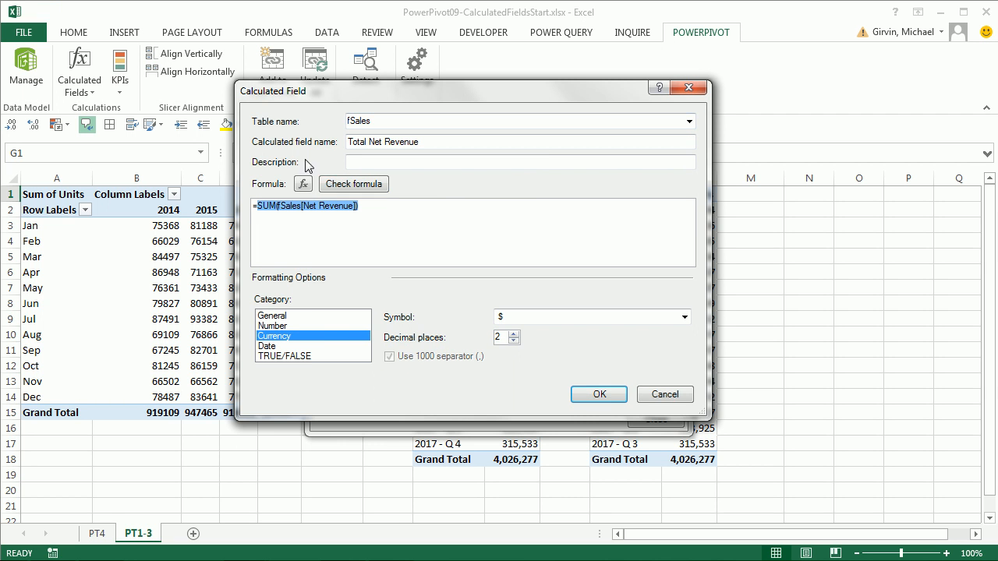
click(599, 397)
click(658, 419)
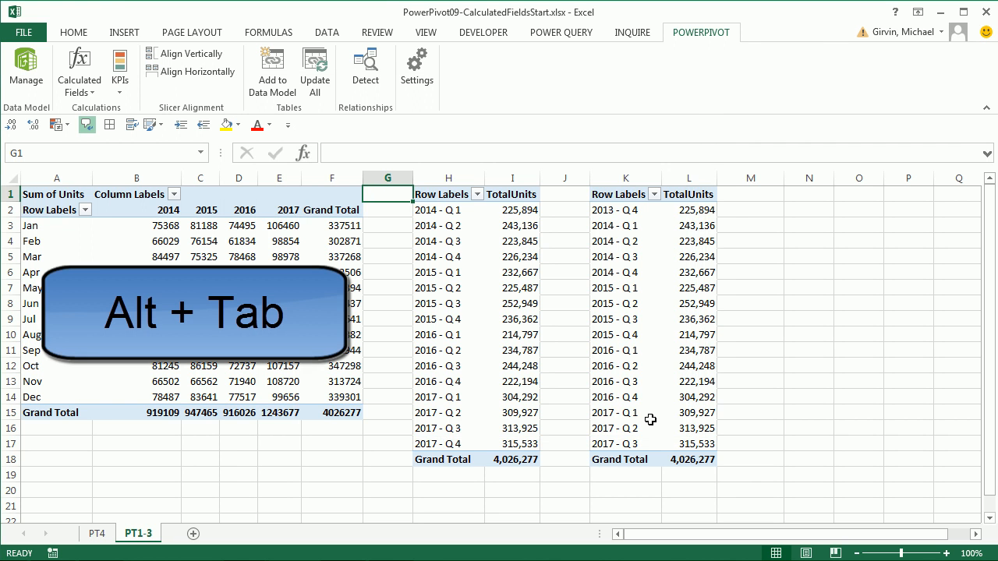
Step: Switch back to the PowerPivot window and examine the formula of the Net Revenue column in fSales
key(alt+Tab)
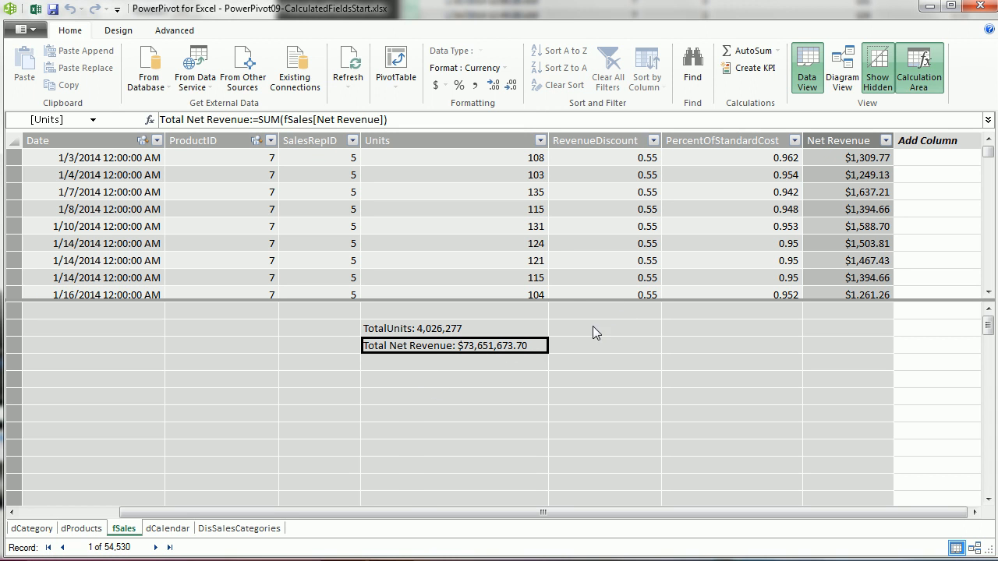
click(451, 362)
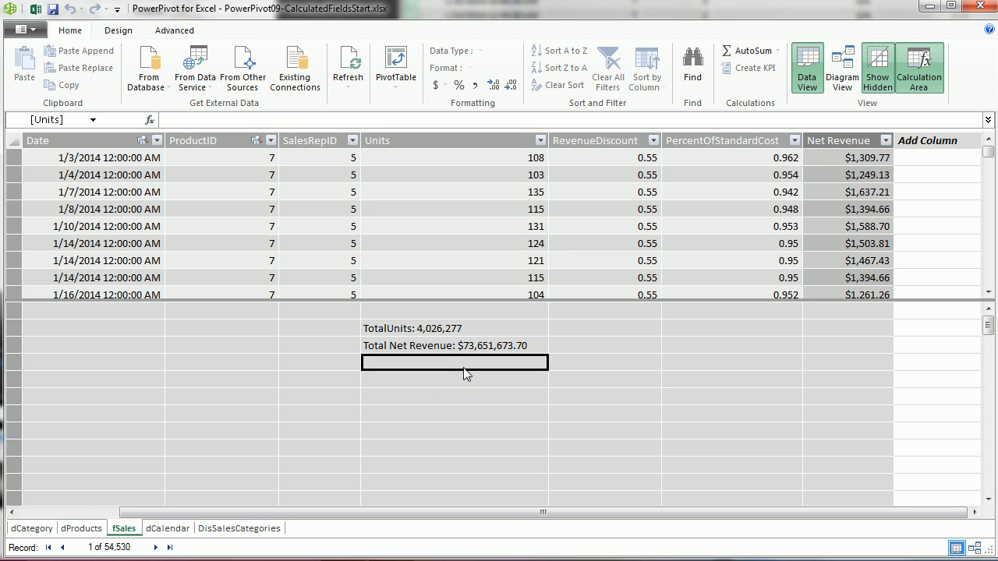
click(847, 161)
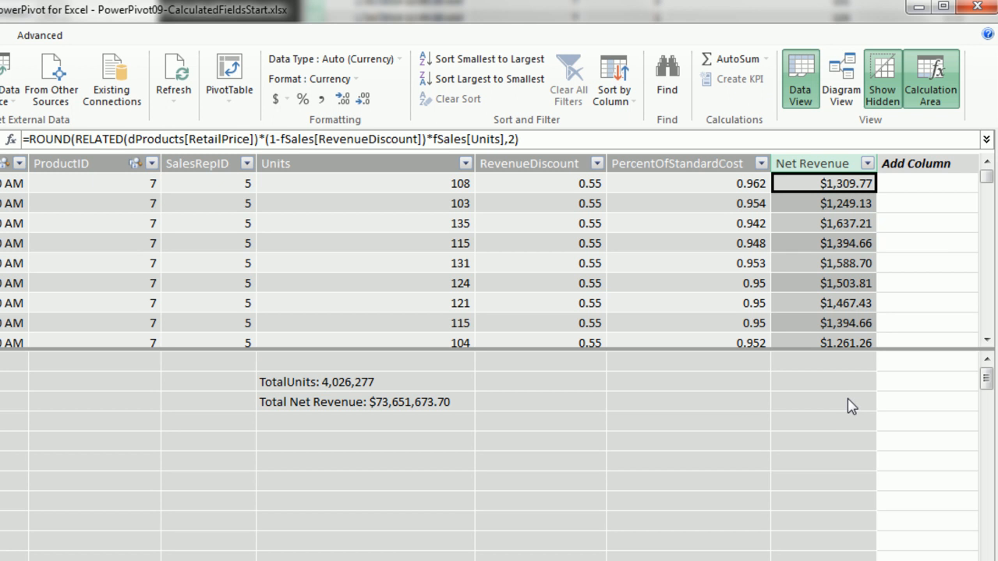
Step: Start a new calculated field named TotalCOGS with := in the cell below Total Net Revenue
click(384, 437)
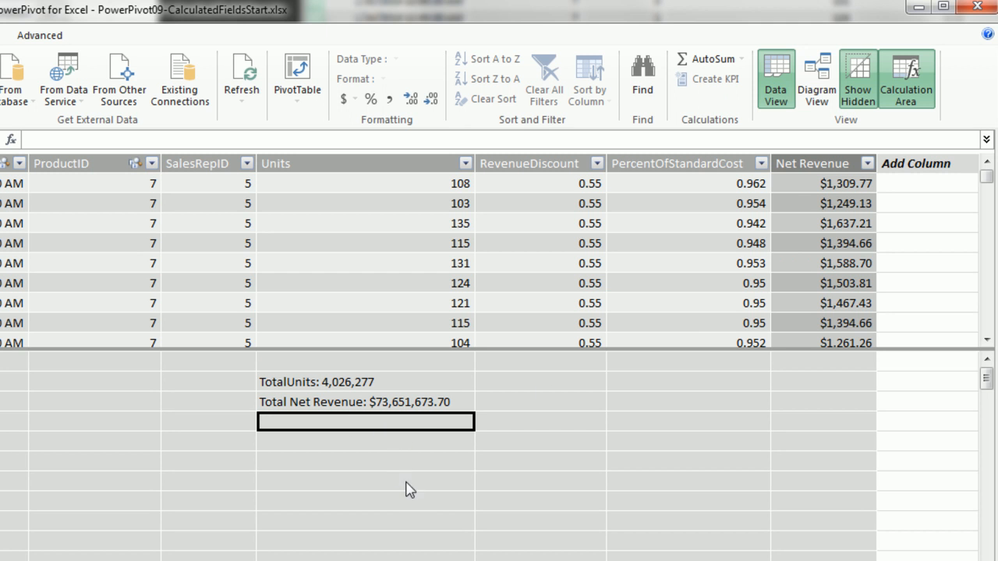
key(F2)
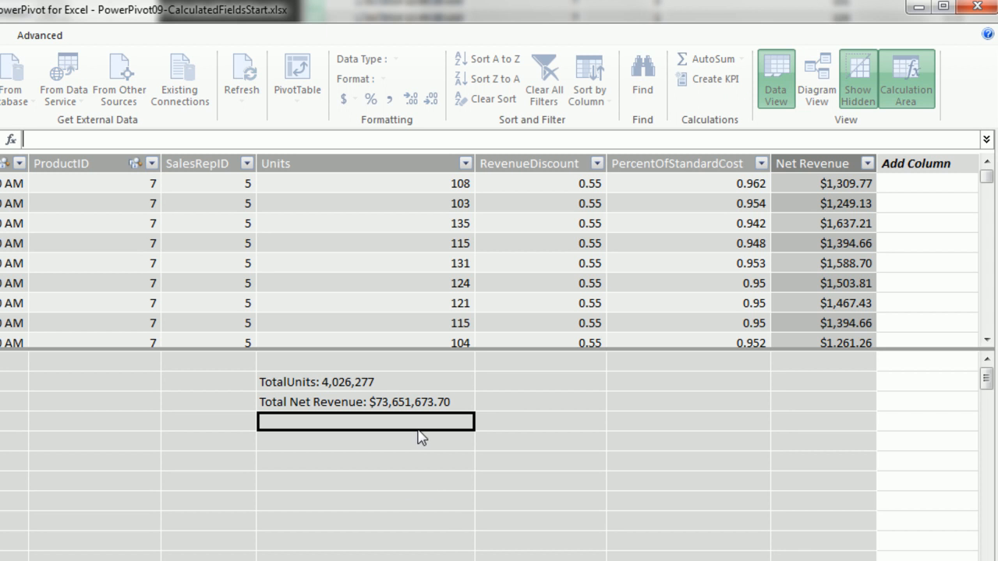
text(Tota)
text(lCOGS)
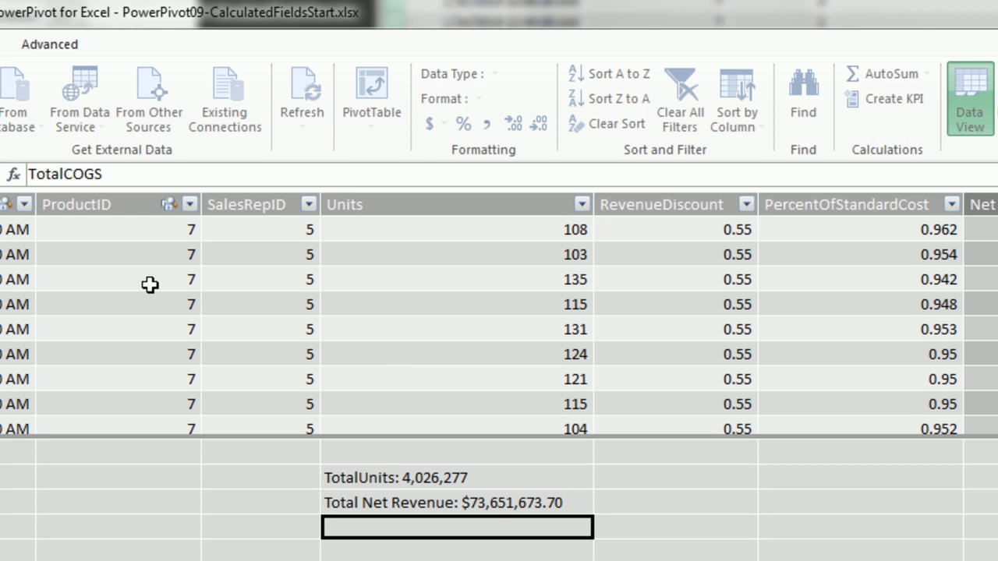
text(:=)
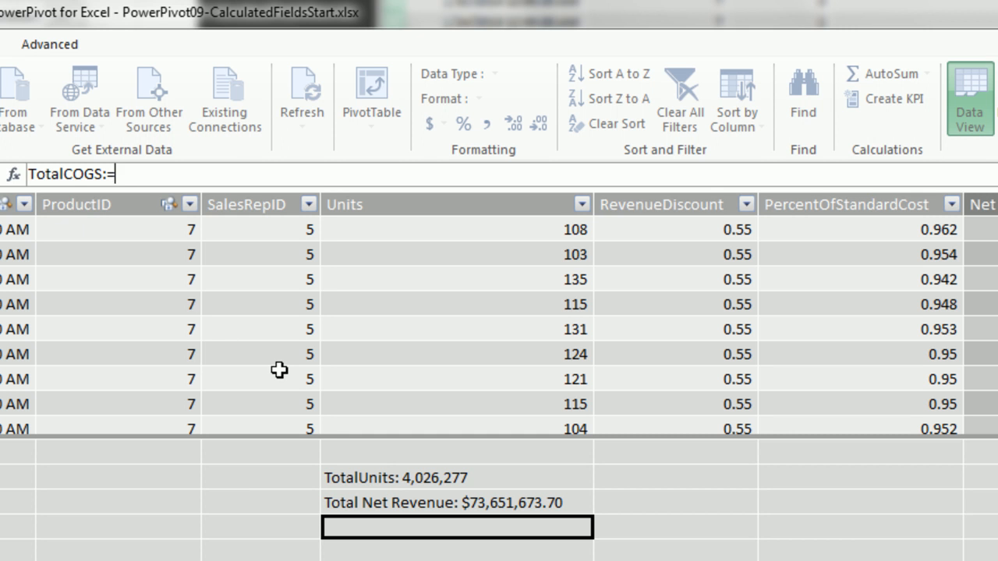
Step: Begin the TotalCOGS formula with SUMX, using fSales as its table argument
text(sun)
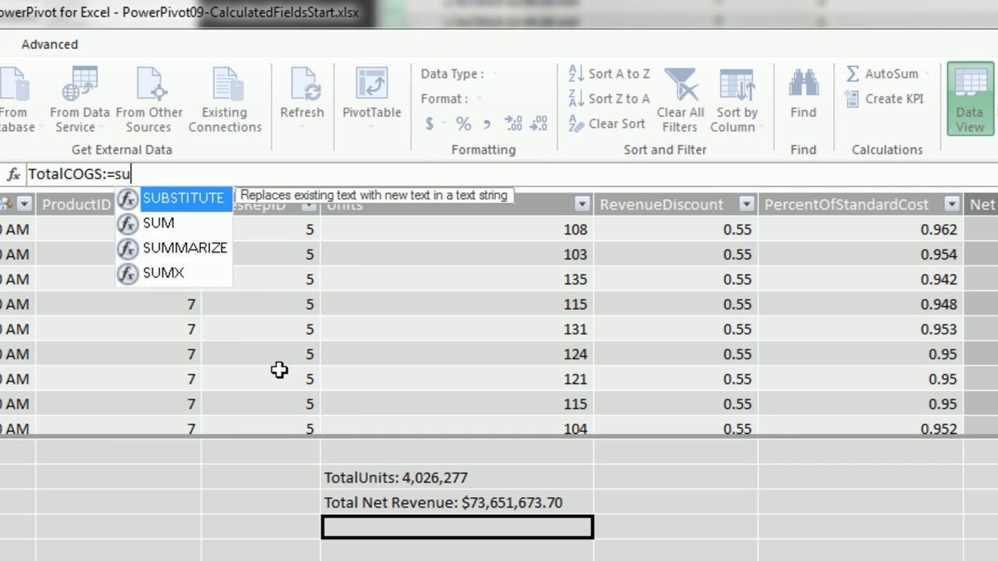
key(BackSpace)
text(mx)
key(Tab)
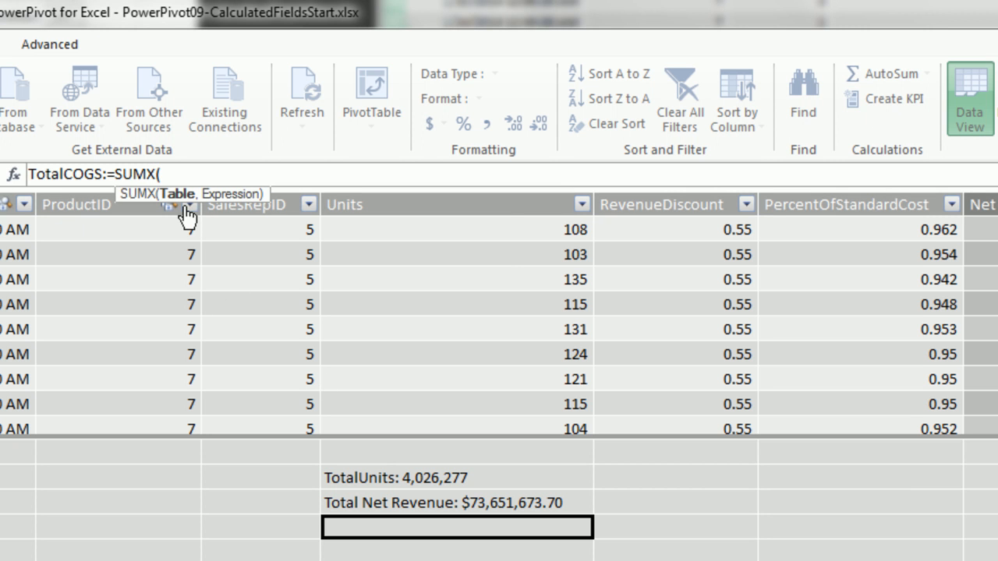
mouse_move(187, 217)
text(fs)
key(Tab)
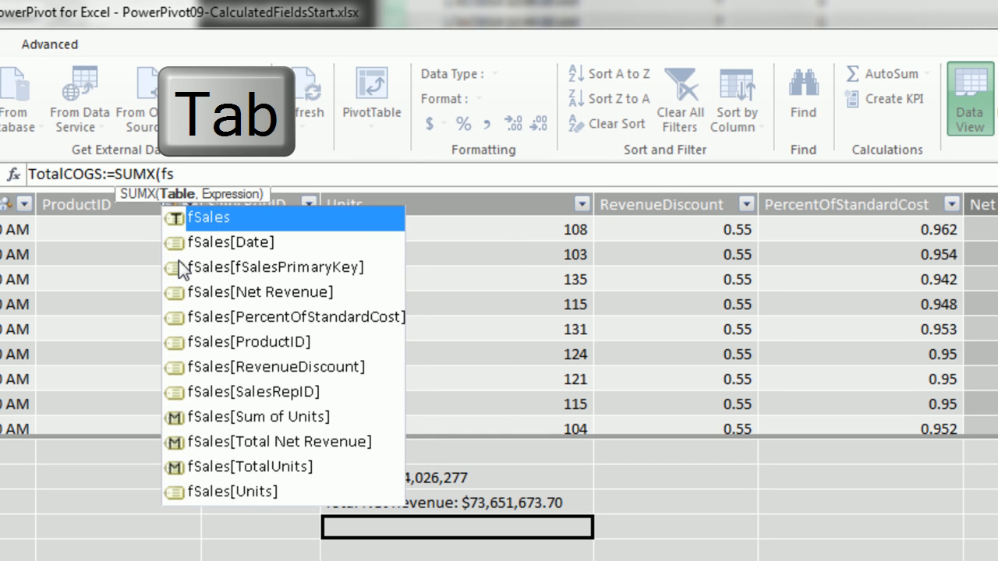
text(,)
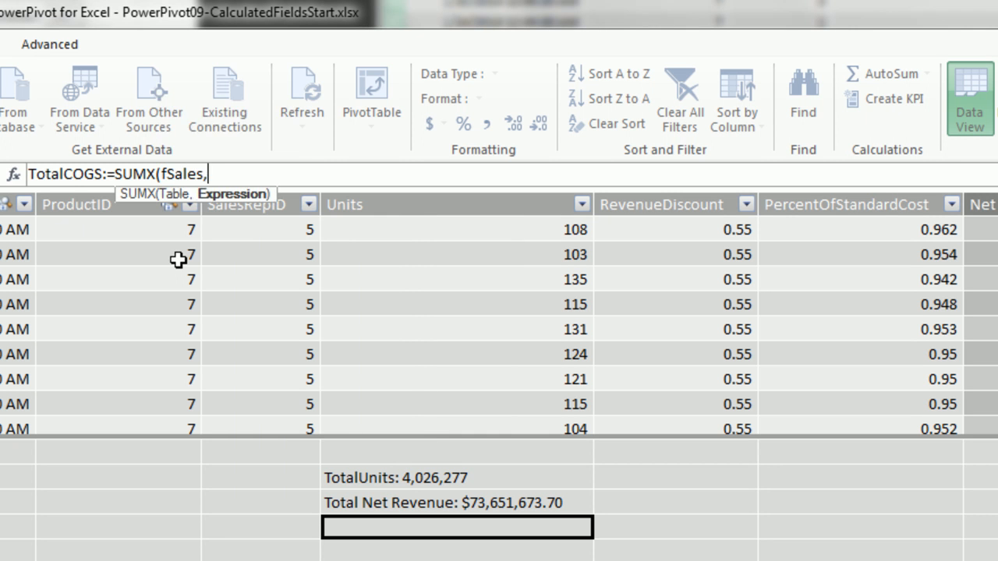
Step: Add a ROUND function to the TotalCOGS formula, with RELATED(dProducts[StandardCost]) at the start of its number argument
text(round)
key(Tab)
text(rel)
key(Tab)
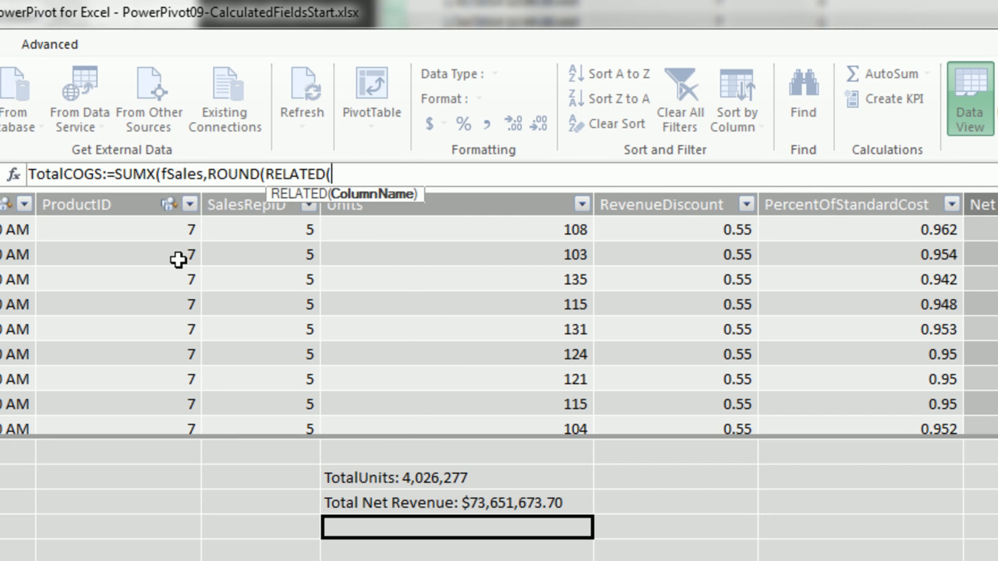
text(dp)
key(Down)
key(Down)
key(Down)
key(Down)
key(Down)
key(Down)
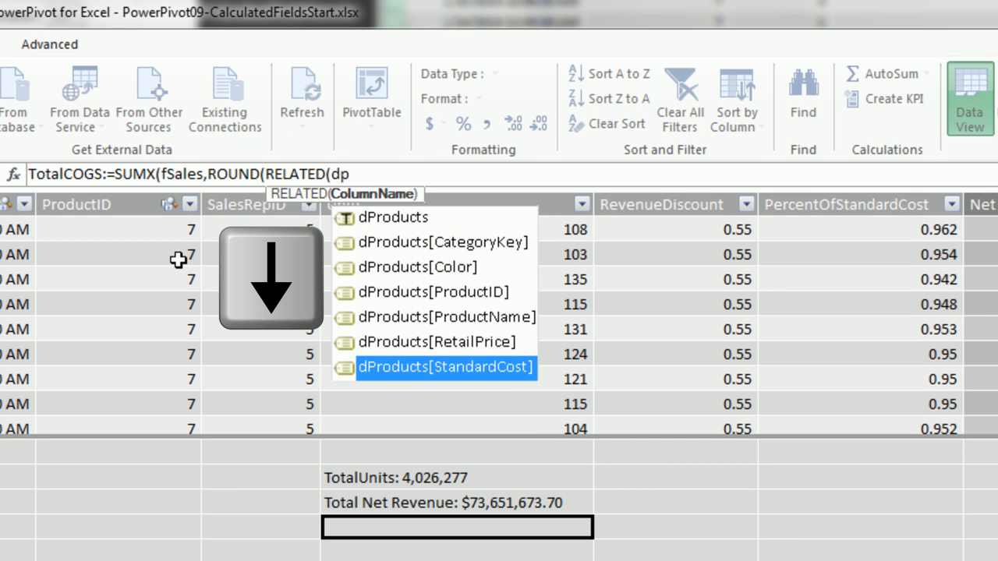
key(Tab)
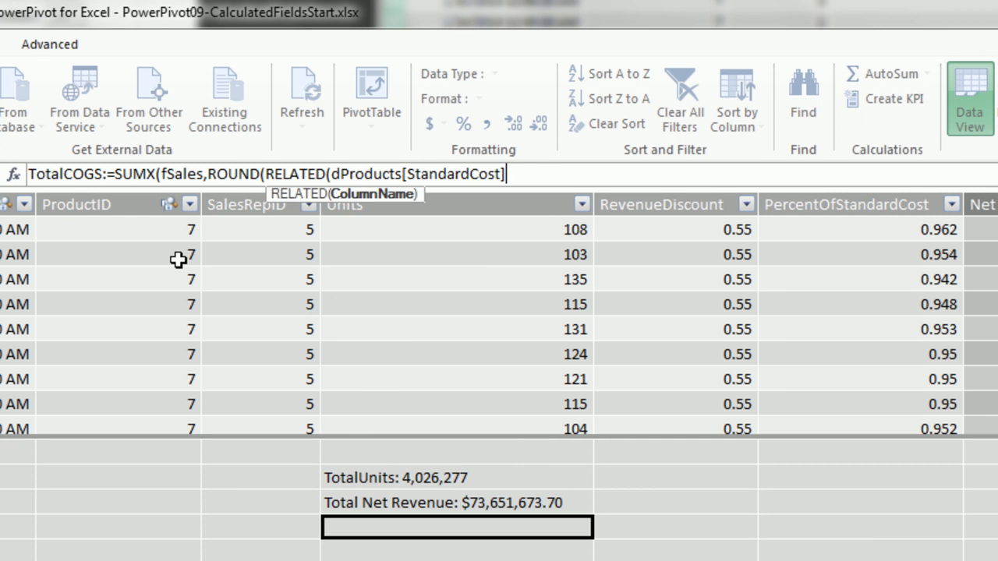
text())
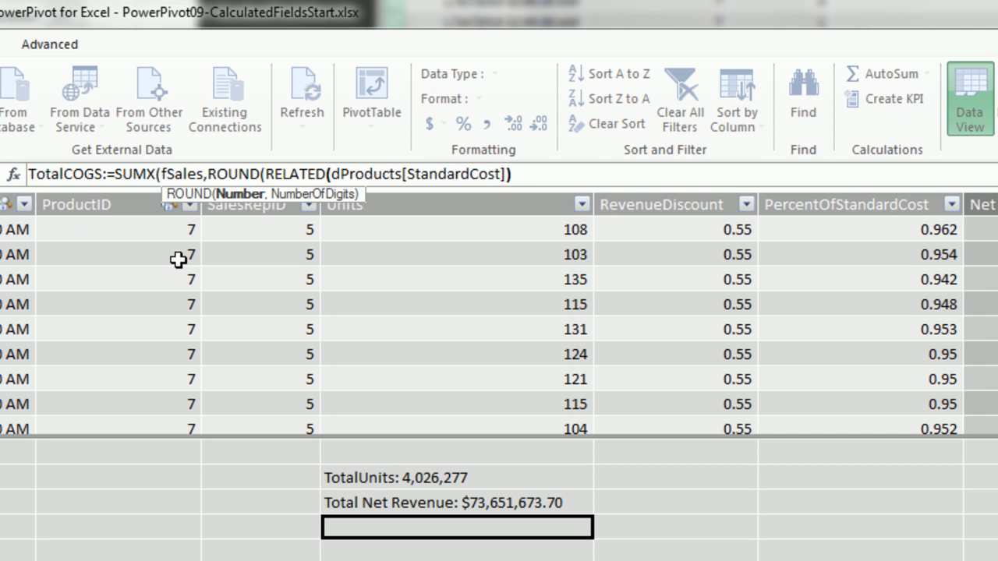
Step: Multiply the related standard cost by fSales[PercentOfStandardCost] in the TotalCOGS formula
text(*fs)
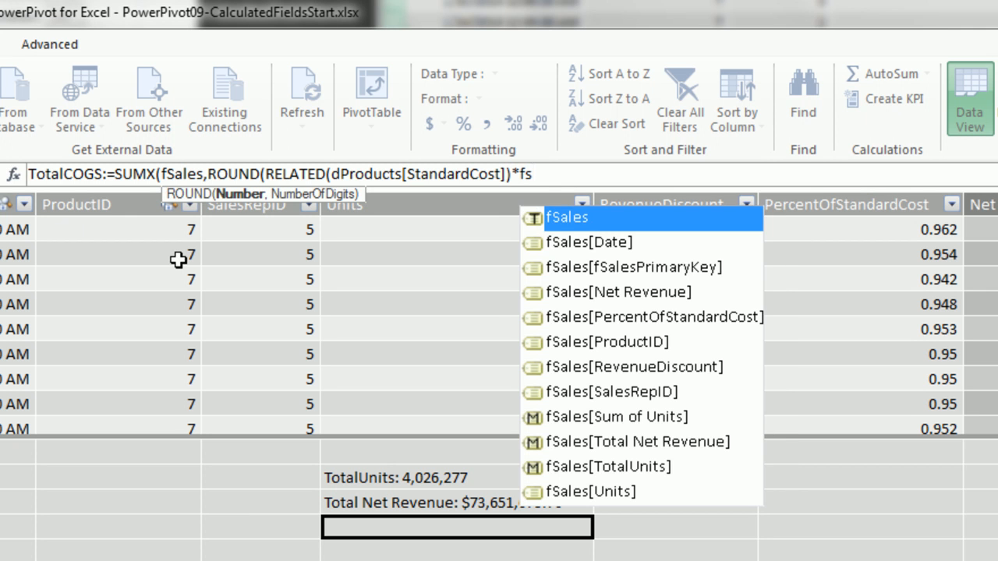
key(Down)
key(Down)
key(Down)
key(Down)
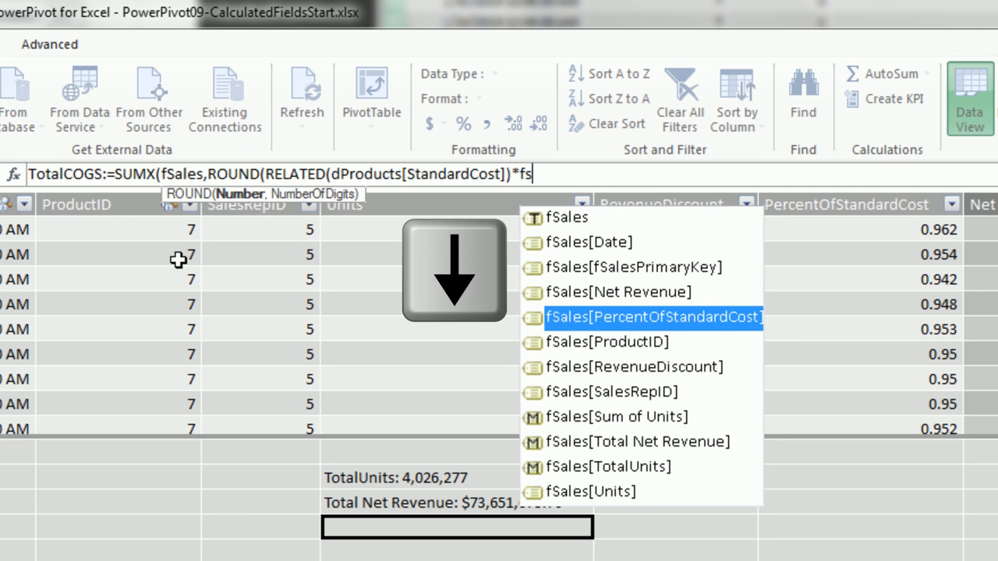
key(Tab)
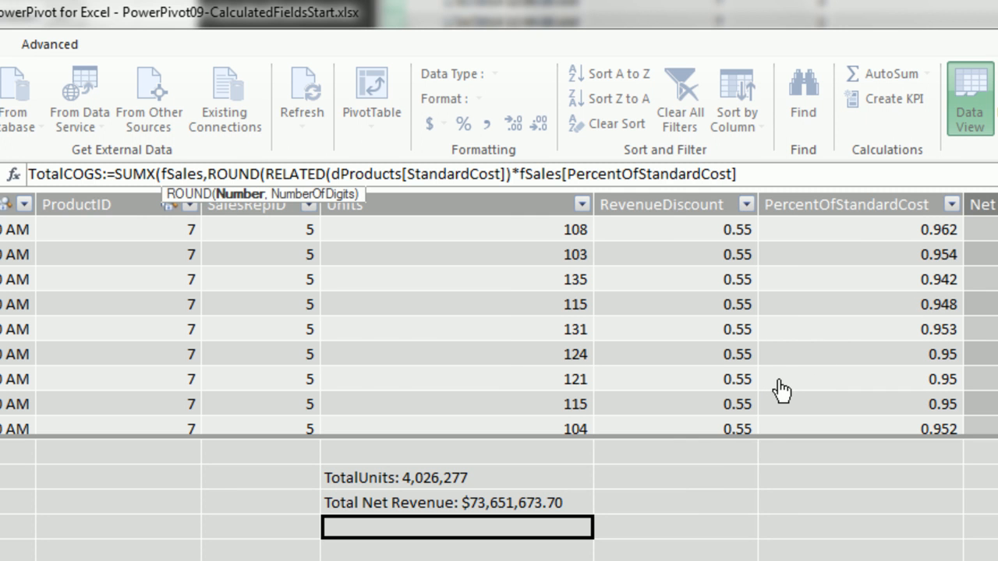
Step: Extend the product inside ROUND with a multiplication by fSales[Units]
text(*fs)
key(Down)
key(Down)
key(Down)
key(Down)
key(Down)
key(Down)
key(Down)
key(Down)
key(Down)
key(Down)
key(Down)
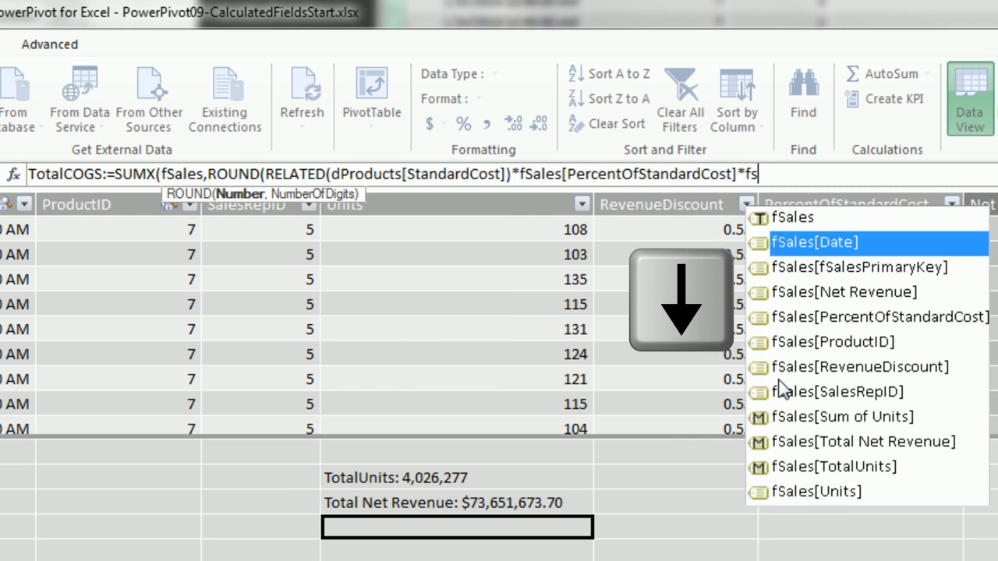
key(Tab)
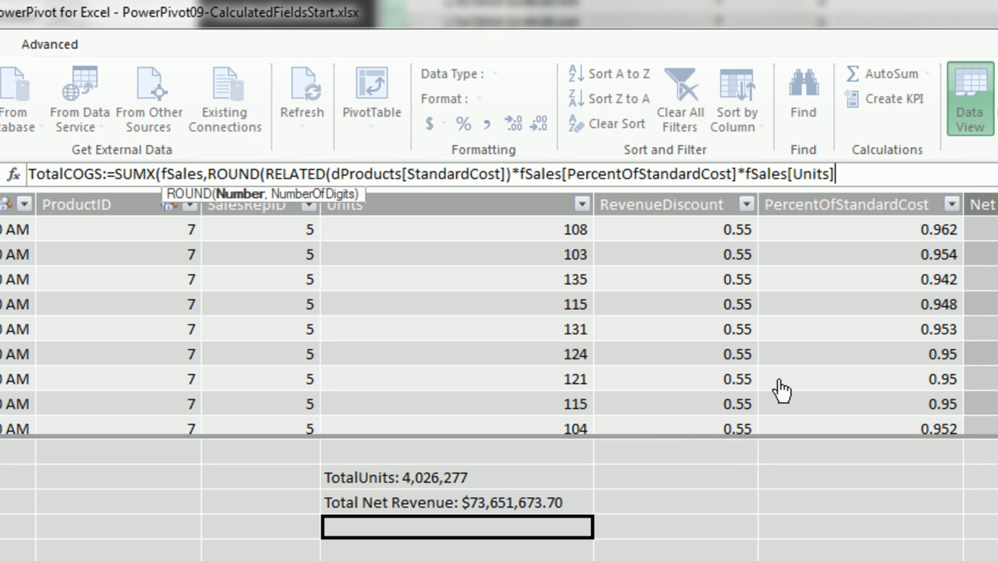
Step: Set ROUND to 2 digits, close both the ROUND and SUMX functions, and enter the TotalCOGS formula
text(,)
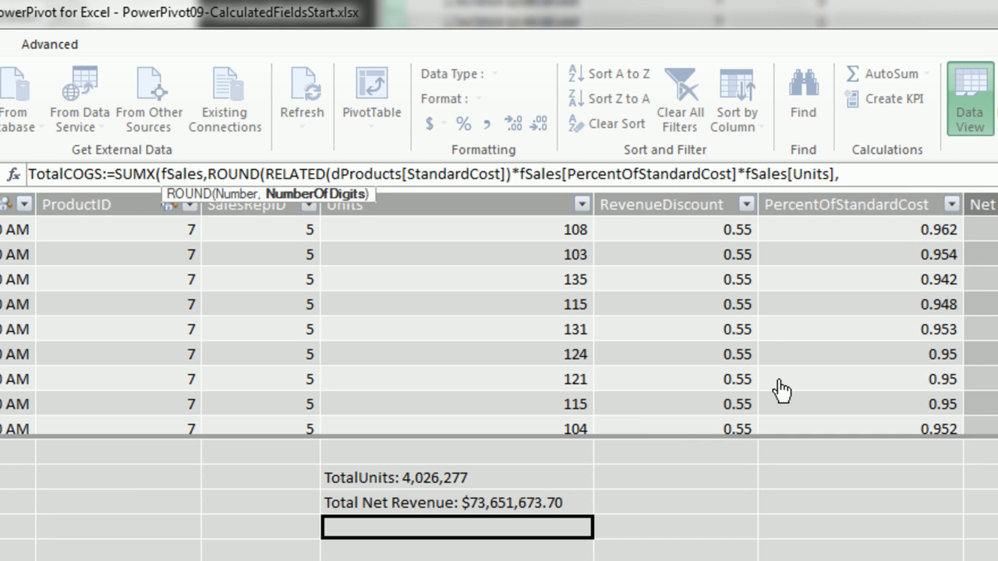
text(2))
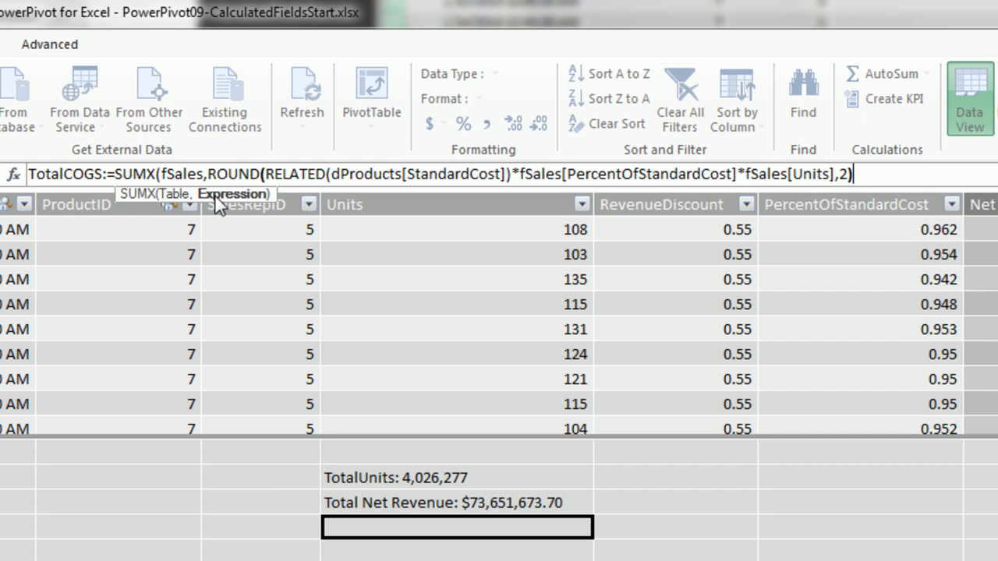
drag(208, 173, 905, 173)
click(884, 176)
text())
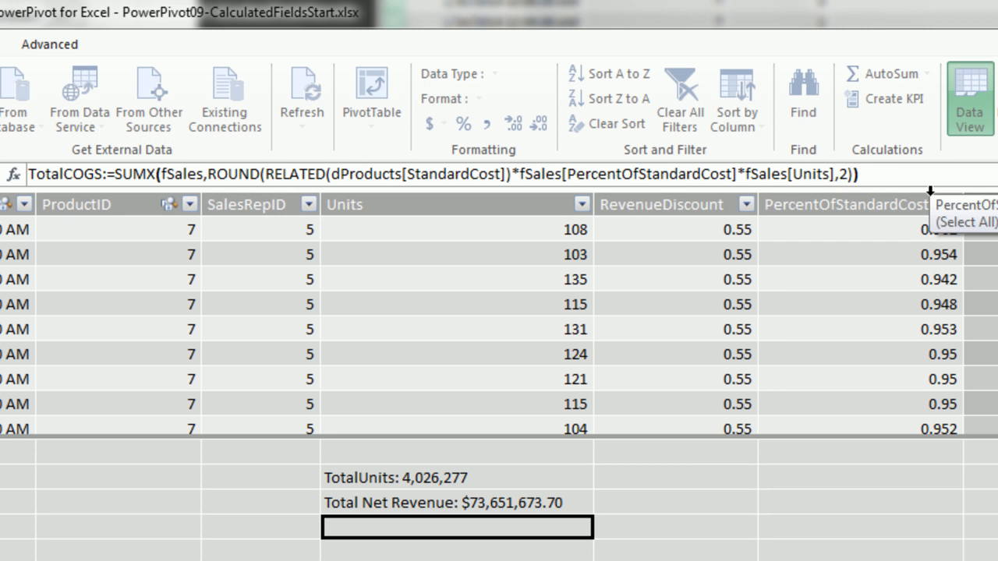
key(Return)
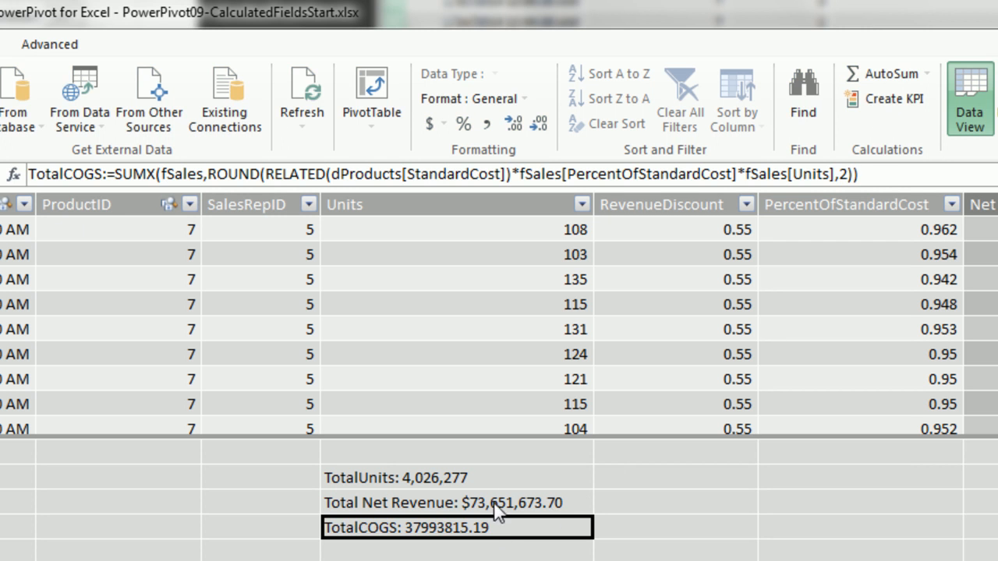
Step: Format TotalCOGS as $ English (United States) currency and give it the description "SUMX to calculate COGS."
click(444, 124)
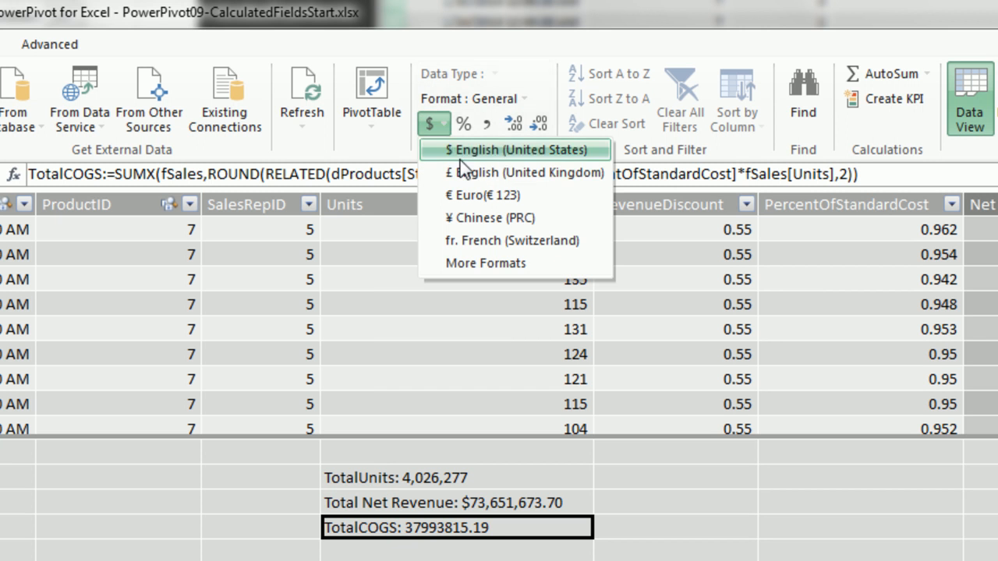
click(468, 149)
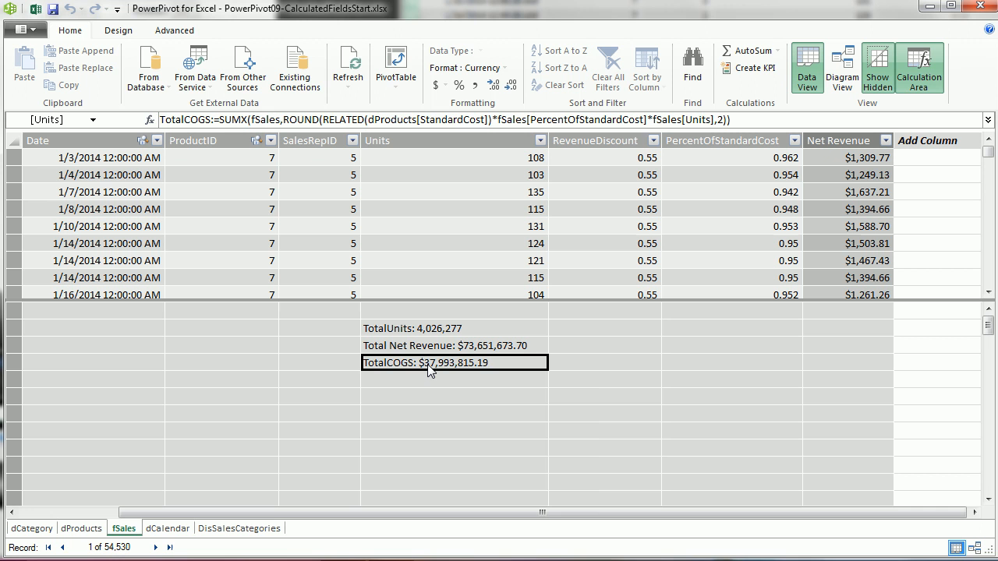
right_click(418, 533)
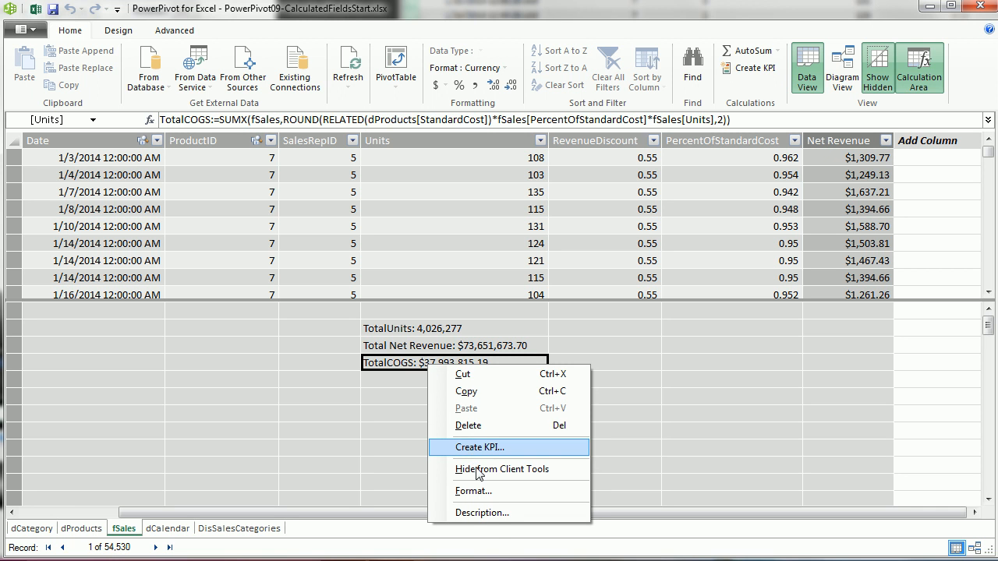
click(483, 514)
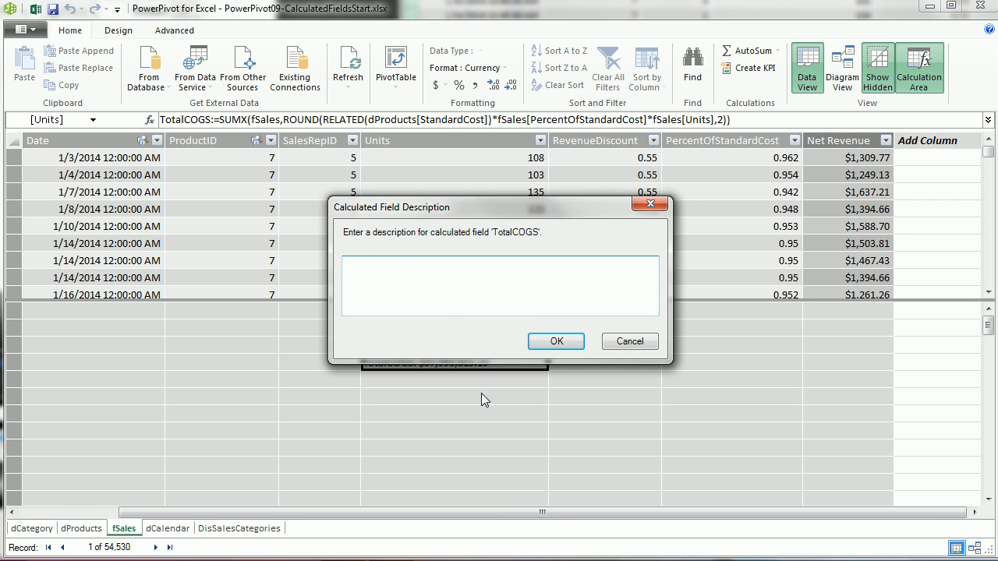
text(SUMX to calculate COGS.)
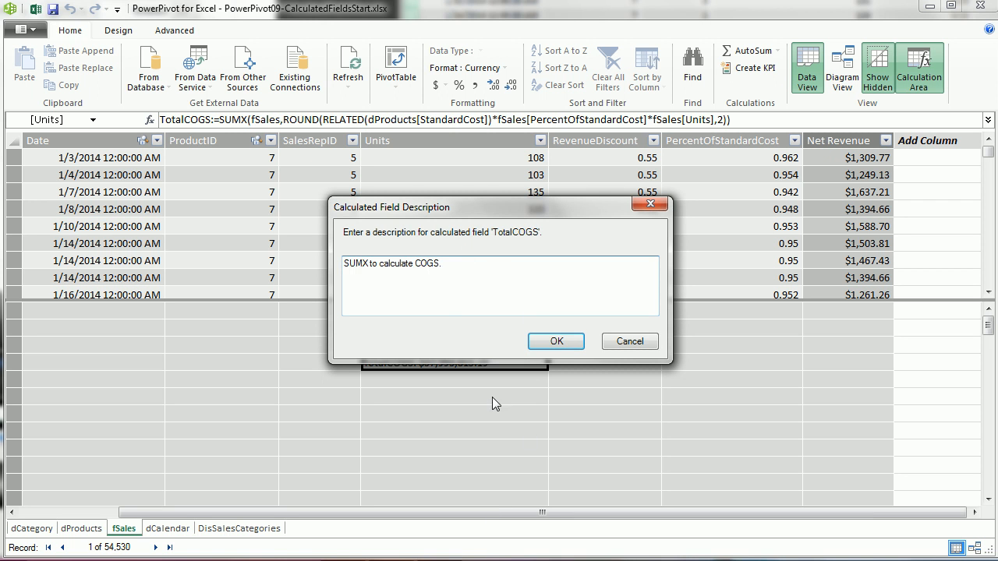
click(558, 342)
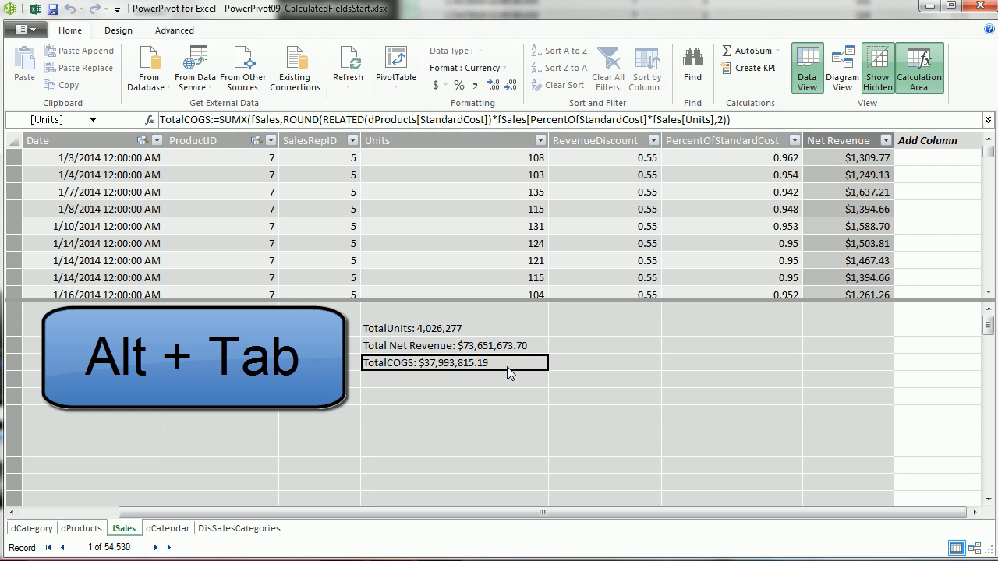
Step: Switch to the Excel workbook and review the TotalCOGS description, formula and formatting among the managed calculated fields
key(alt+Tab)
key(alt+Tab)
key(alt+Tab)
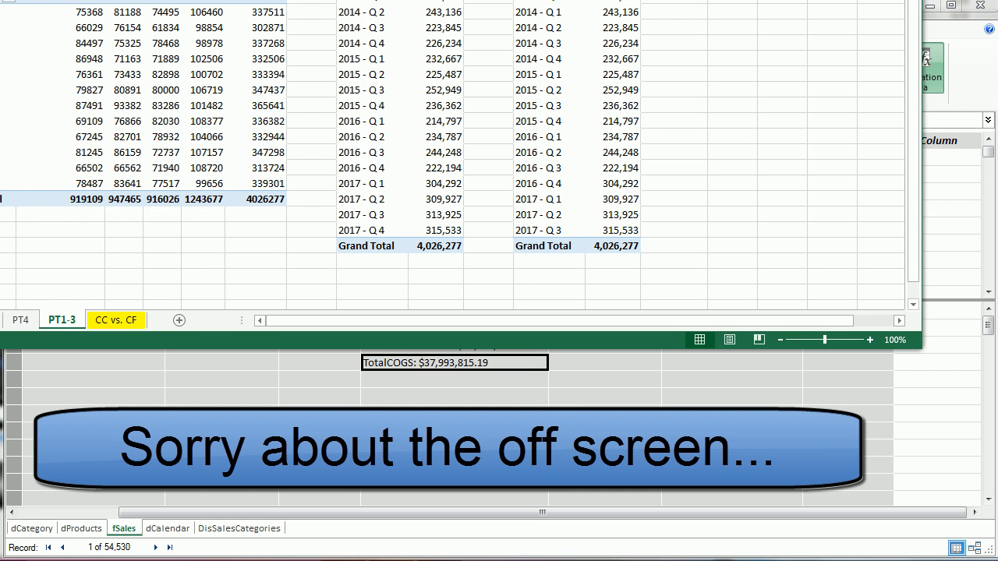
click(154, 1)
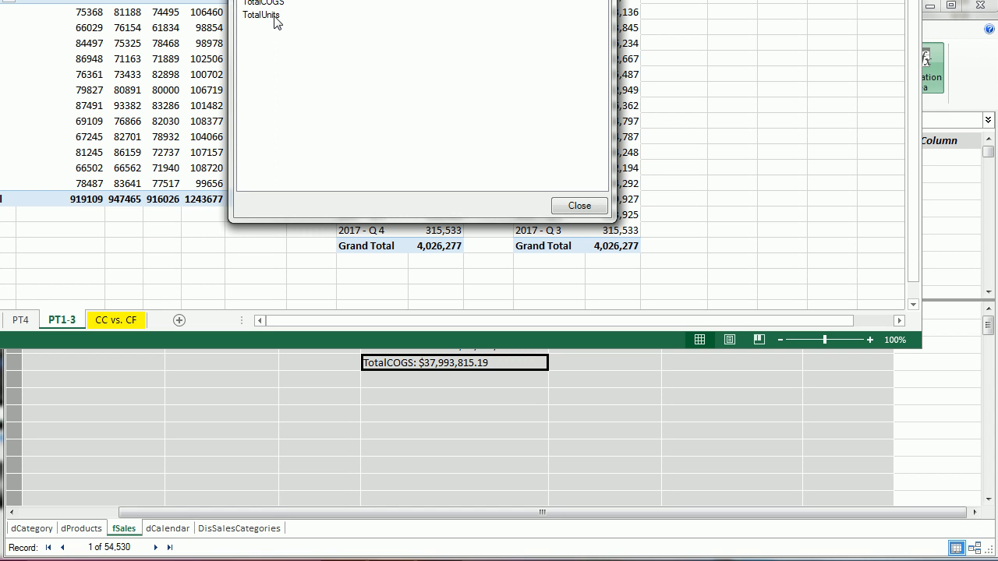
click(275, 3)
click(328, 0)
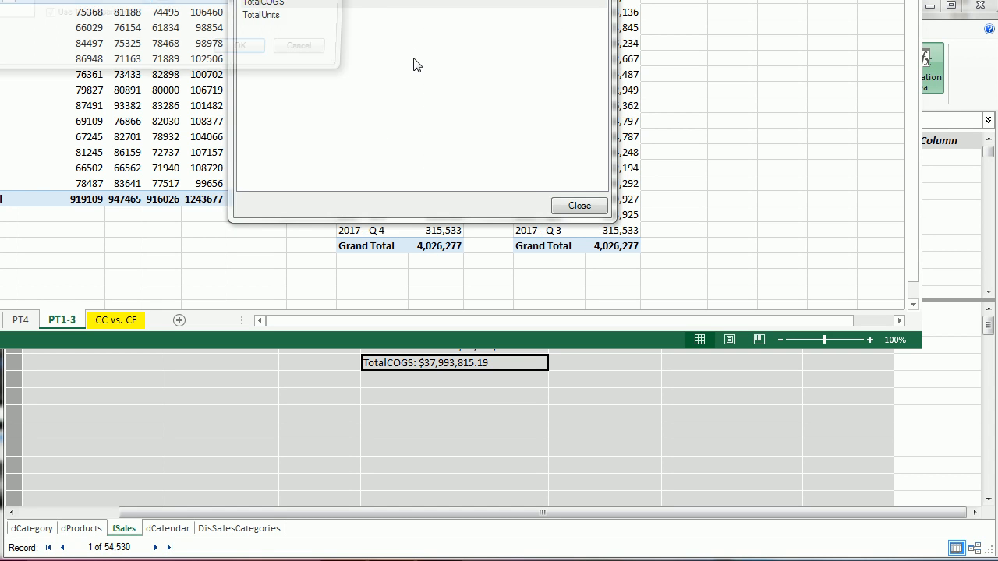
drag(106, 0, 415, 0)
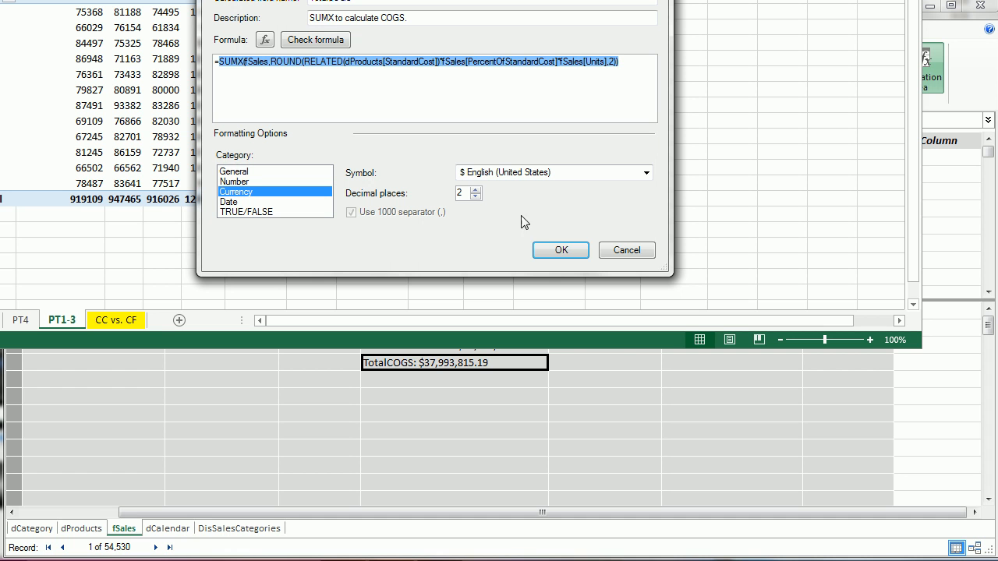
click(563, 249)
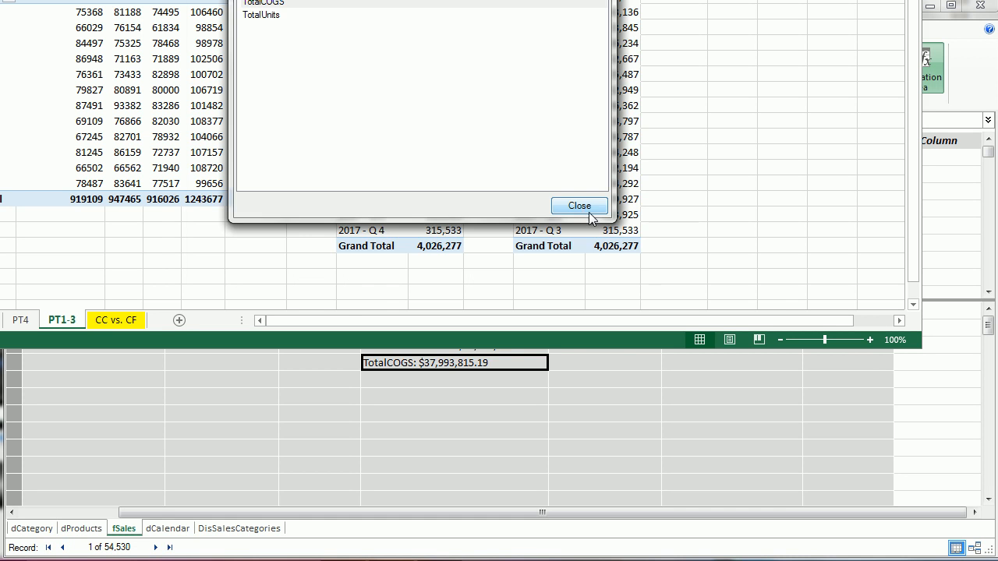
click(581, 208)
Step: Switch back to the PowerPivot window and start a calculated field named Gross Profit with := in the cell below TotalCOGS
key(alt+Tab)
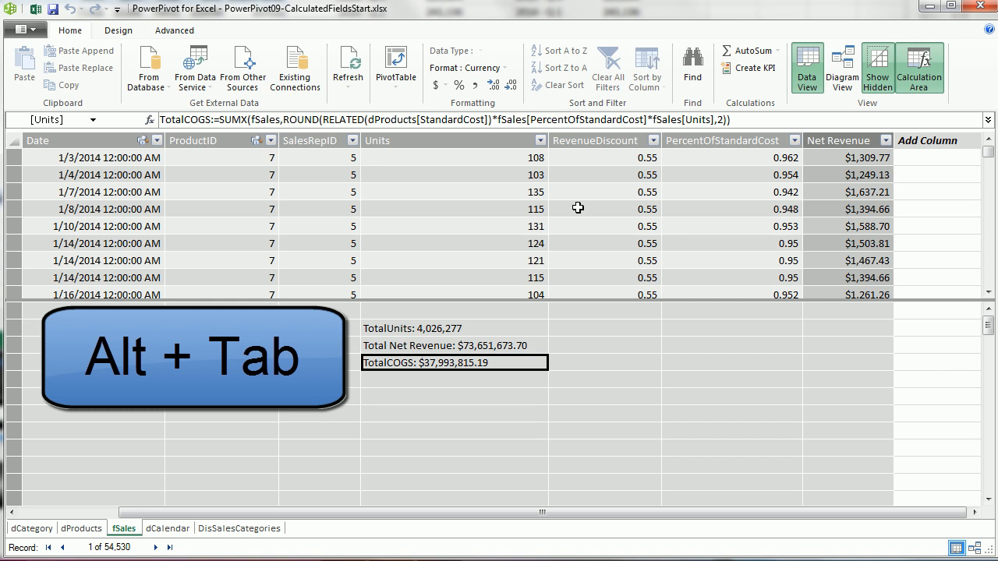
click(461, 381)
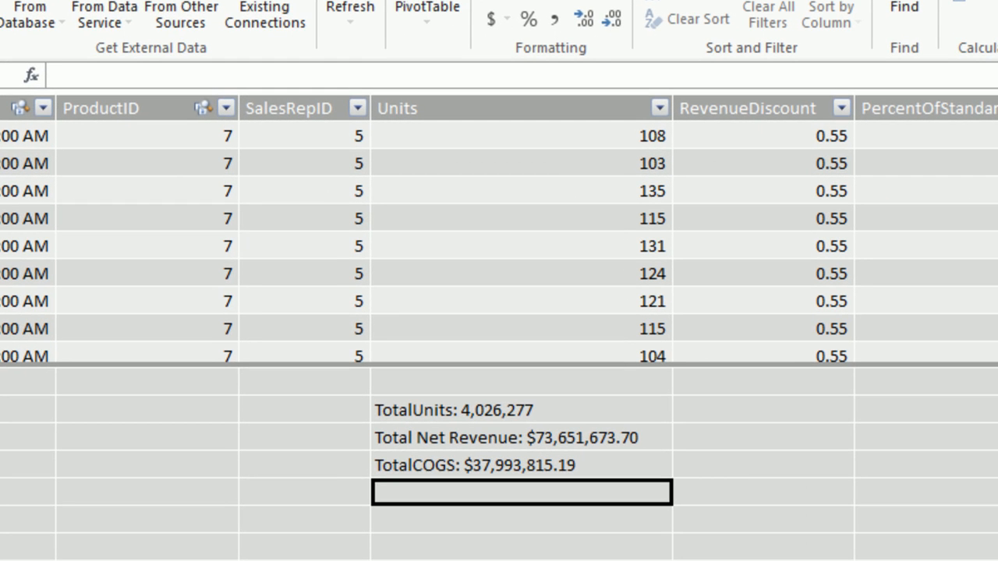
text(Gross Profit:=)
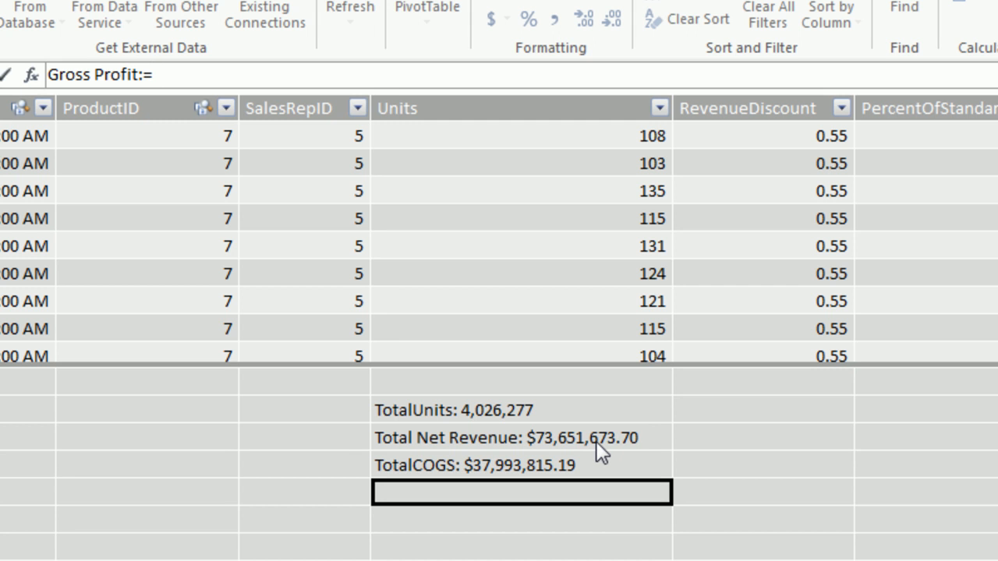
Step: Insert the calculated field [Total Net Revenue] as the first term of the Gross Profit formula
text([)
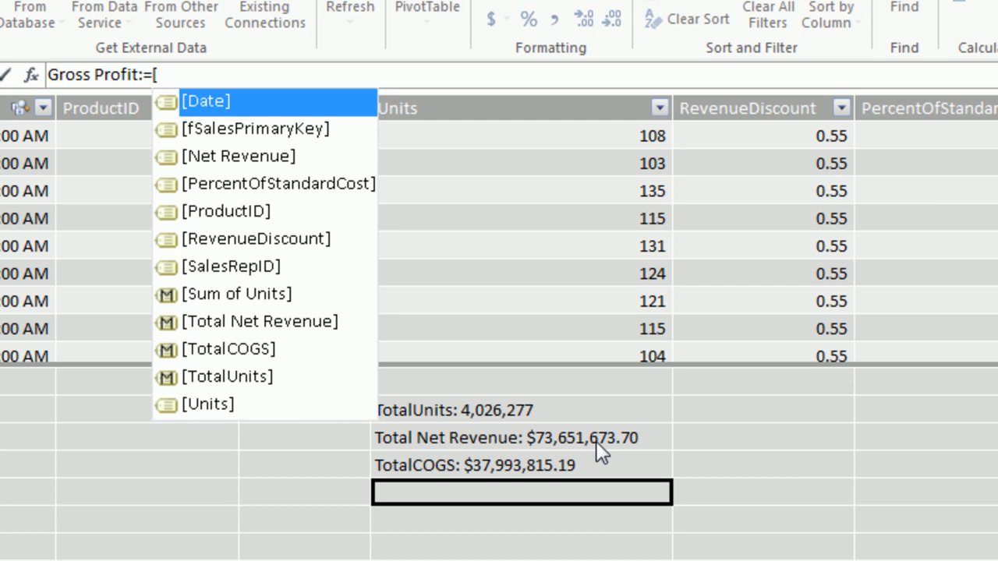
key(Down)
key(Down)
key(Down)
key(Down)
key(Down)
key(Down)
key(Down)
key(Down)
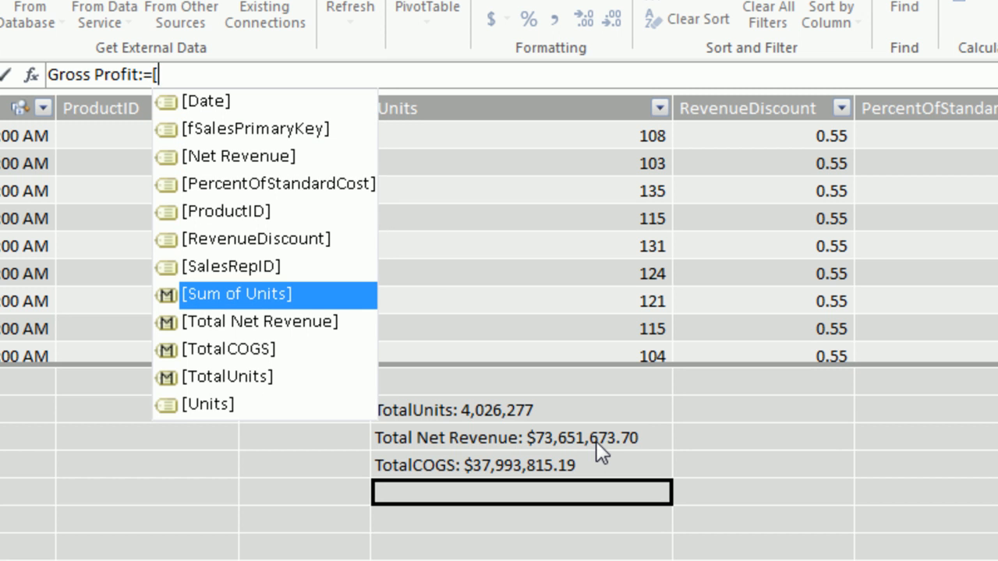
key(Down)
key(Tab)
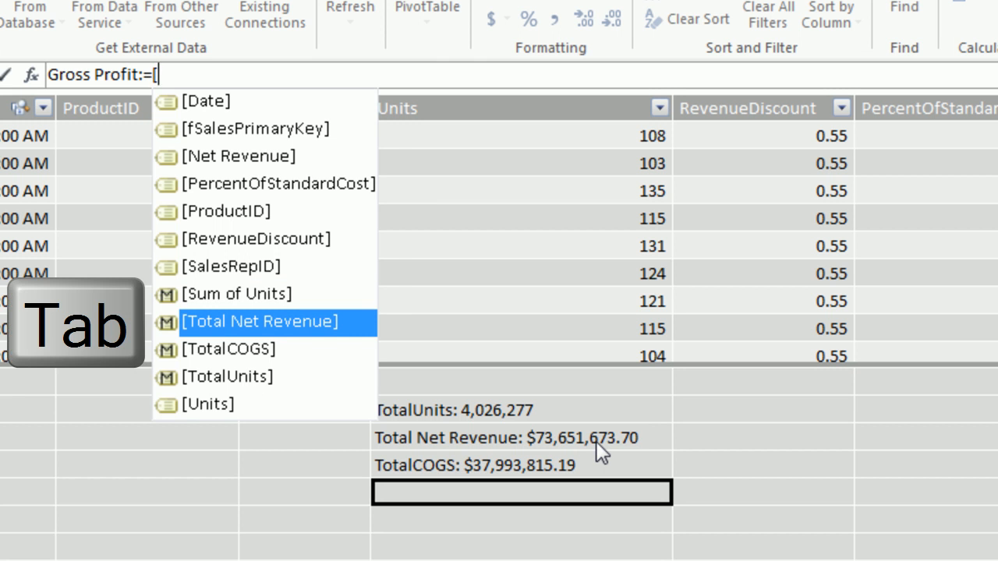
Step: Subtract [TotalCOGS] from [Total Net Revenue] to complete the Gross Profit formula
text(-)
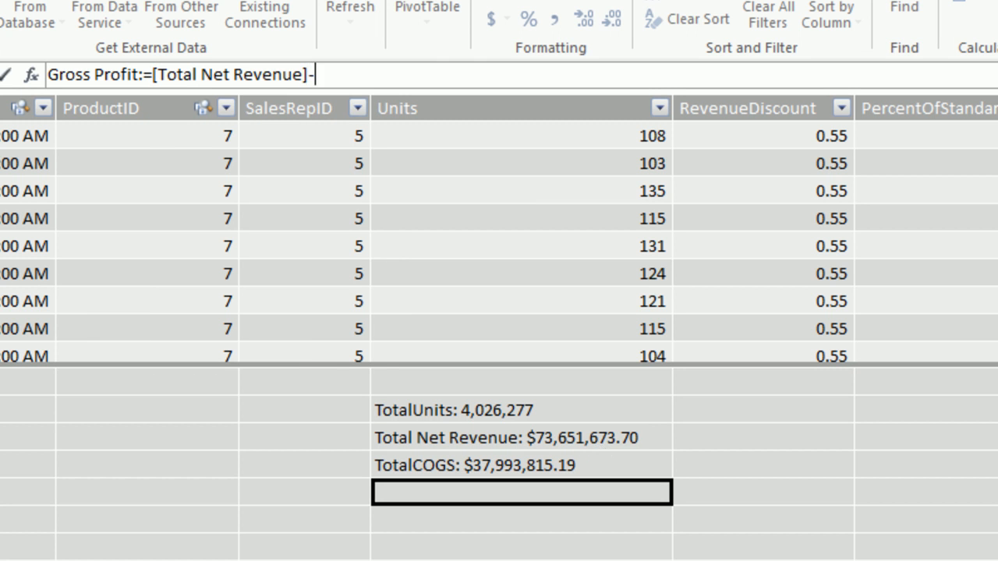
text([)
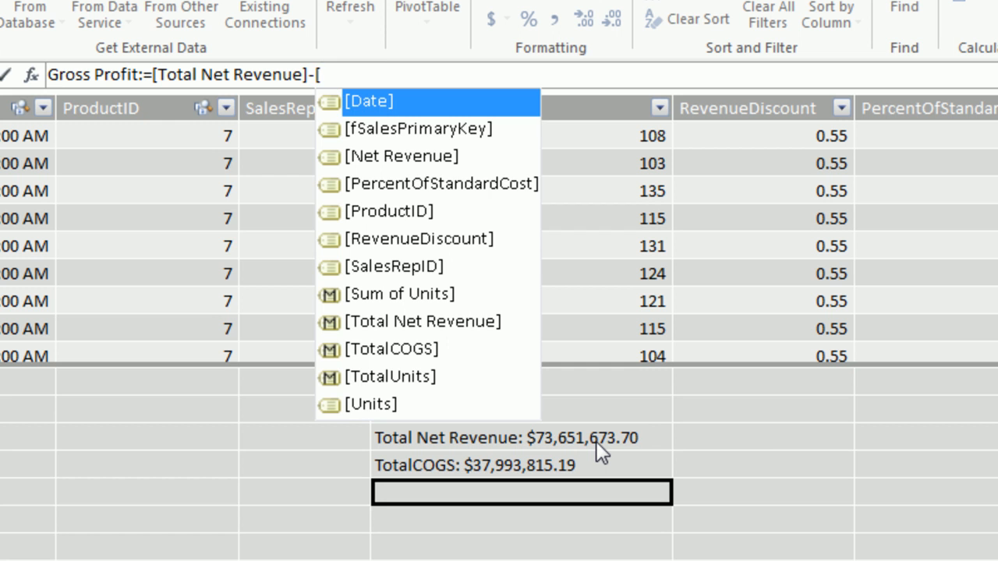
key(Down)
key(Down)
key(Down)
key(Down)
key(Down)
key(Down)
key(Down)
key(Down)
key(Down)
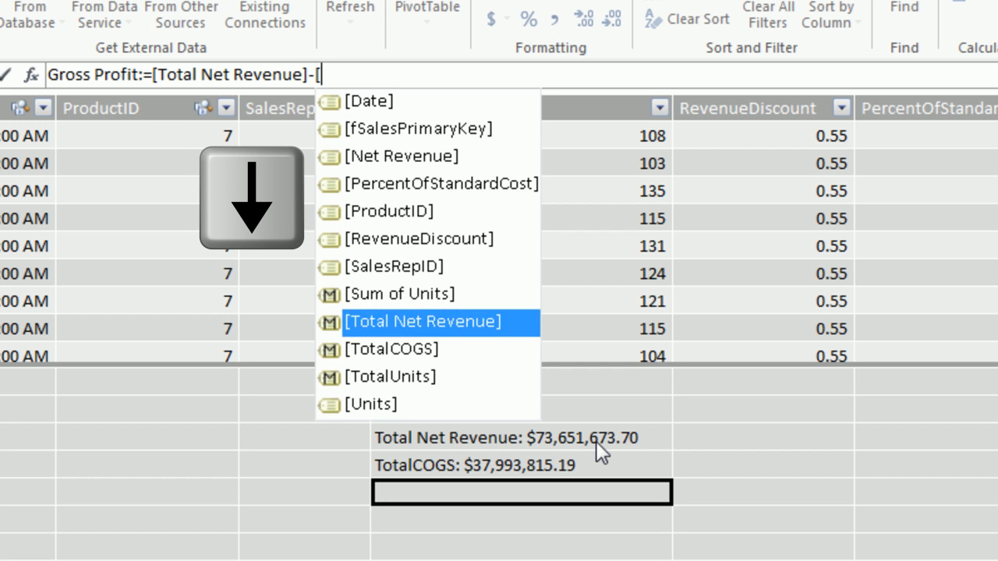
key(Tab)
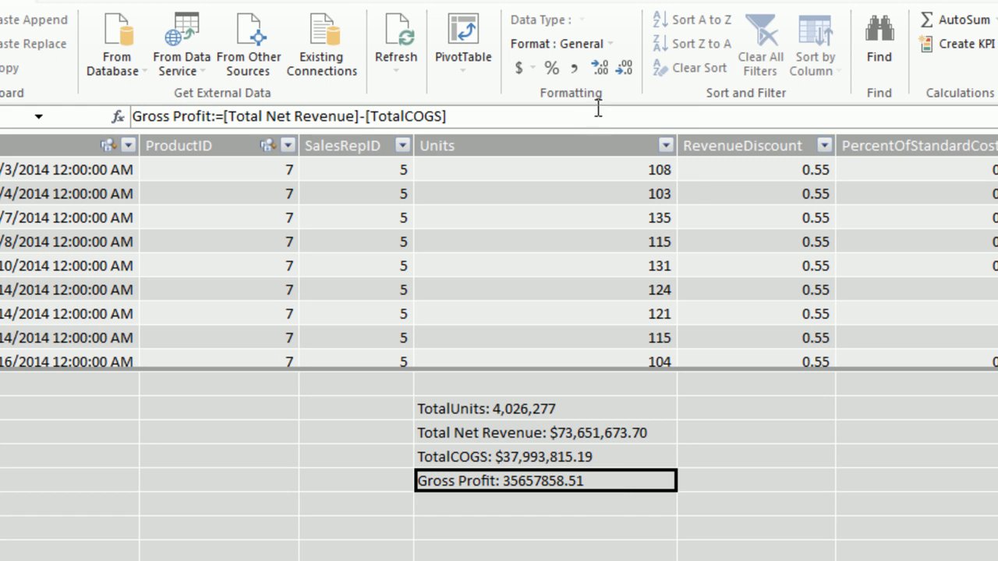
Step: Format the Gross Profit calculated field as US dollar currency, English (United States)
click(534, 71)
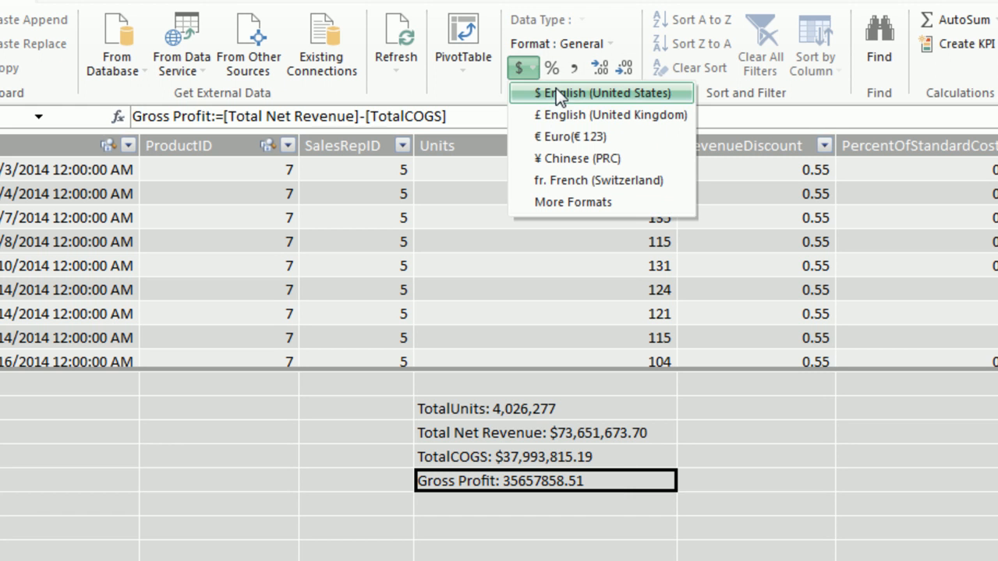
click(556, 88)
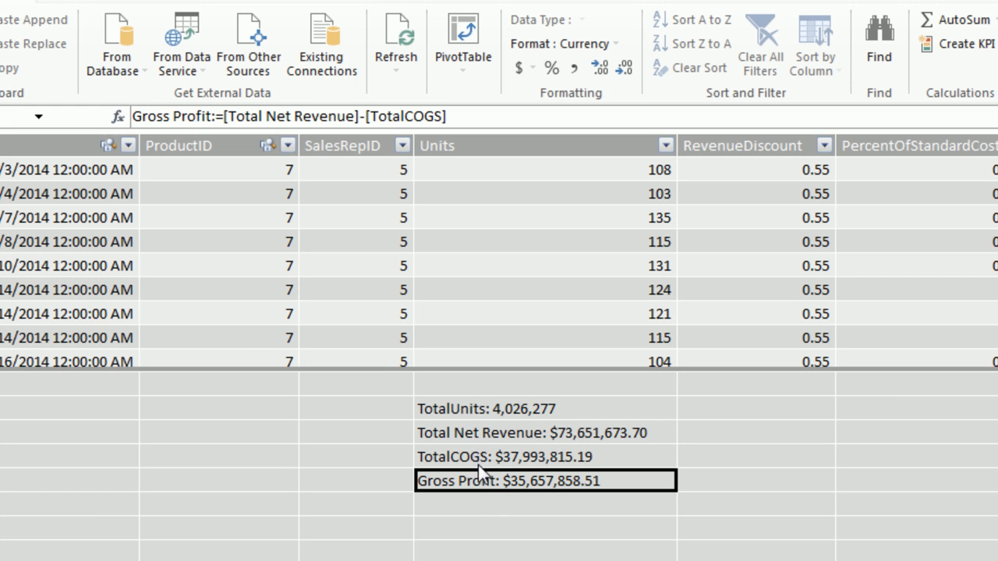
Step: Add a space to the calculated field names so they read Total Units and Total COGS
click(450, 411)
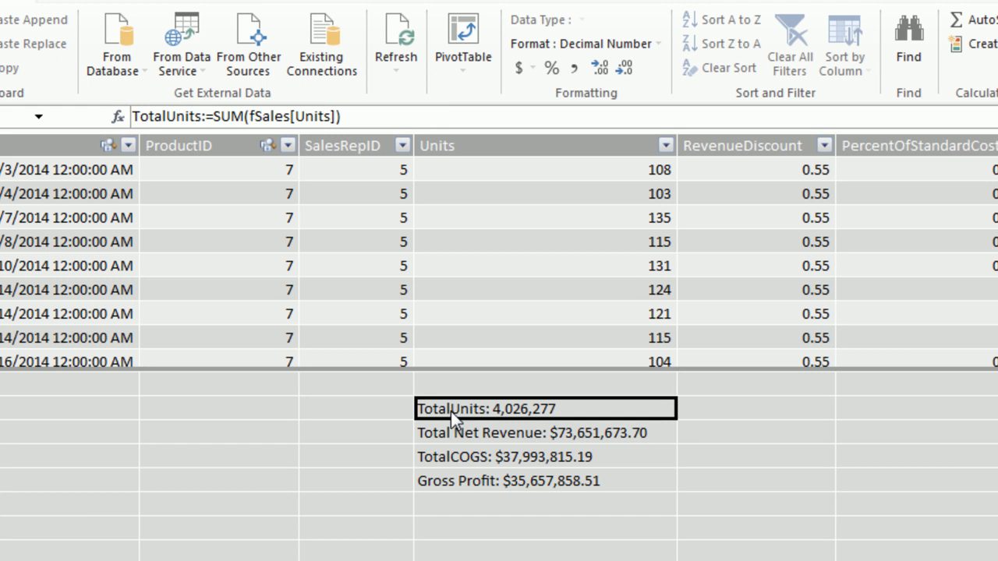
click(167, 116)
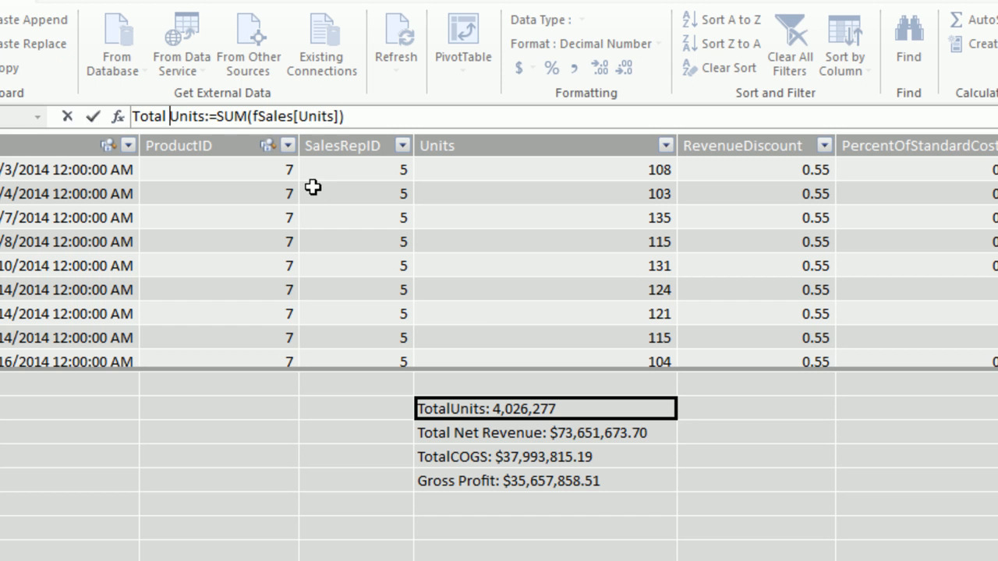
key(Return)
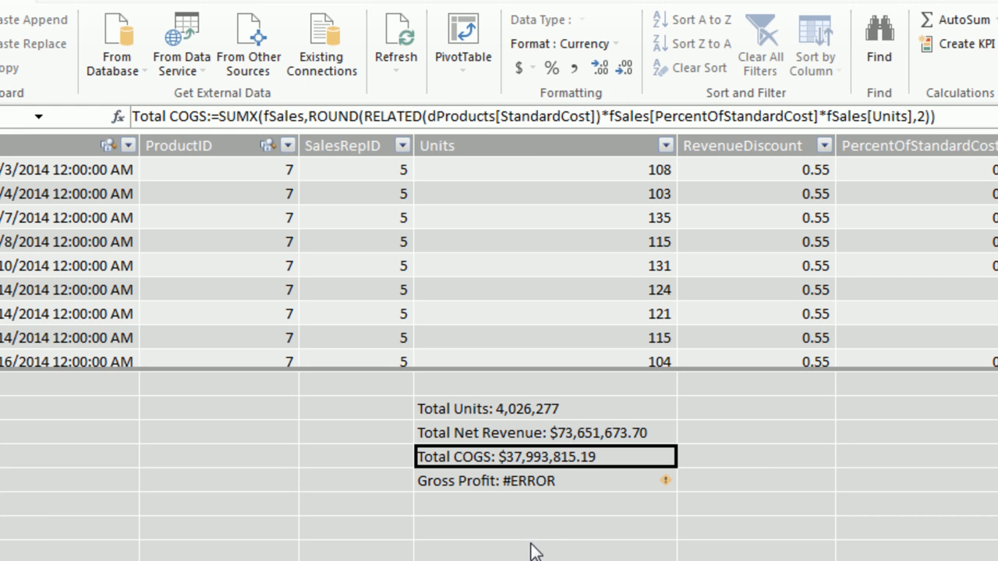
Step: Replace the [TotalCOGS] reference in the Gross Profit formula with the renamed field [Total COGS]
click(513, 481)
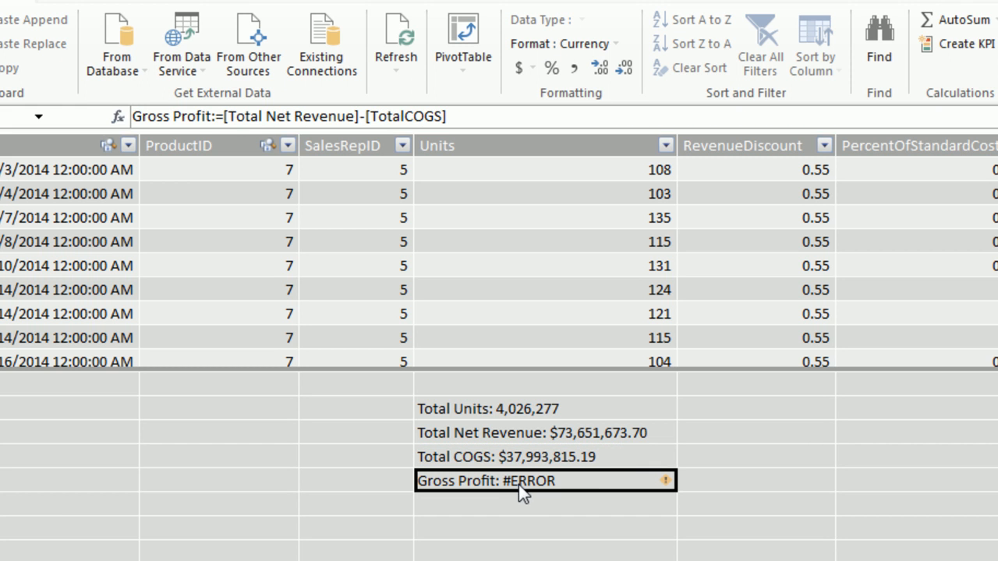
click(379, 116)
drag(366, 116, 694, 122)
text([)
key(Down)
key(Down)
key(Down)
key(Down)
key(Down)
key(Down)
key(Down)
key(Down)
key(Down)
key(Tab)
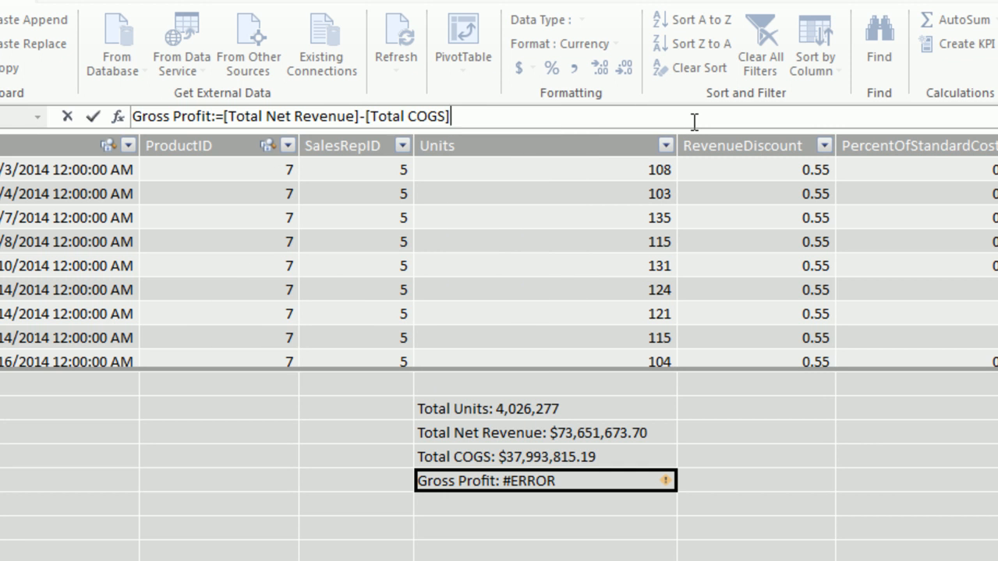
key(Return)
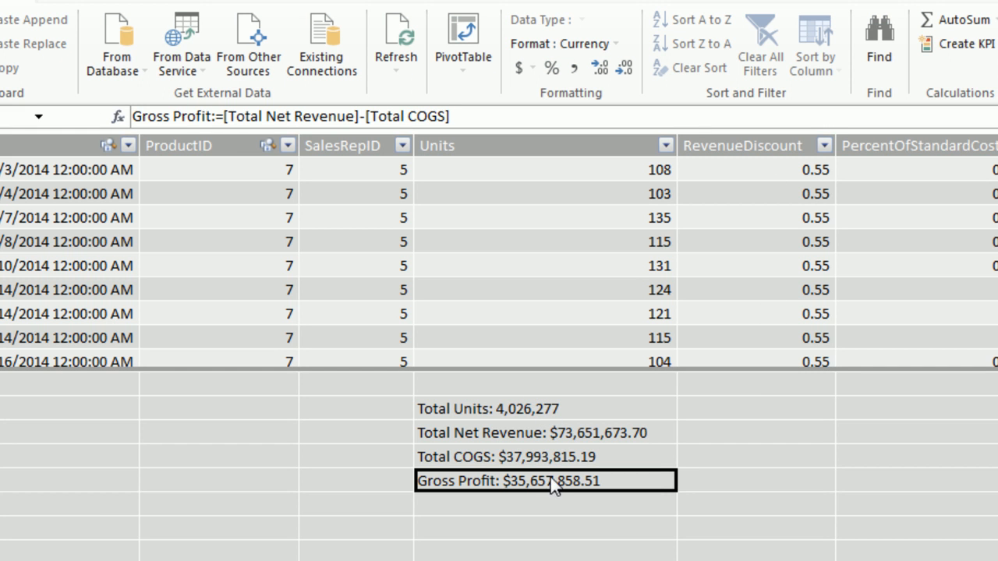
Step: Start a calculated field named Gross Profit Percentage with the DIVIDE function in the cell below Gross Profit
click(484, 509)
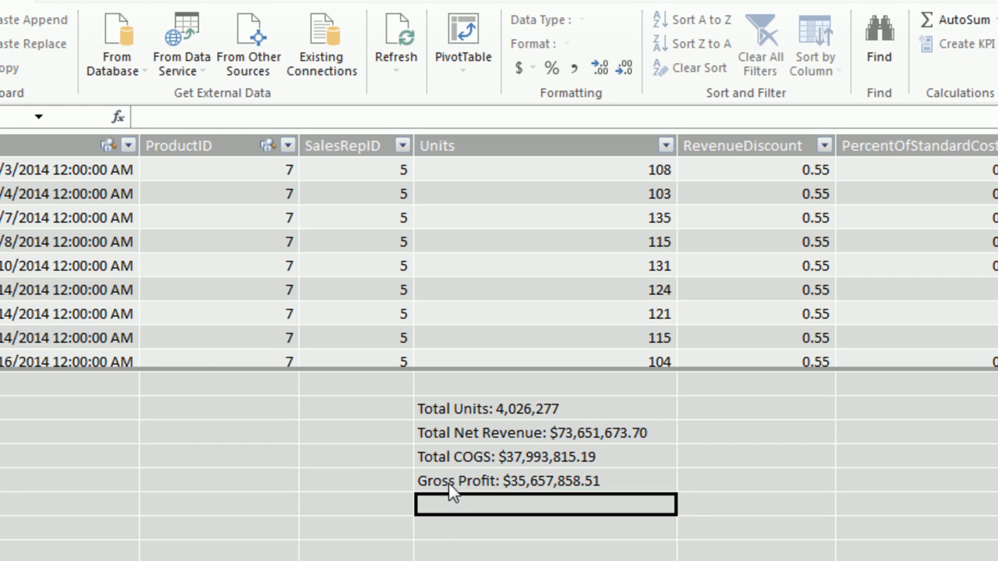
text(G)
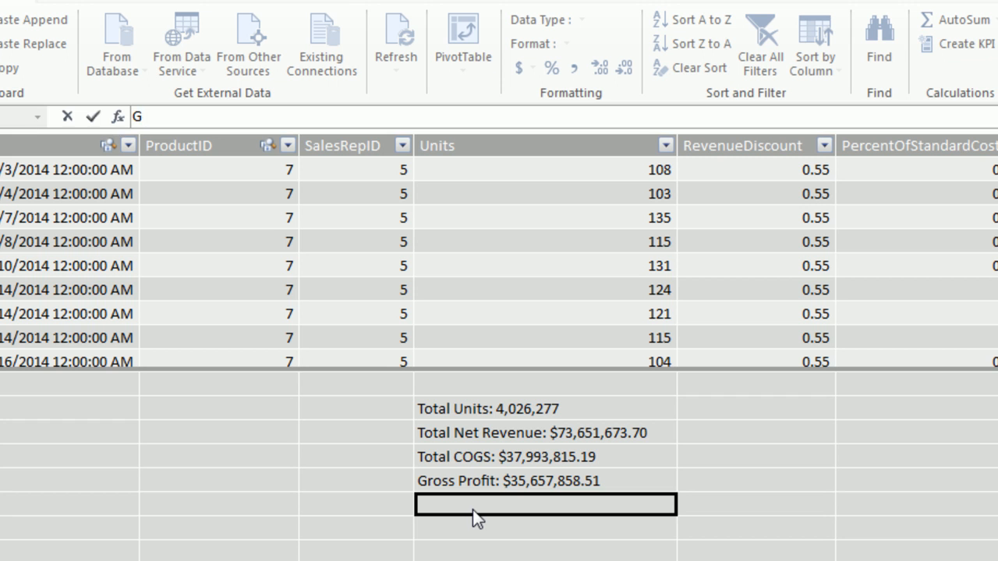
text(ross Profit Percentage:=)
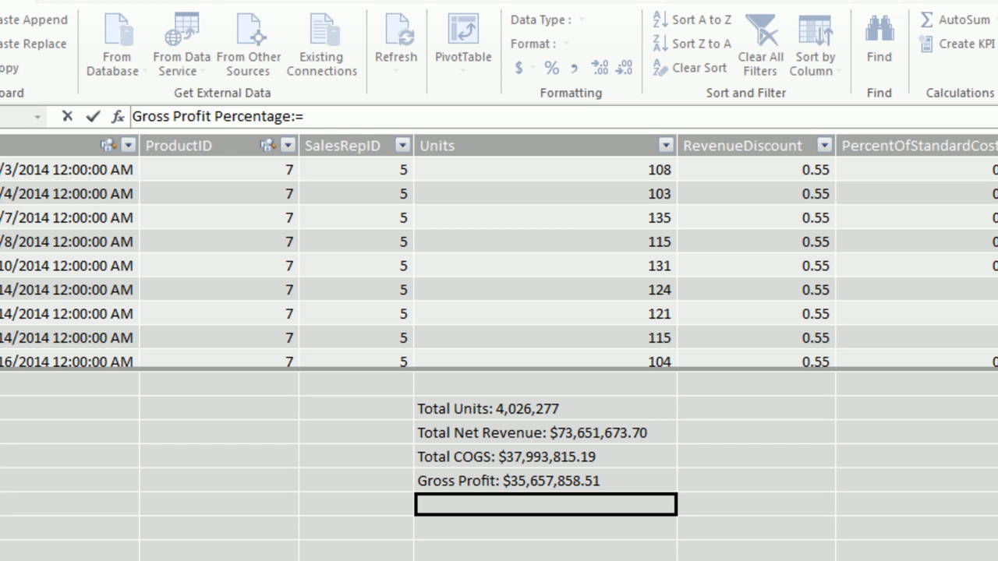
text(di)
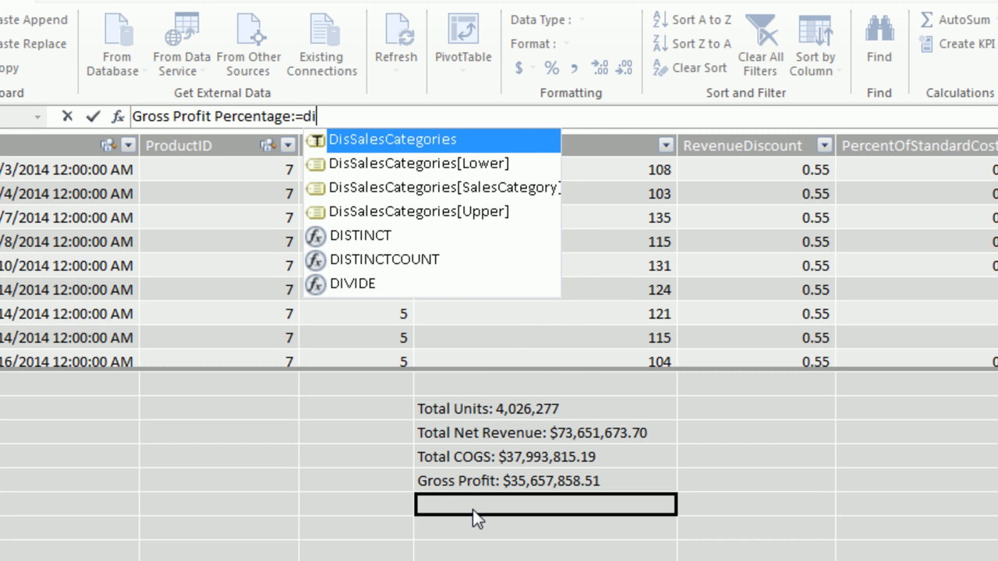
text(v)
key(Tab)
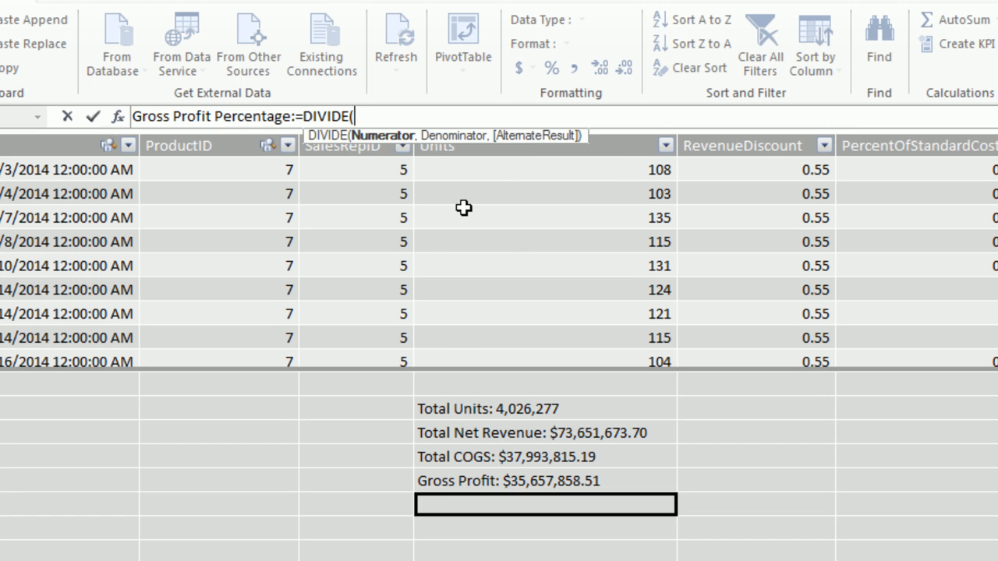
Step: Insert [Gross Profit] as the numerator of the DIVIDE function
text([)
key(Down)
key(Down)
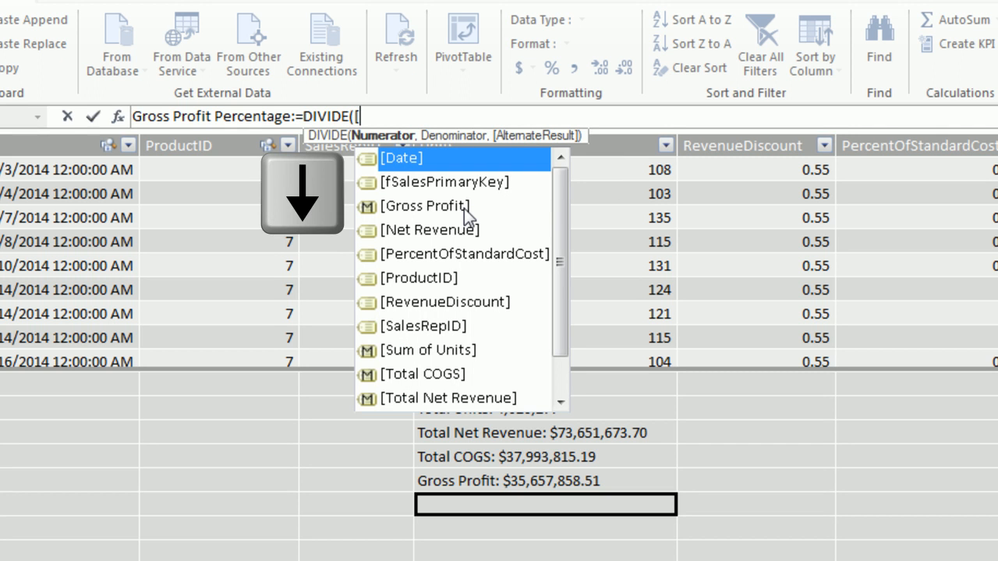
key(Tab)
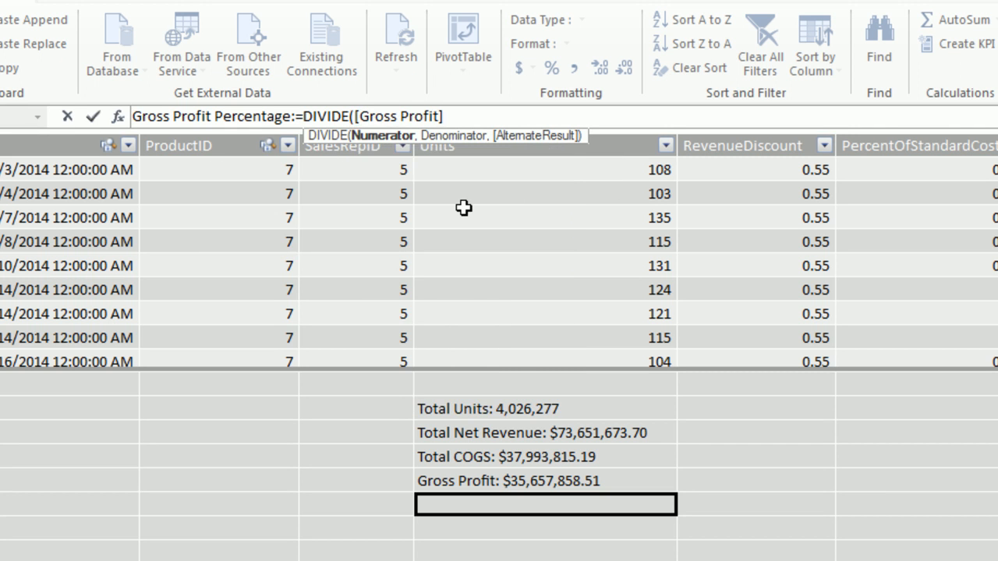
text(,)
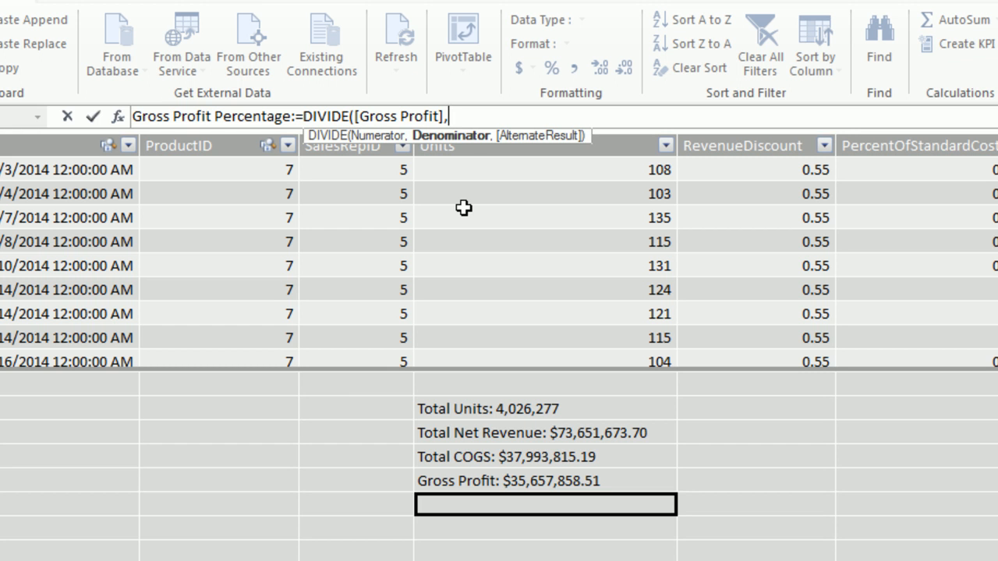
Step: Complete the DIVIDE formula with [Total Net Revenue] as the denominator and format Gross Profit Percentage as a percentage
text([)
key(Down)
key(Down)
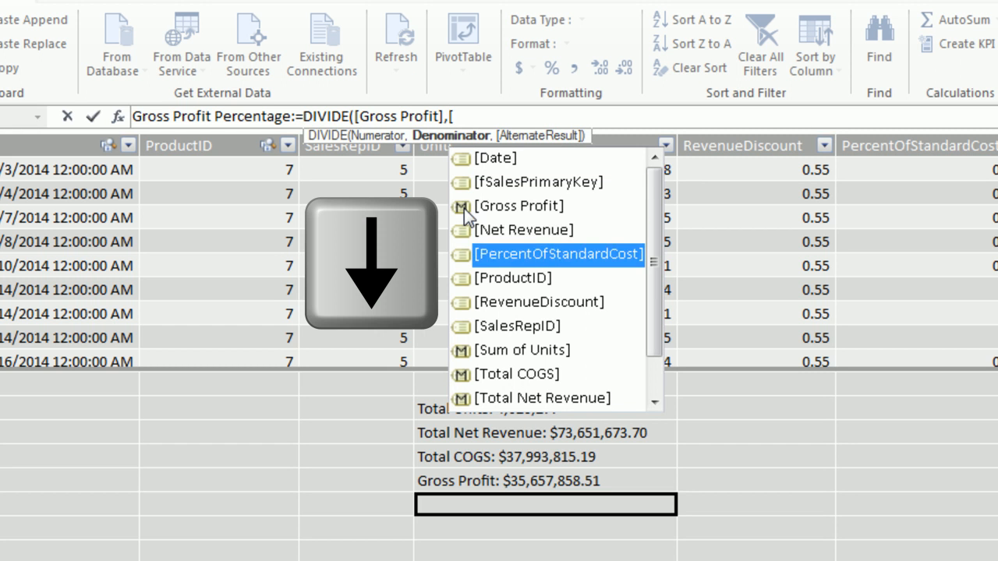
key(Down)
key(Down)
key(Up)
key(Up)
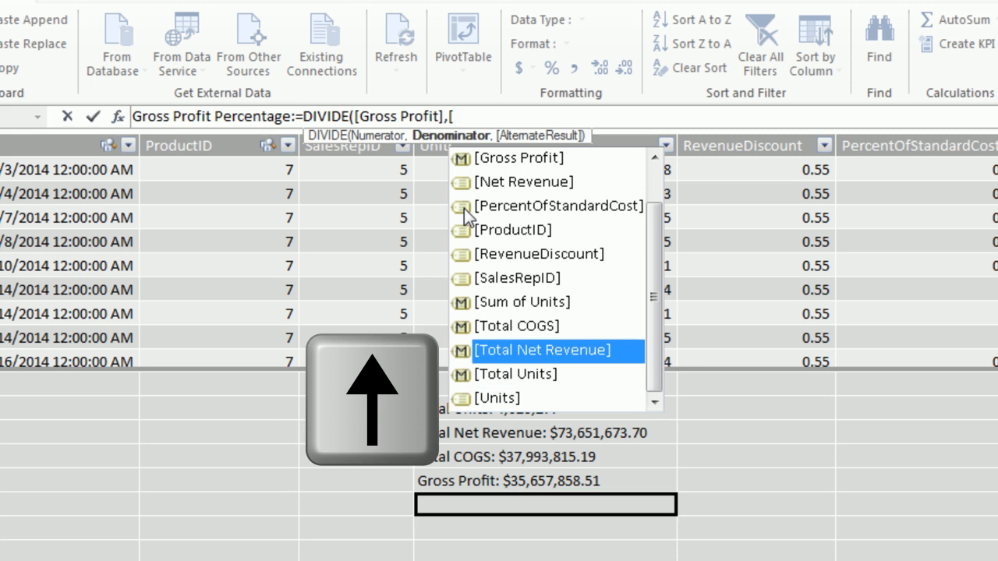
key(Tab)
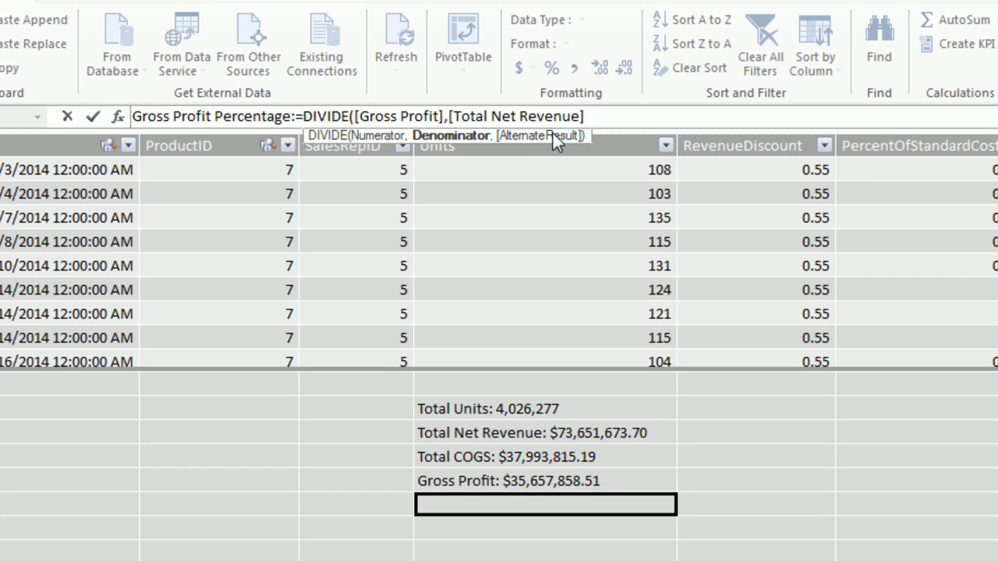
text())
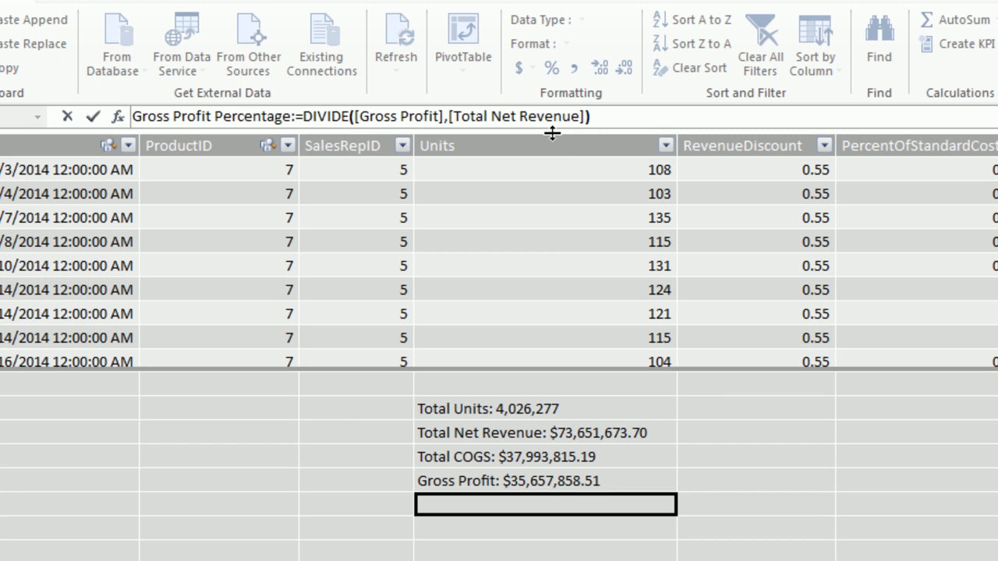
key(Return)
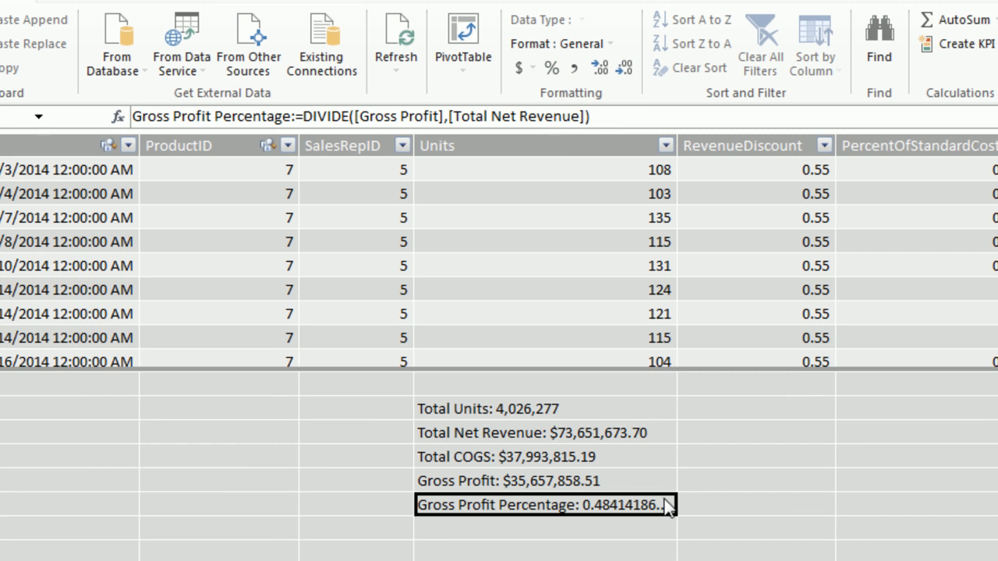
click(554, 68)
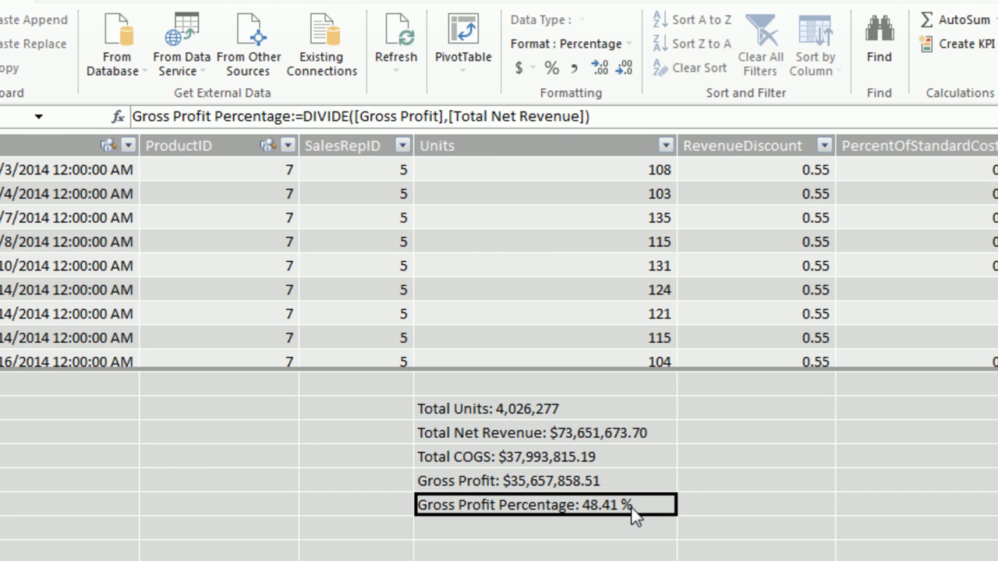
Step: Create a PivotTable from the data model on a new worksheet and rename the sheet PT5
click(464, 33)
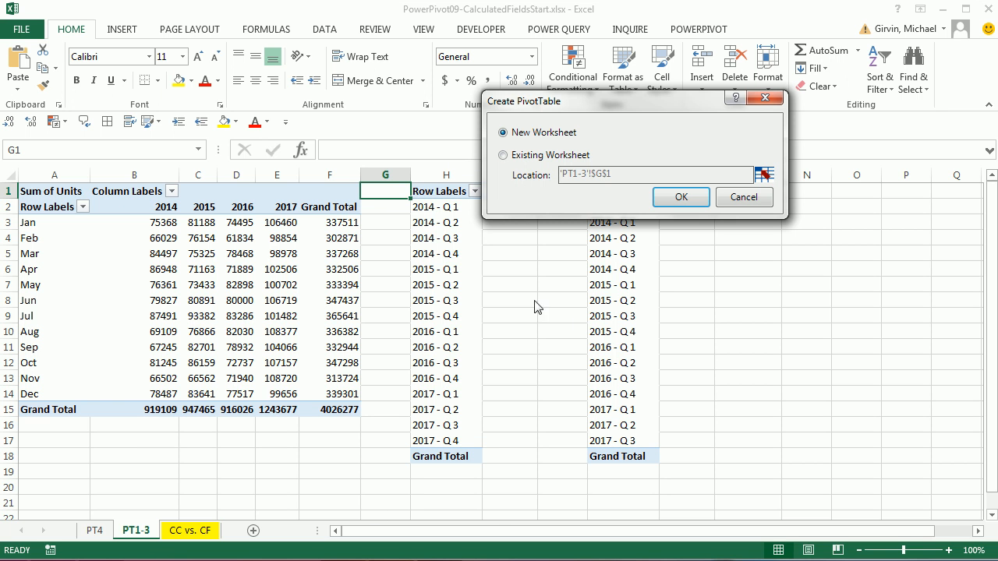
click(682, 197)
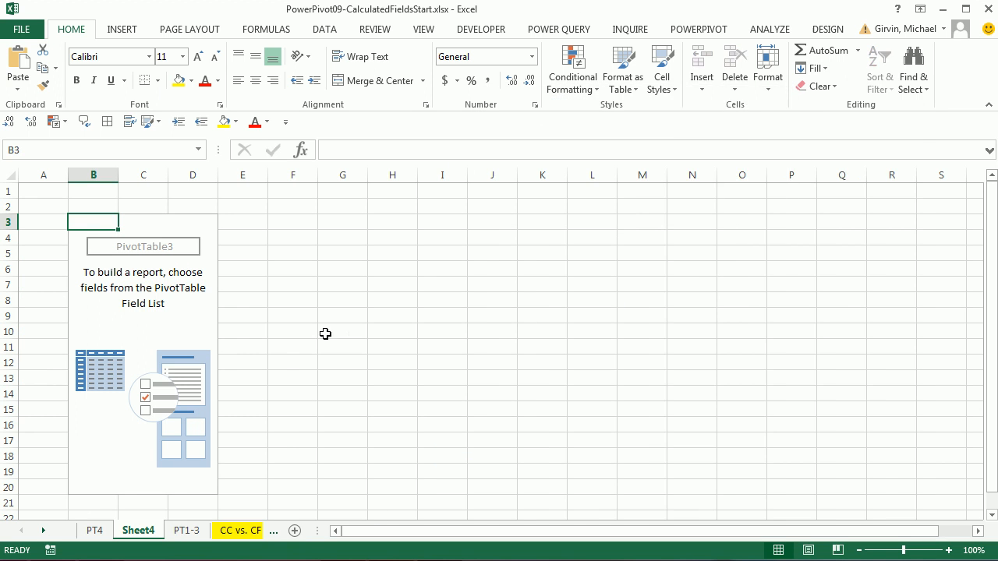
double_click(138, 532)
text(PT5)
key(Return)
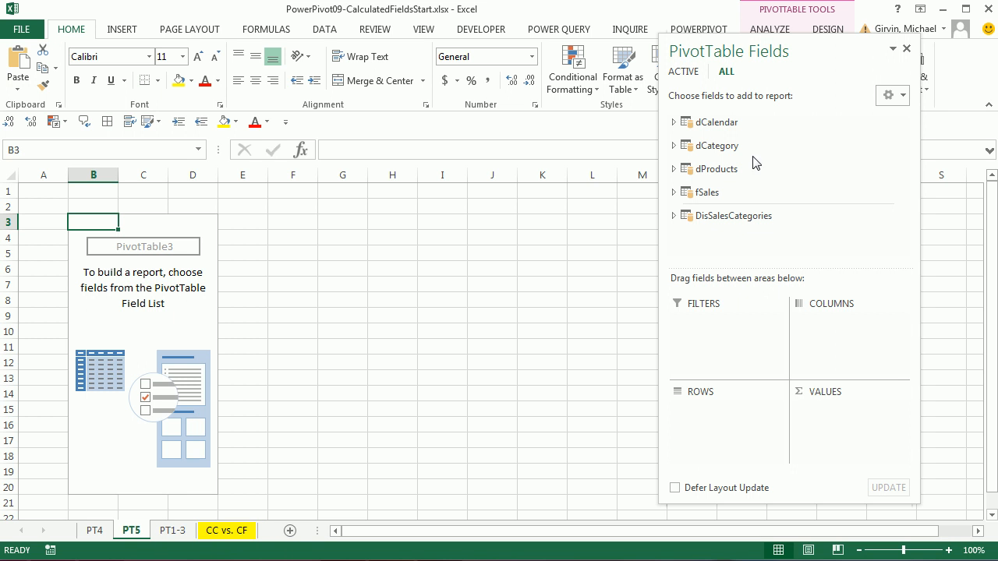
Step: Place dCalendar's Month field in the PivotTable rows and its Year field in the columns
drag(828, 54, 458, 34)
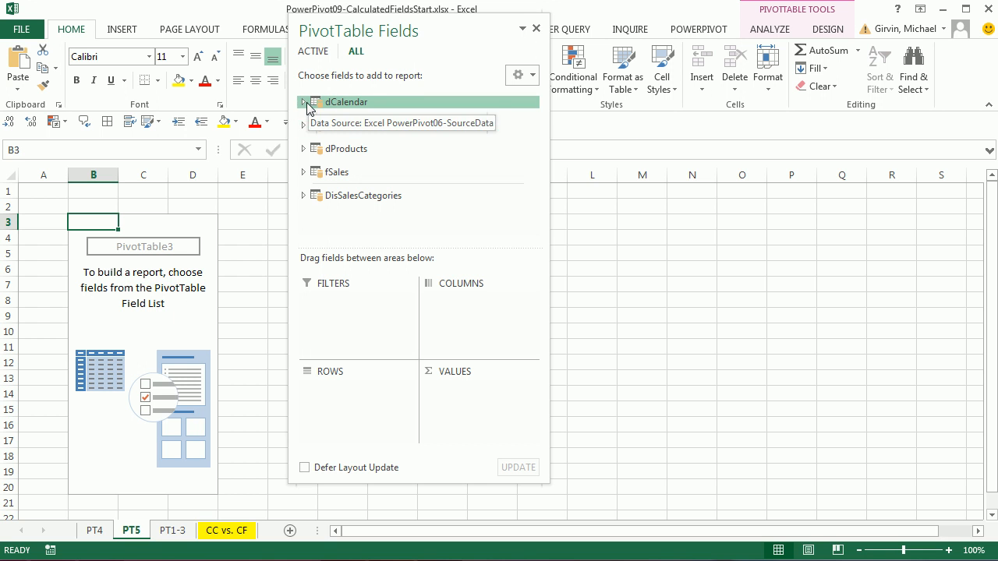
click(304, 103)
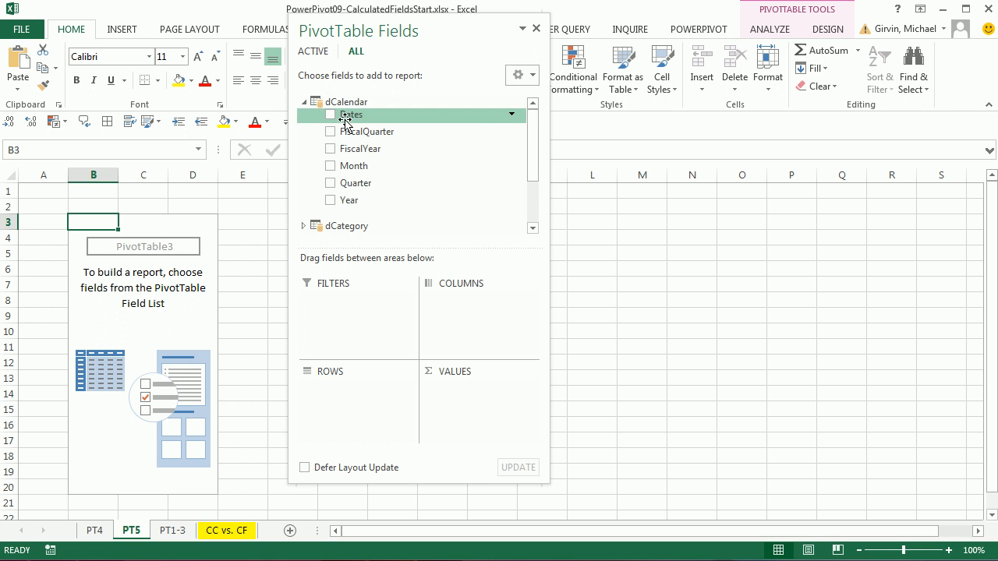
drag(343, 166, 341, 418)
drag(350, 204, 464, 297)
drag(470, 36, 612, 27)
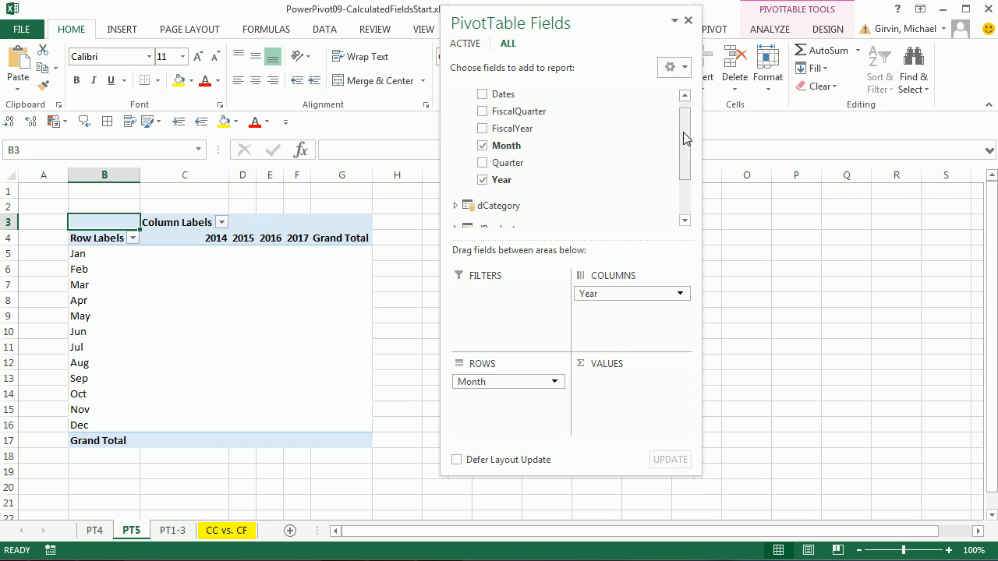
Step: Add the fSales calculated field Total Net Revenue to the PivotTable values and check the April 2015 cell's criteria
drag(682, 137, 680, 216)
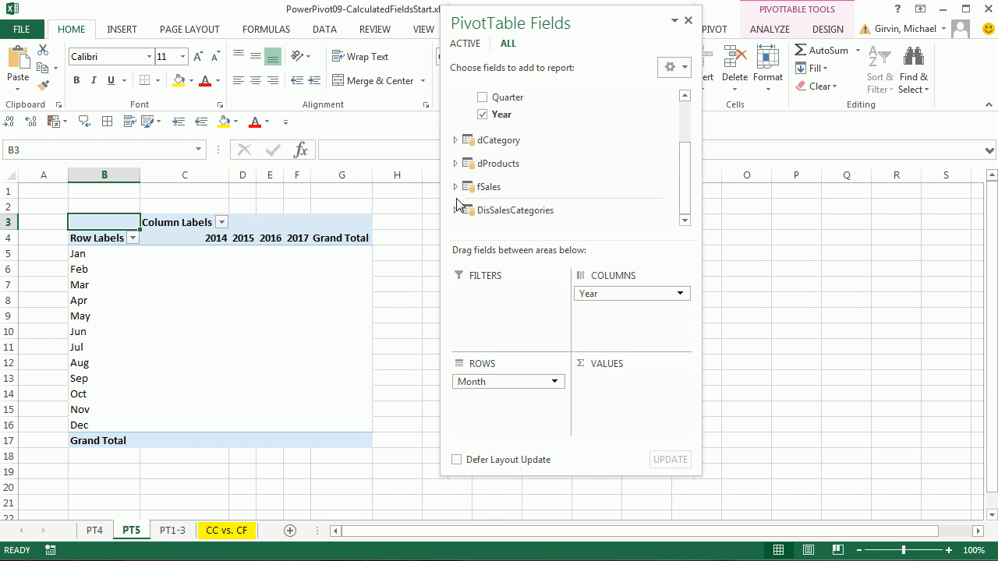
click(457, 188)
scroll(523, 175, down, 4)
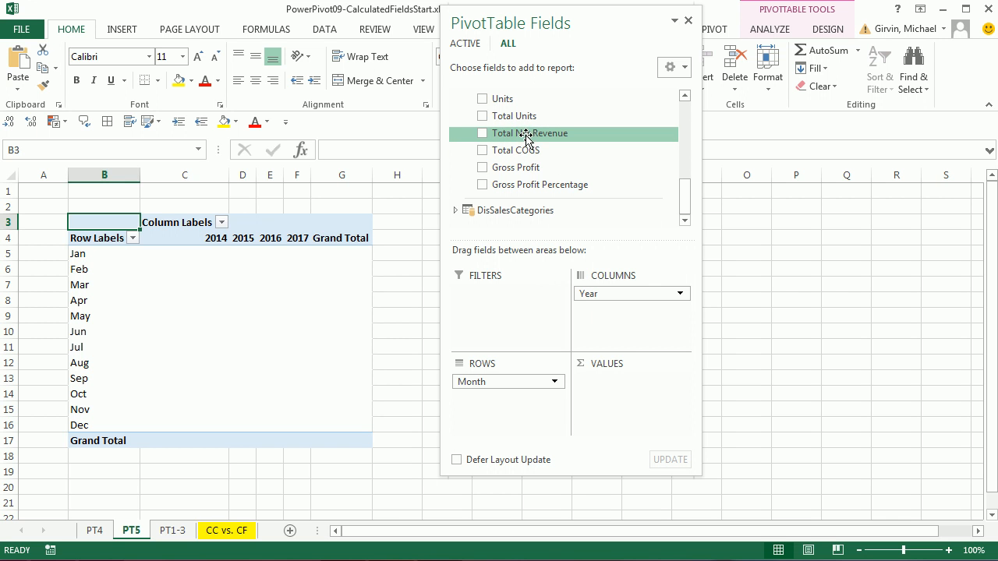
drag(509, 135, 617, 393)
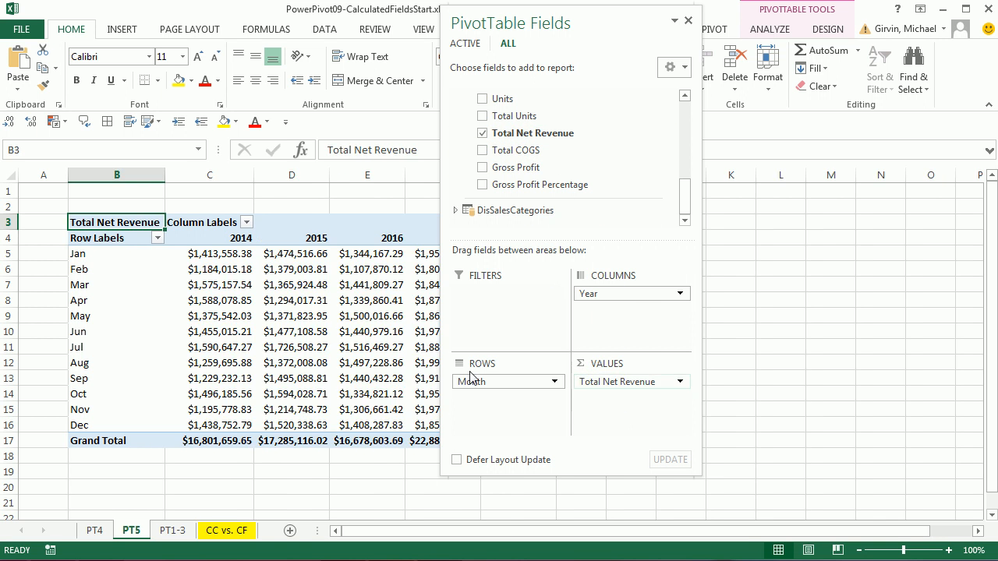
click(277, 302)
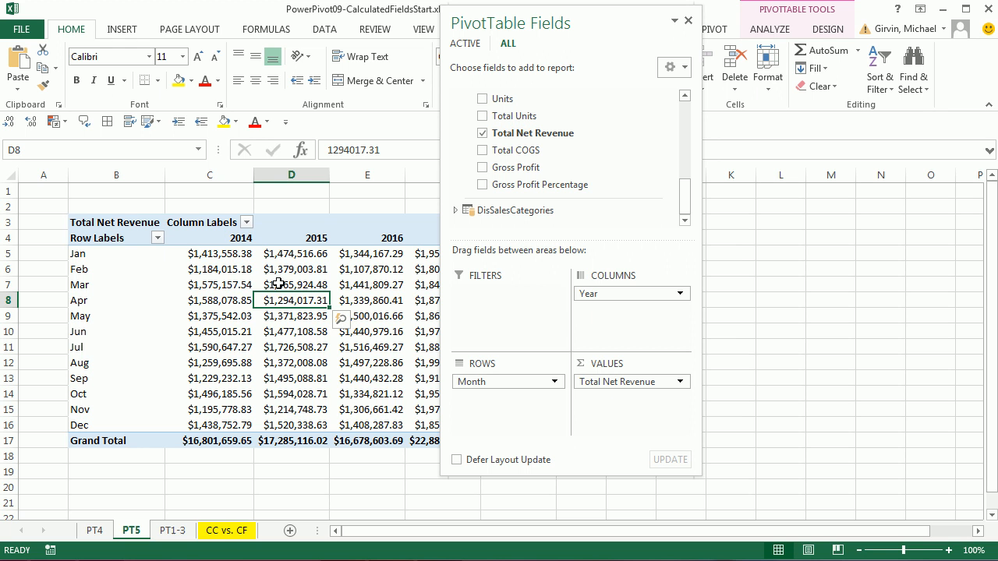
mouse_move(291, 301)
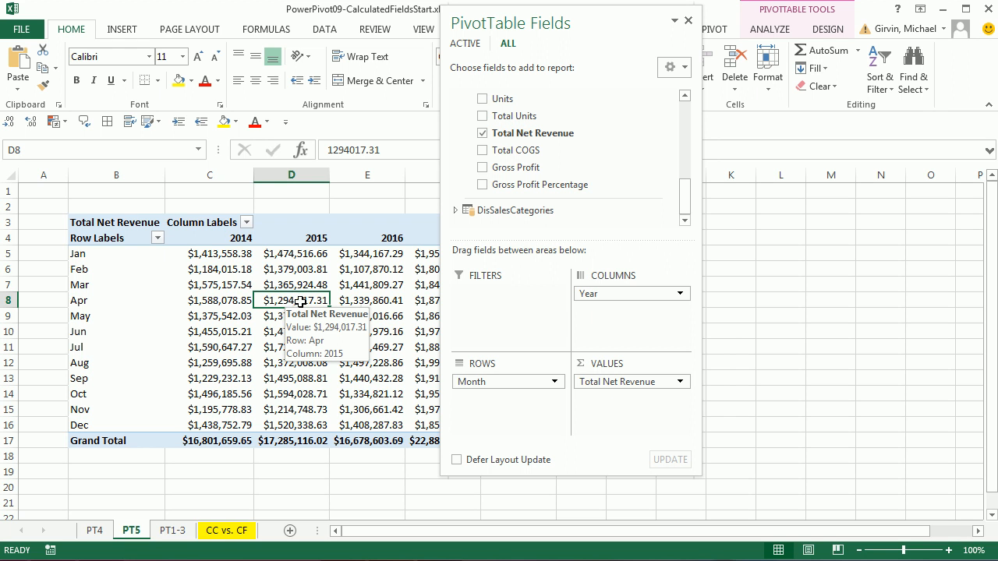
click(365, 382)
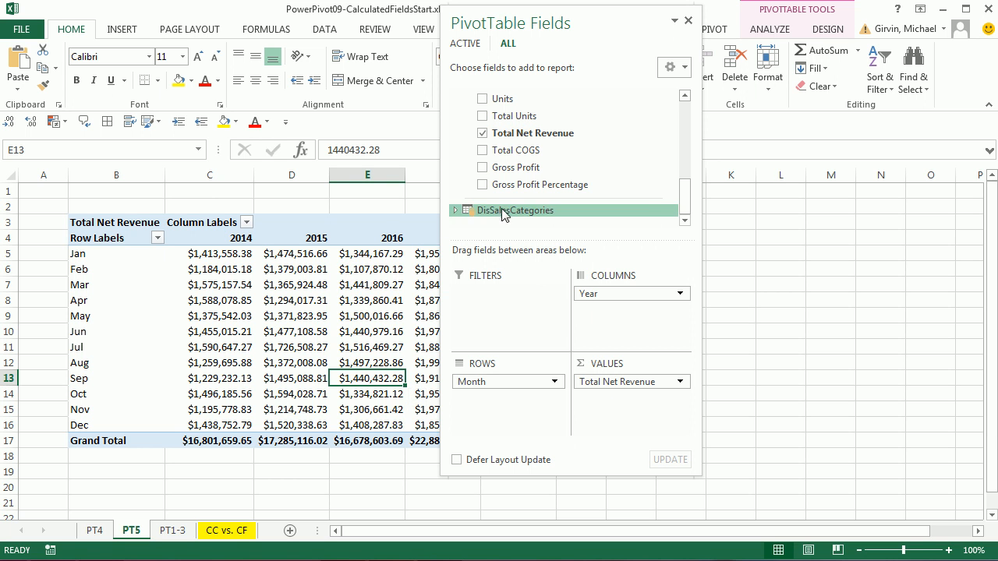
Step: Add the calculated fields Total COGS, Gross Profit and Gross Profit Percentage to the PivotTable values
drag(502, 153, 593, 394)
click(482, 169)
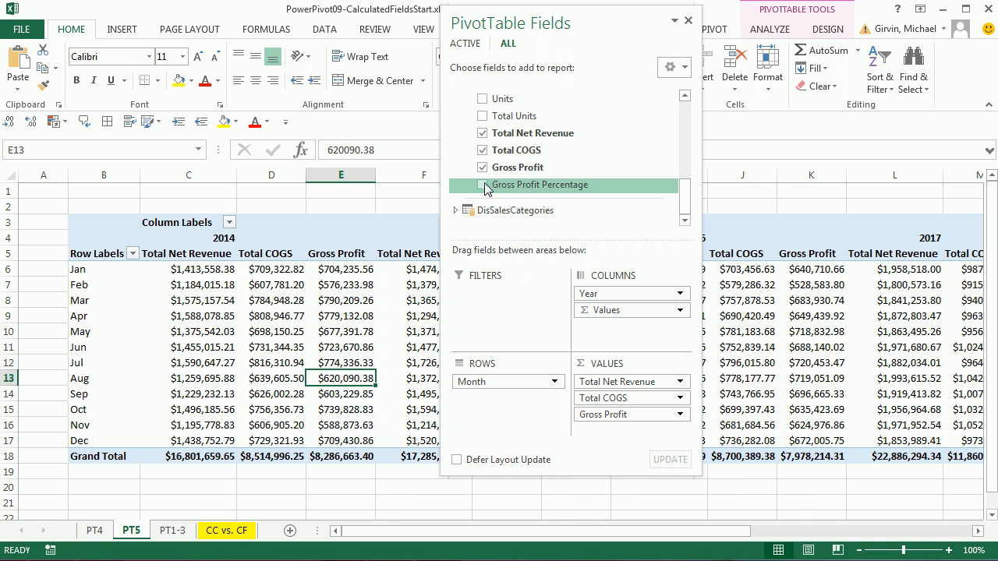
click(482, 185)
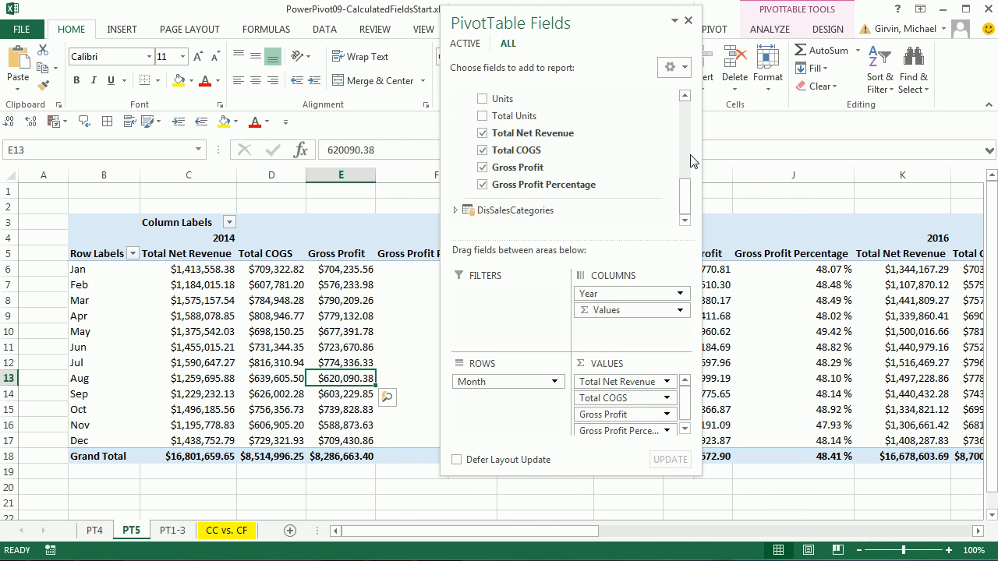
Step: Move the Values placeholder from the columns to the rows below Month, and clear the field list off the report
drag(620, 30, 730, 50)
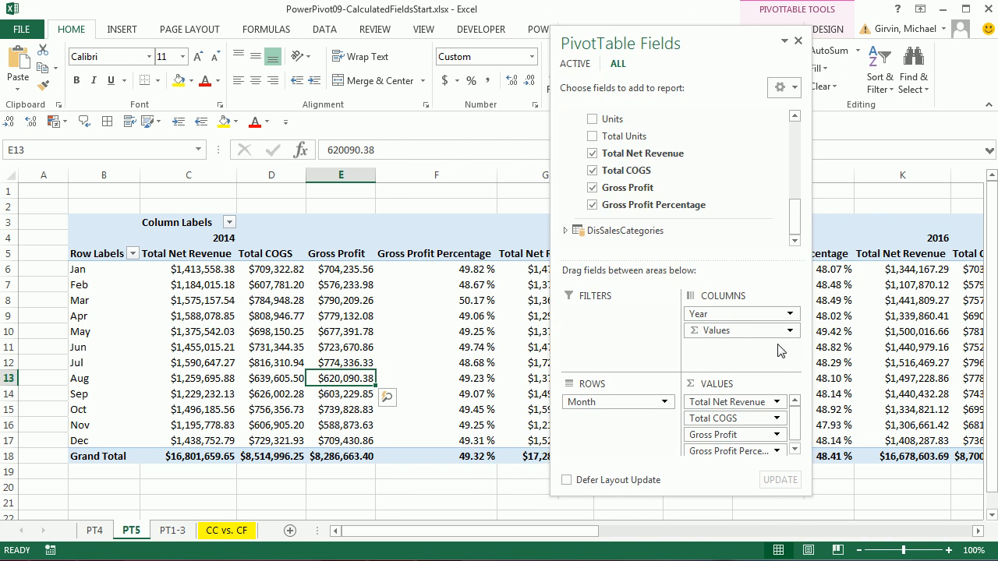
drag(712, 335, 590, 419)
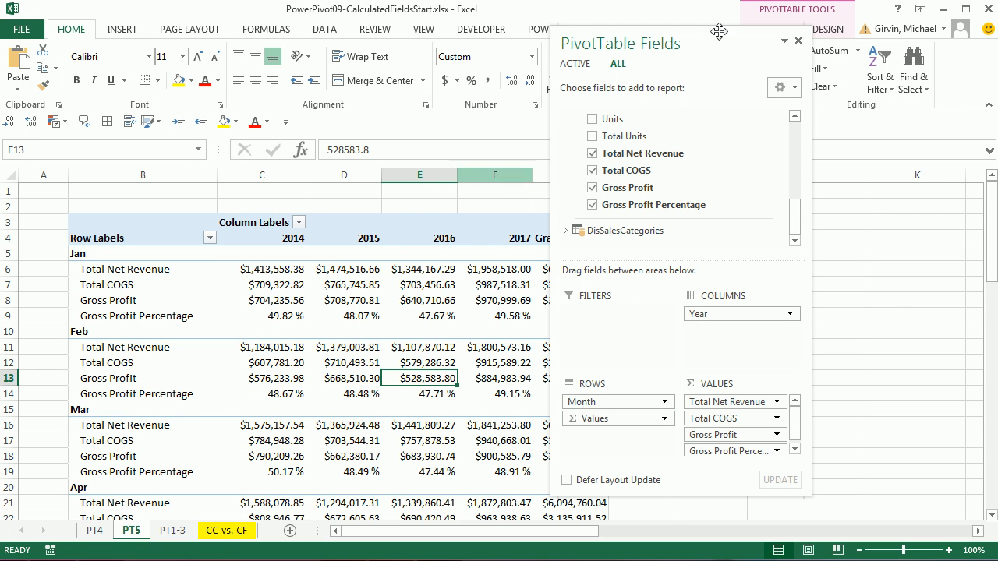
double_click(699, 46)
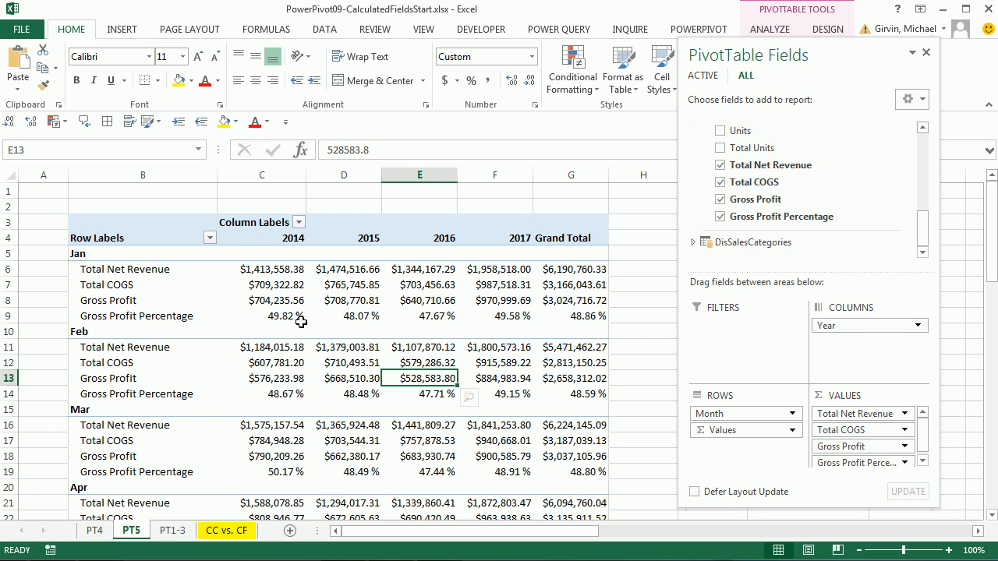
Step: Check the January and 2015 criteria behind the January 2015 Gross Profit Percentage cell
click(355, 317)
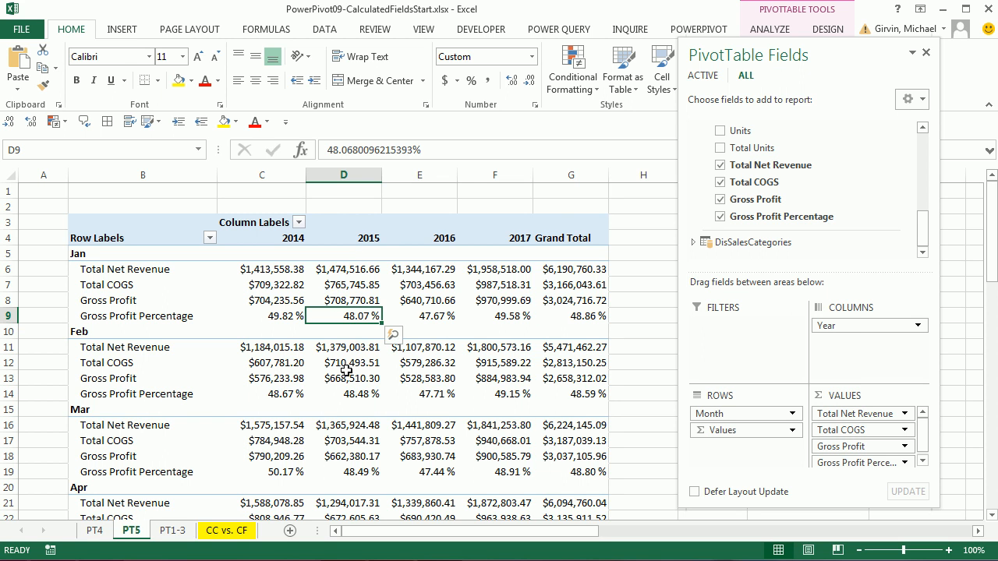
click(368, 238)
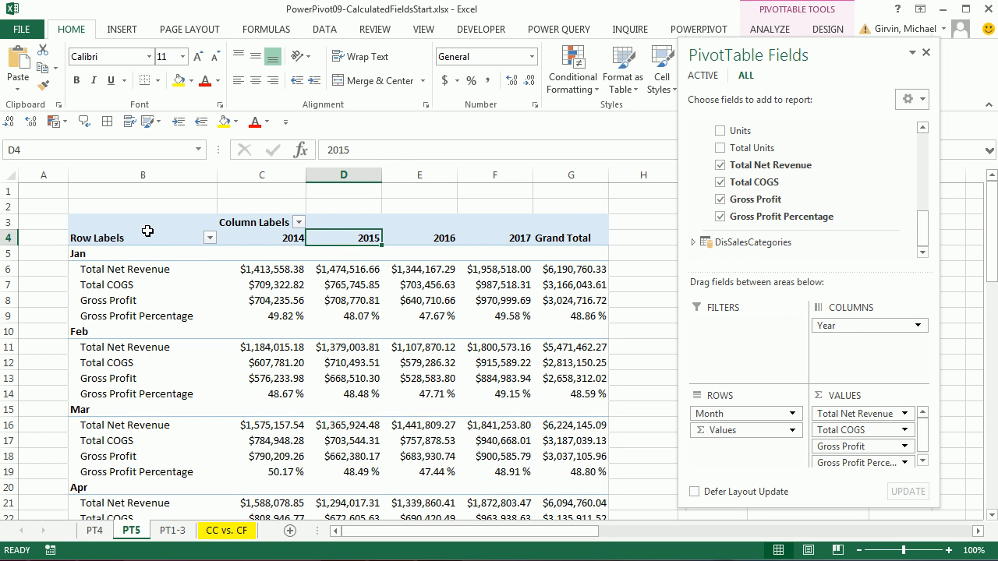
click(93, 257)
click(356, 316)
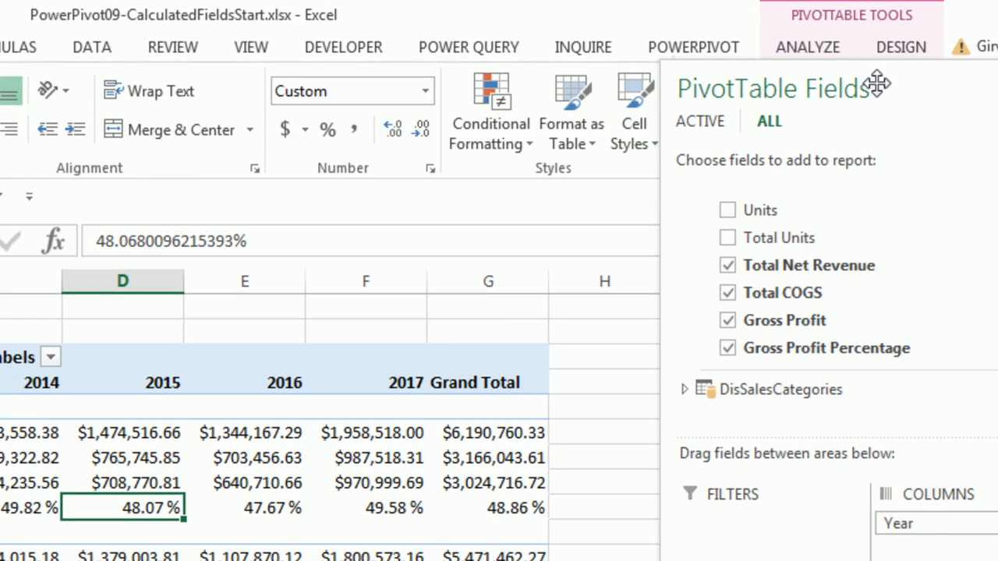
Step: Insert slicers for the dProducts fields Color and ProductName, choosing them from all data model tables
drag(816, 51, 841, 69)
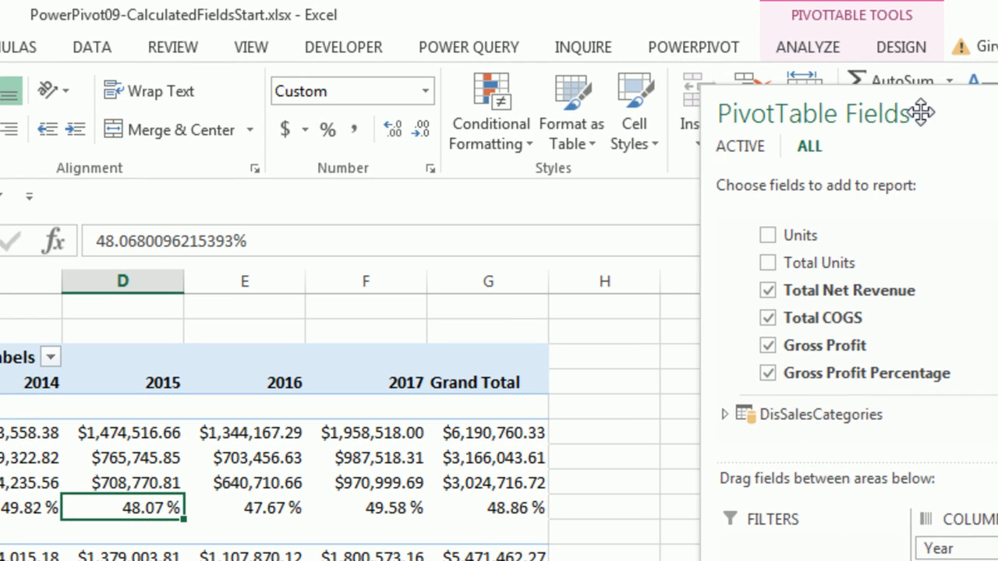
click(823, 48)
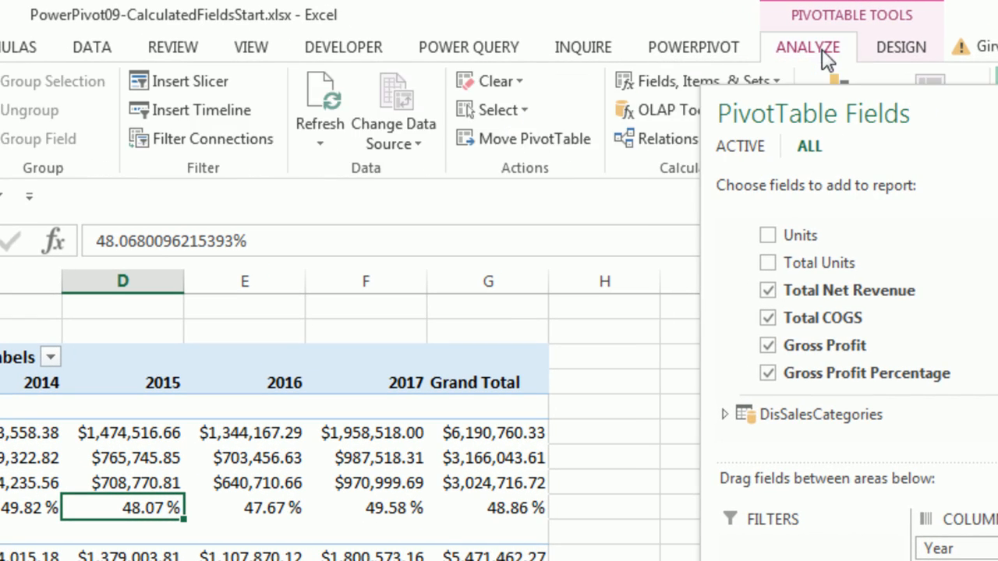
click(148, 76)
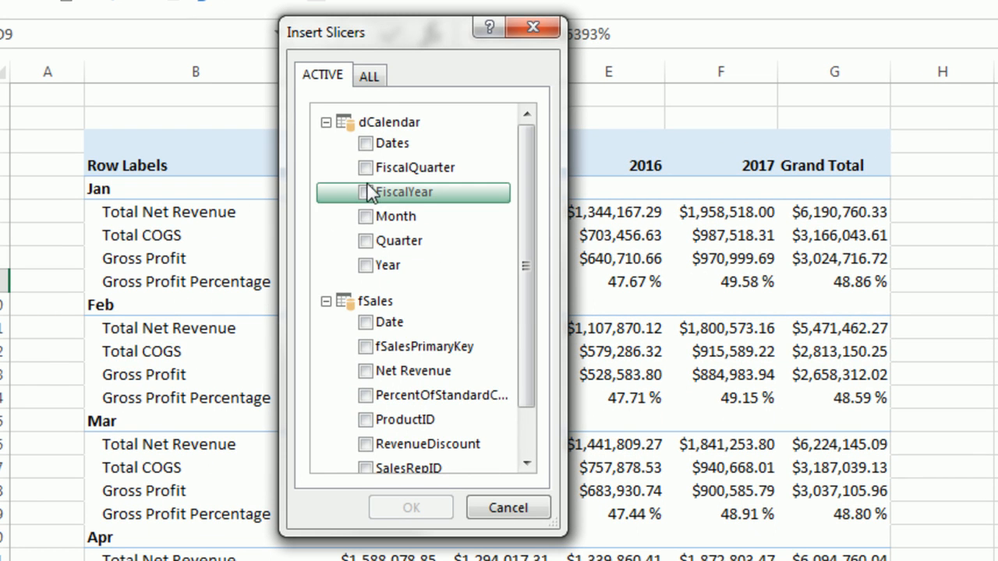
click(371, 77)
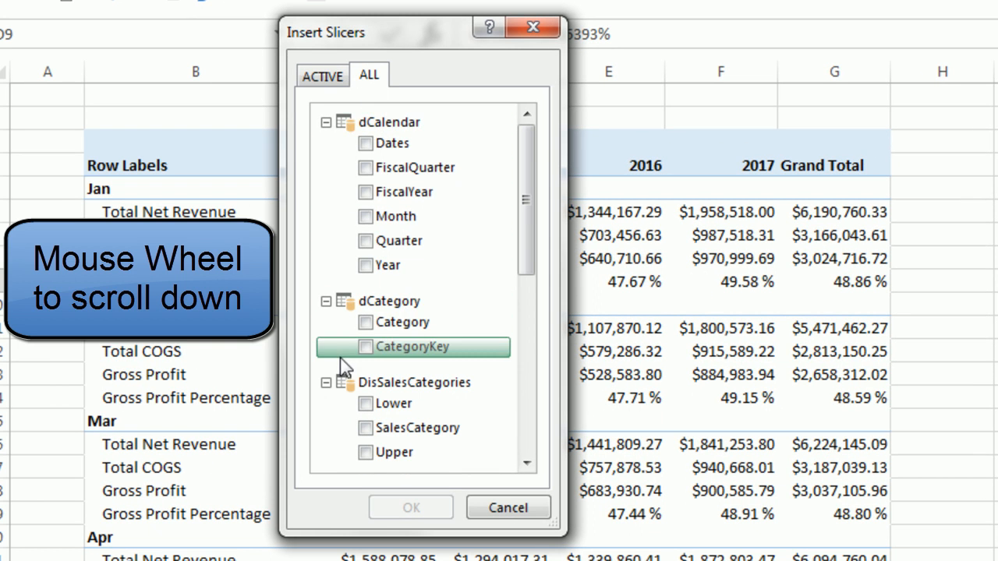
scroll(343, 367, down, 4)
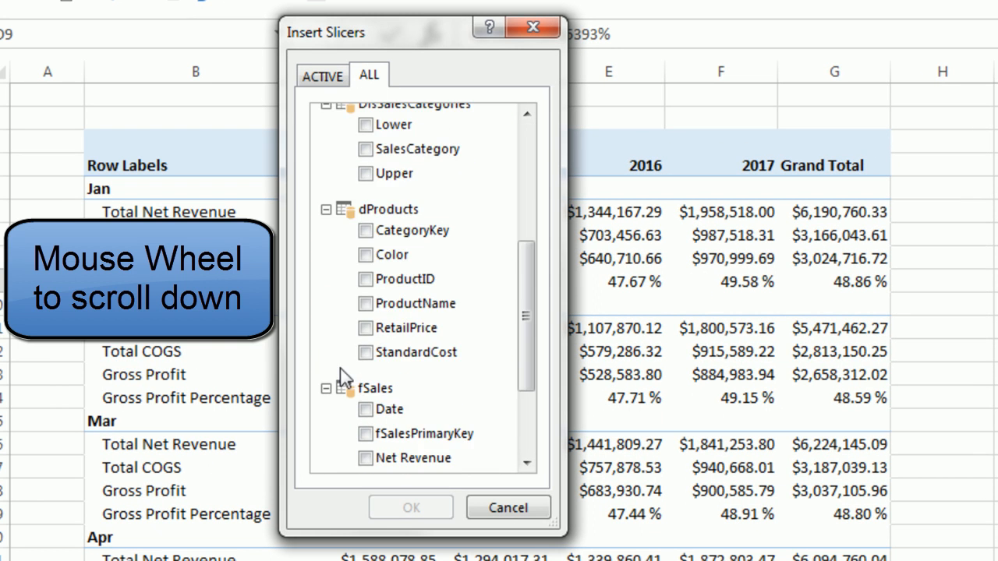
click(367, 258)
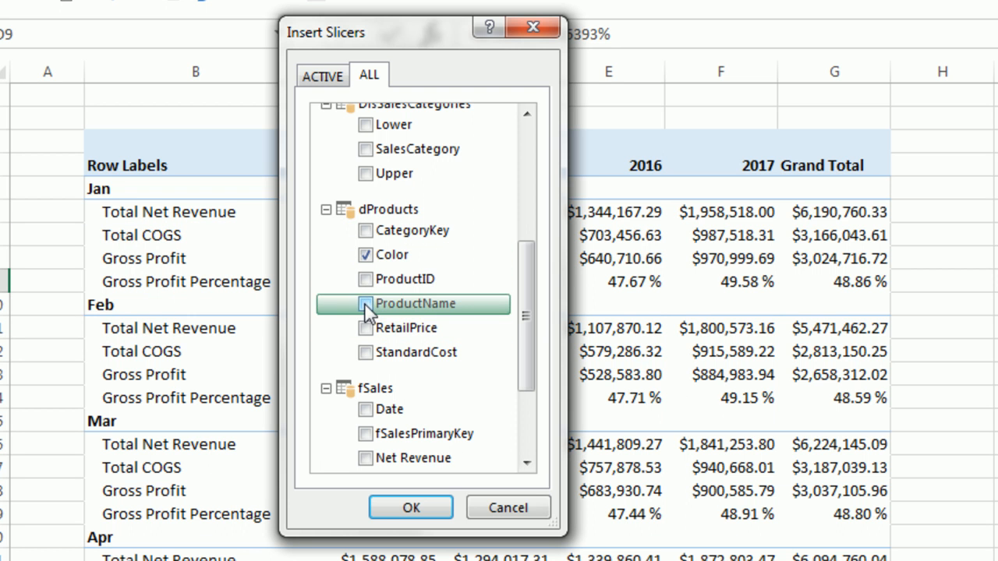
click(411, 508)
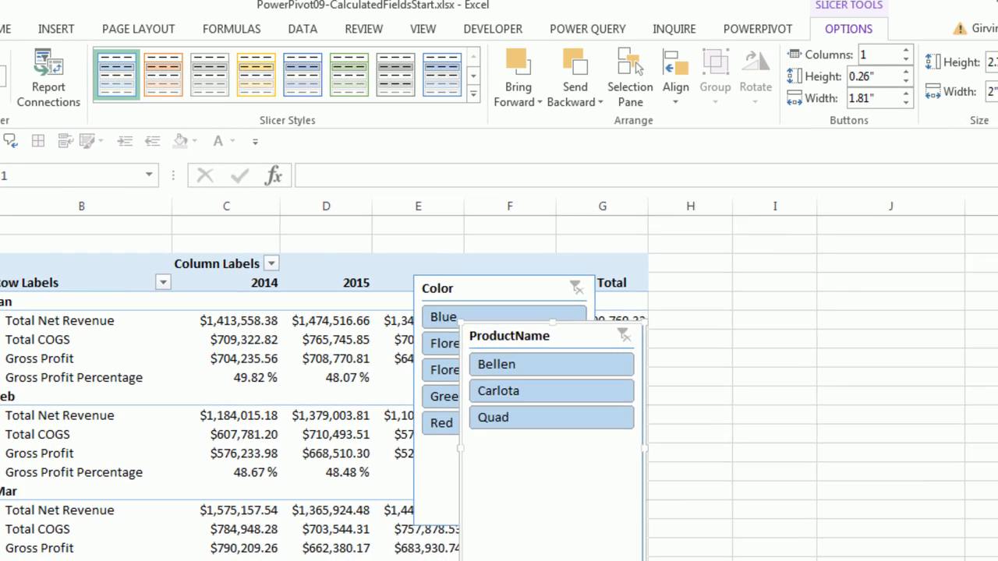
Step: Place the Color slicer beside the Grand Total column, shrink it to about 1.87" by 1.34" and give it the light gray style
scroll(499, 359, right, 2)
drag(328, 211, 615, 196)
drag(597, 516, 536, 436)
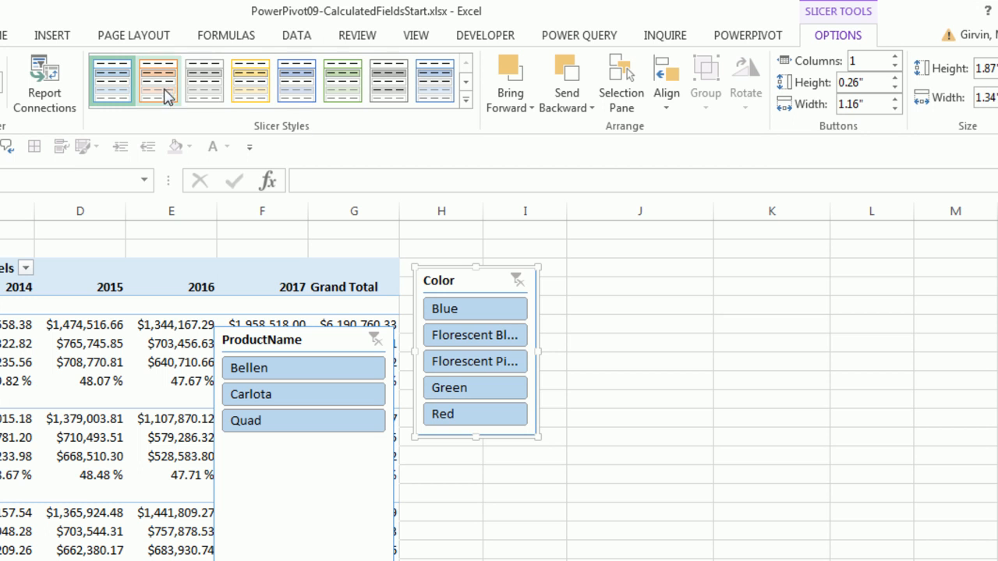
click(196, 84)
Step: Place the ProductName slicer beside the Color slicer, shrink it to about 1.5" by 1.56" and give it the light green style
drag(302, 340, 519, 392)
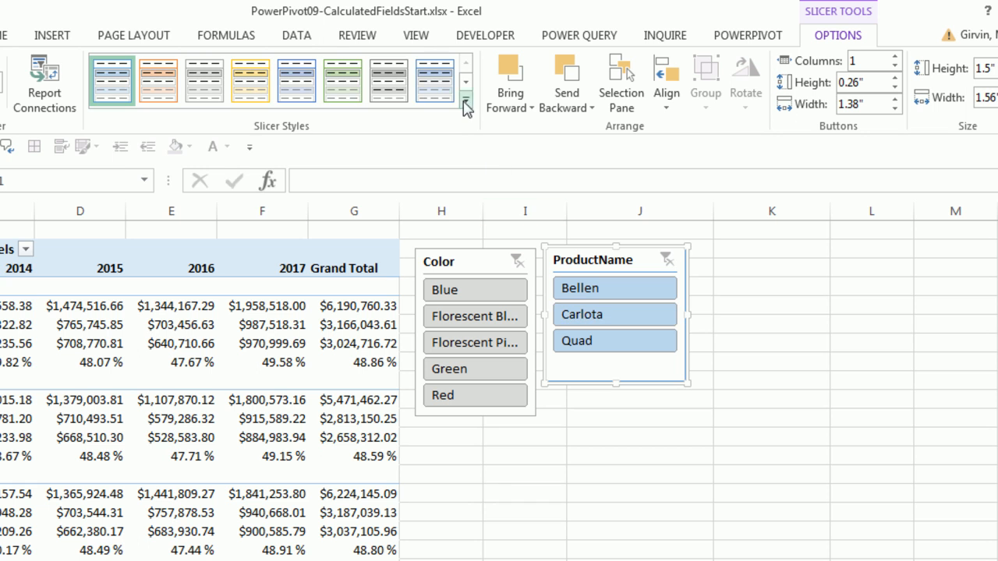
click(466, 100)
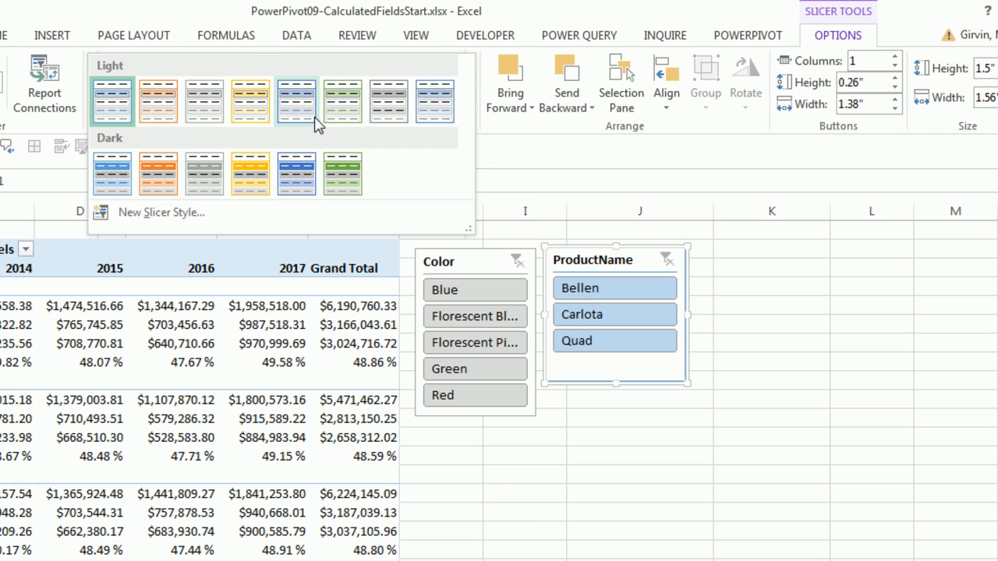
click(340, 117)
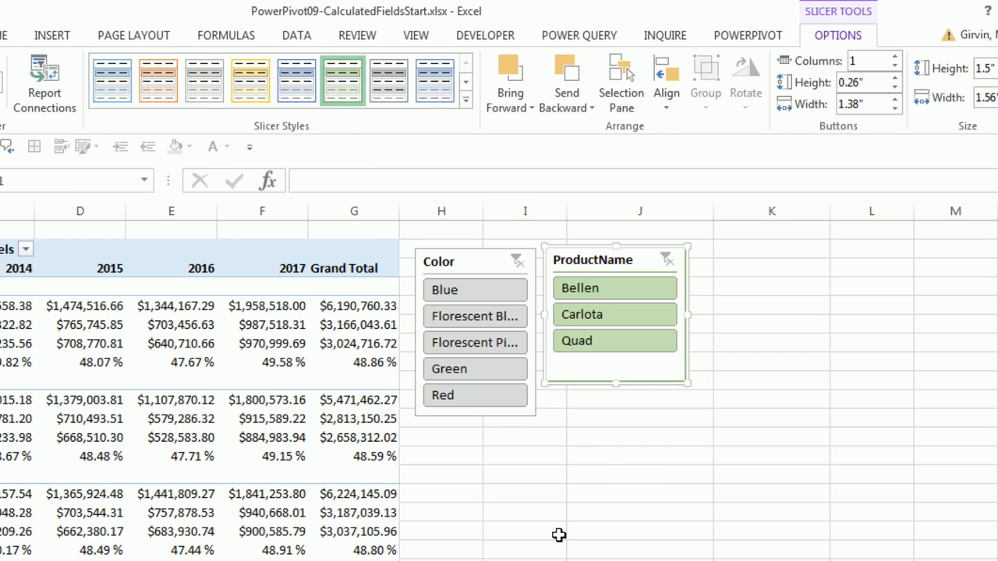
Step: Try the slicer filters Bellen and Blue, leaving the PivotTable filtered to product Carlota and color Florescent Pink
scroll(499, 382, left, 3)
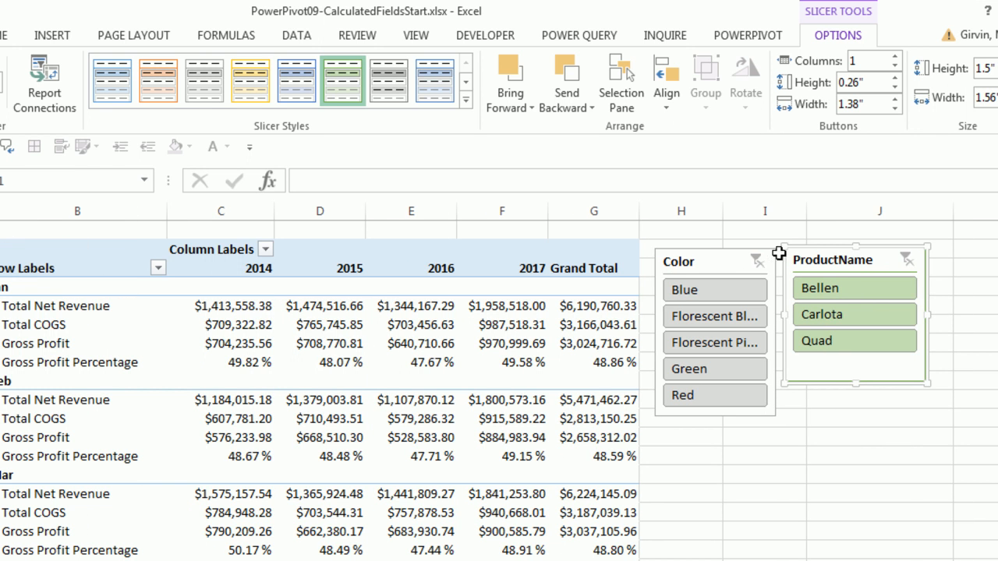
click(823, 289)
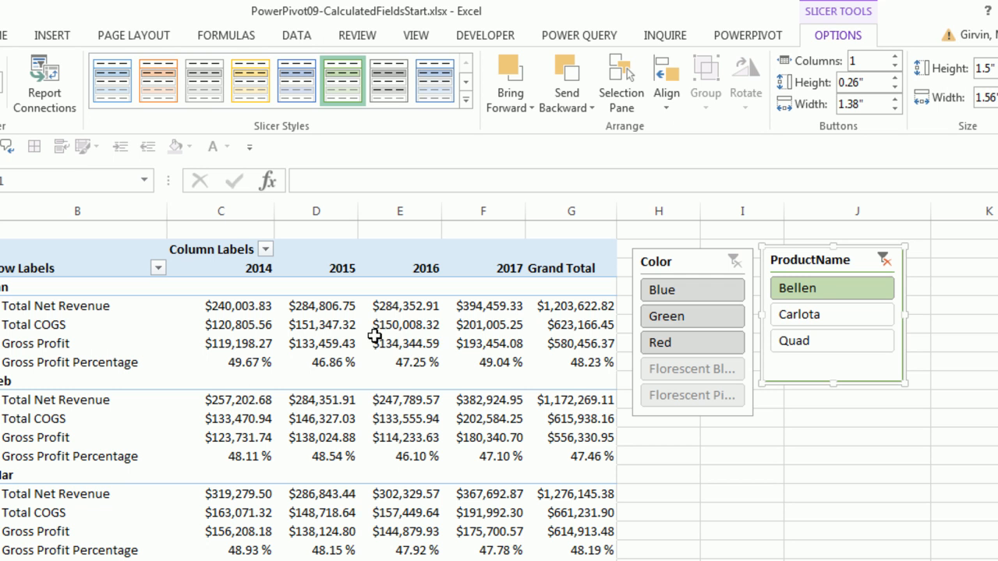
click(794, 316)
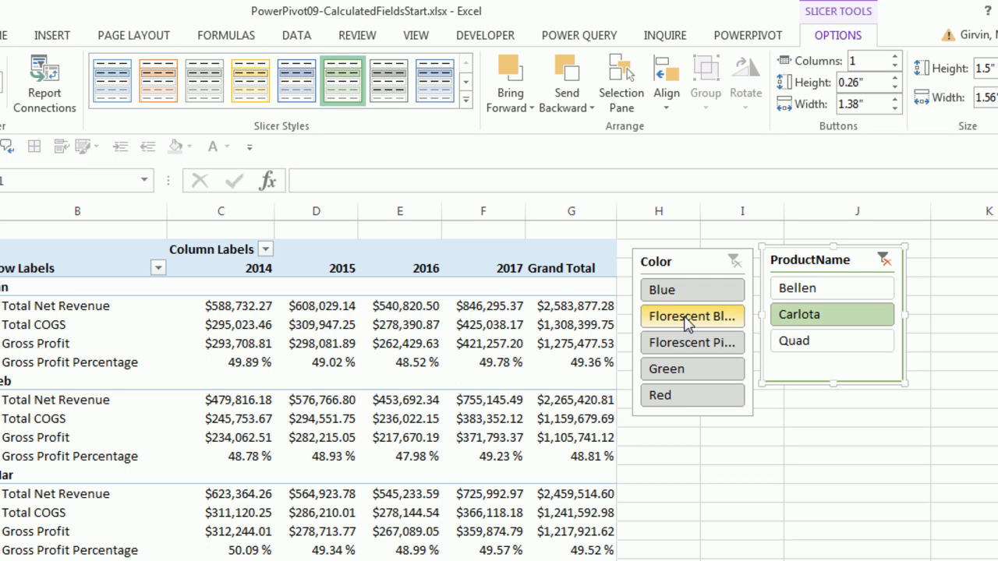
click(662, 291)
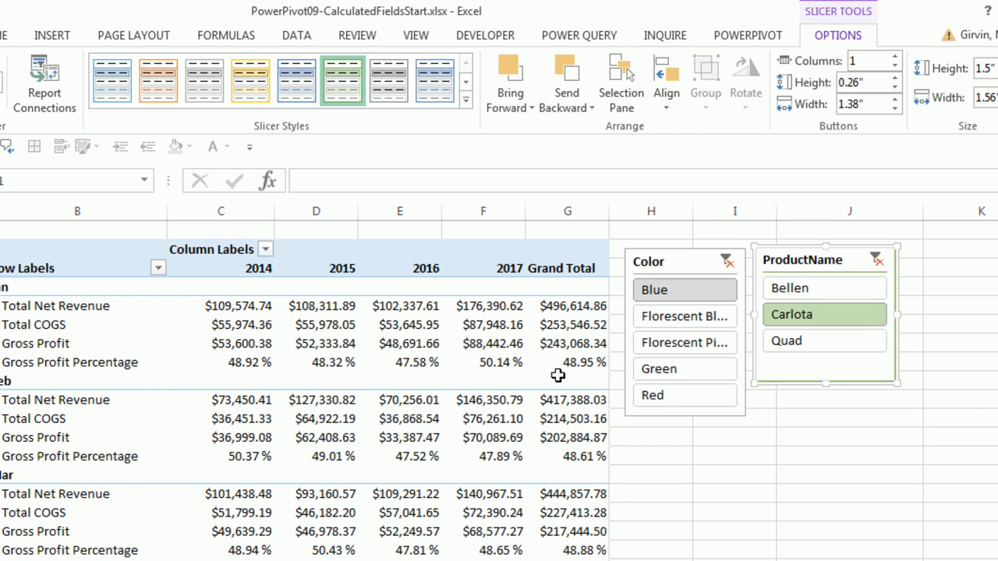
click(697, 349)
click(696, 349)
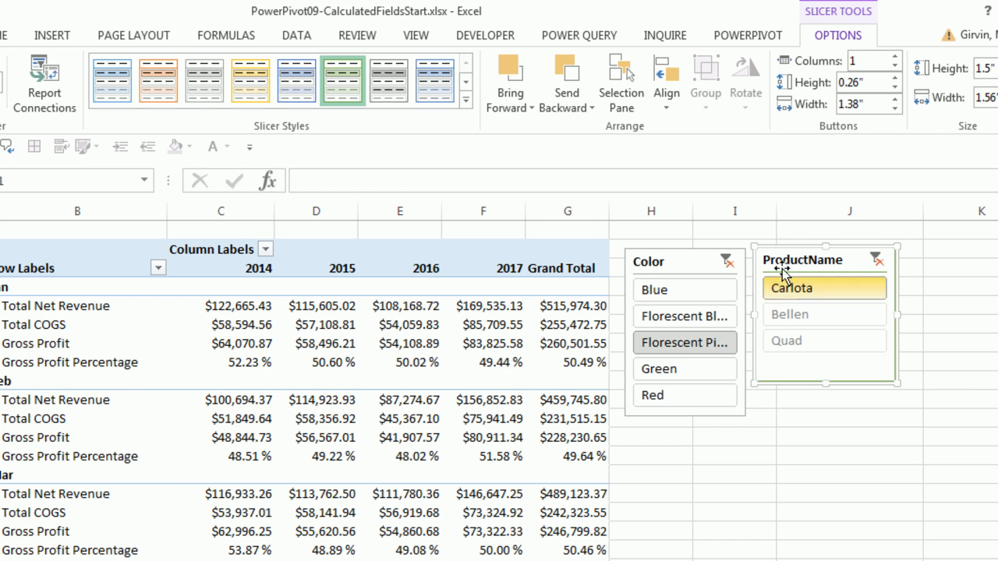
Step: Make room beside the Color slicer, widen it to about 1.77" to fit its labels, and inspect the January 2014 Gross Profit Percentage
drag(789, 258, 830, 258)
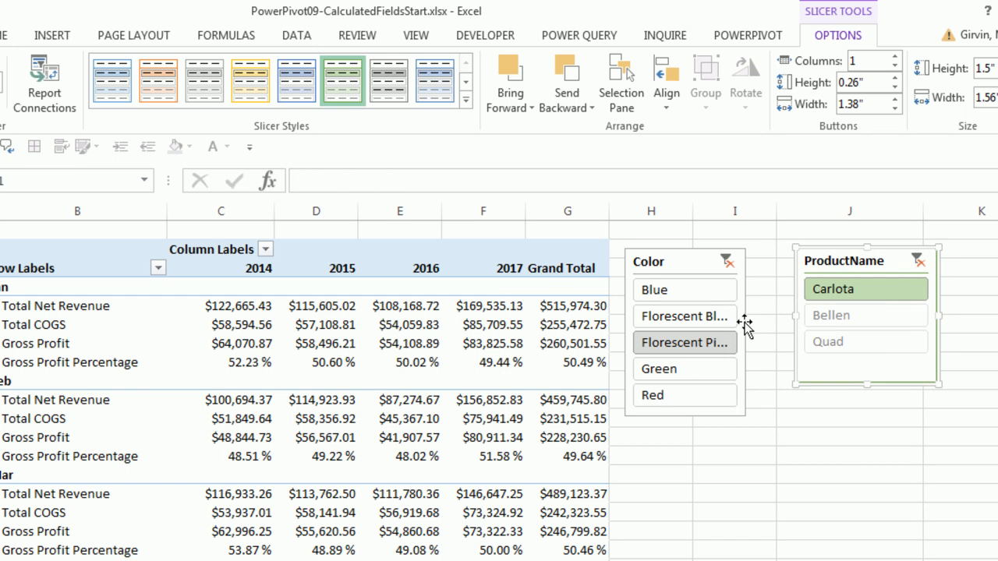
drag(746, 326, 784, 334)
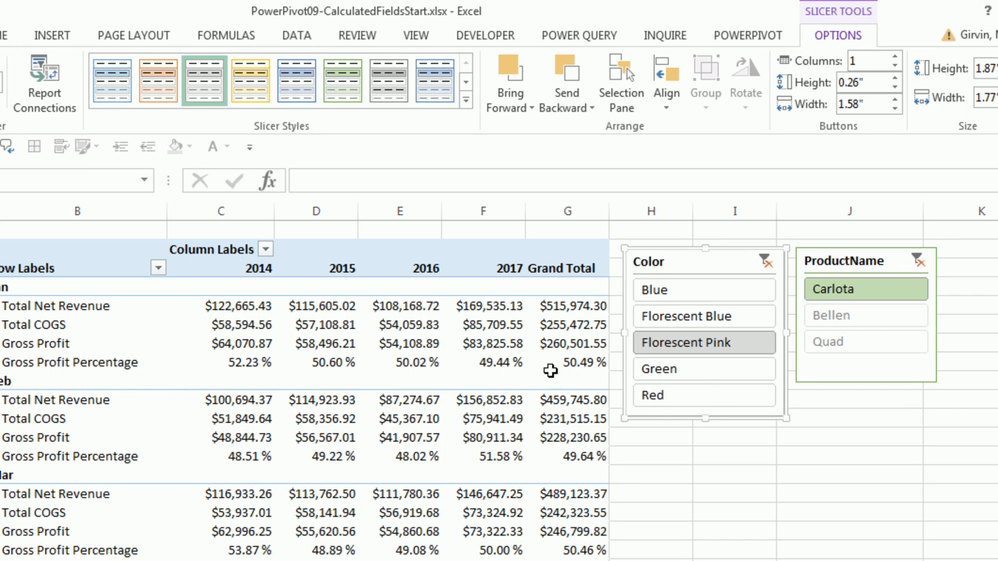
mouse_move(545, 369)
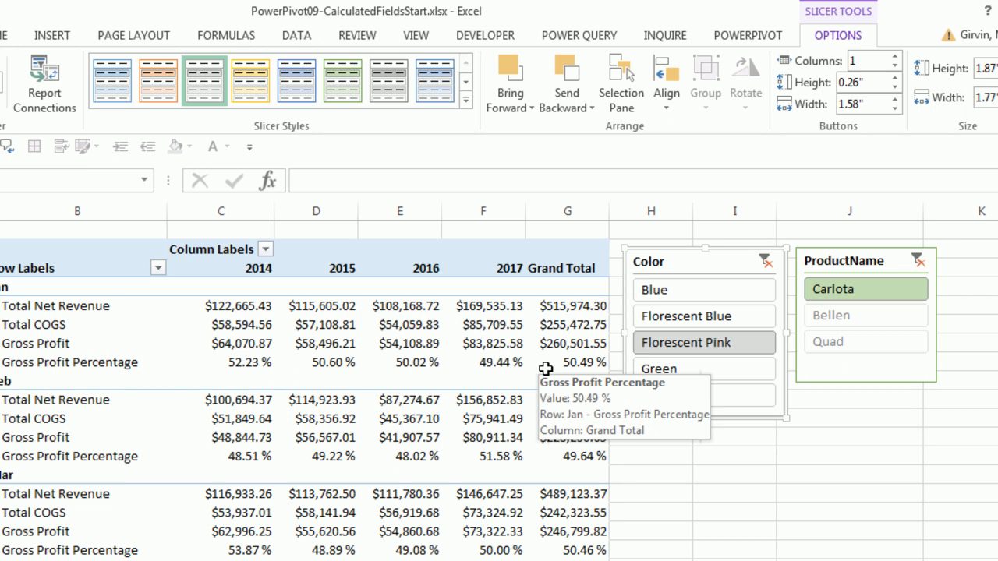
click(257, 360)
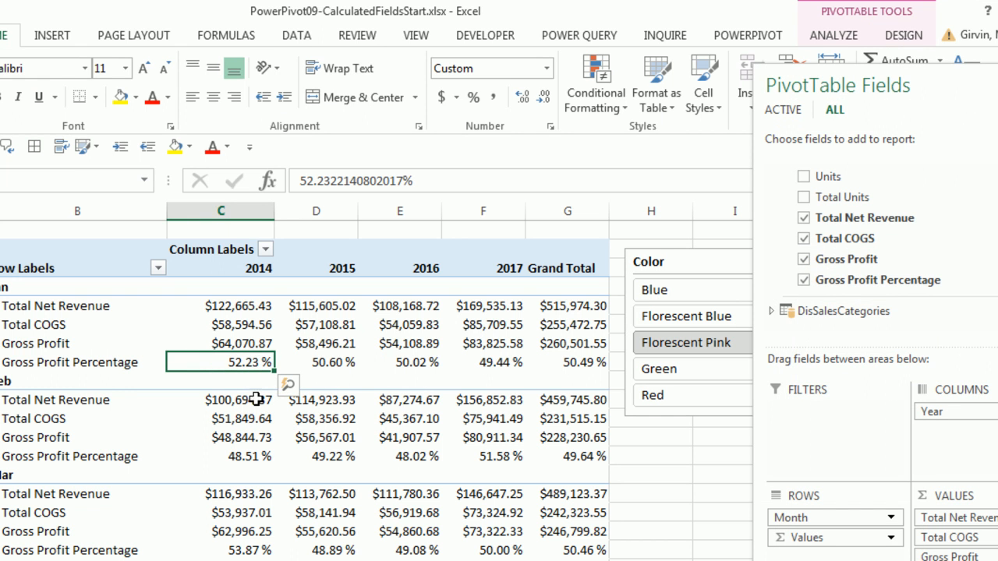
drag(904, 88, 883, 469)
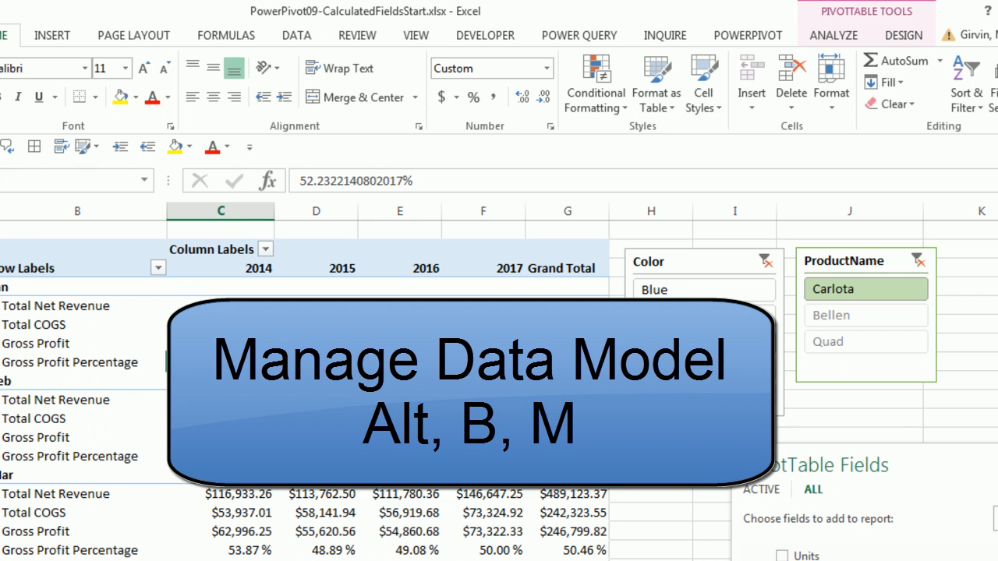
Step: Open the data model in Diagram View and enlarge the dProducts and fSales tables to show all their fields
key(alt+b)
key(m)
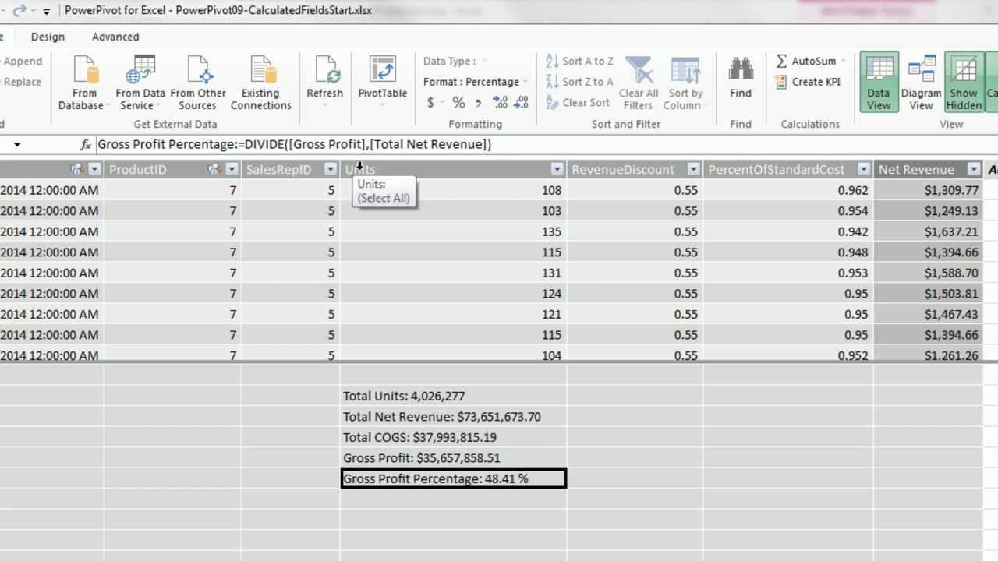
click(921, 102)
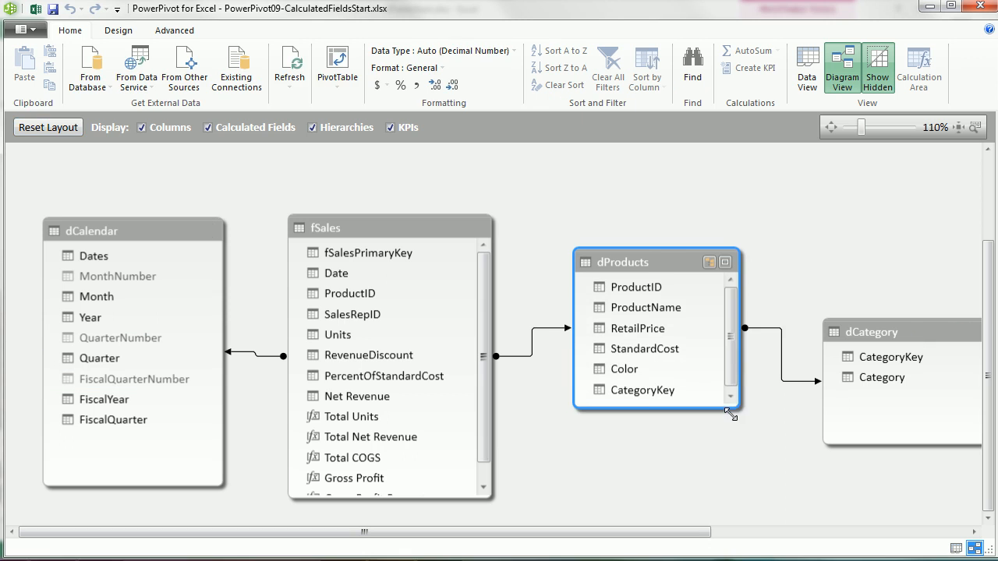
drag(731, 416, 730, 439)
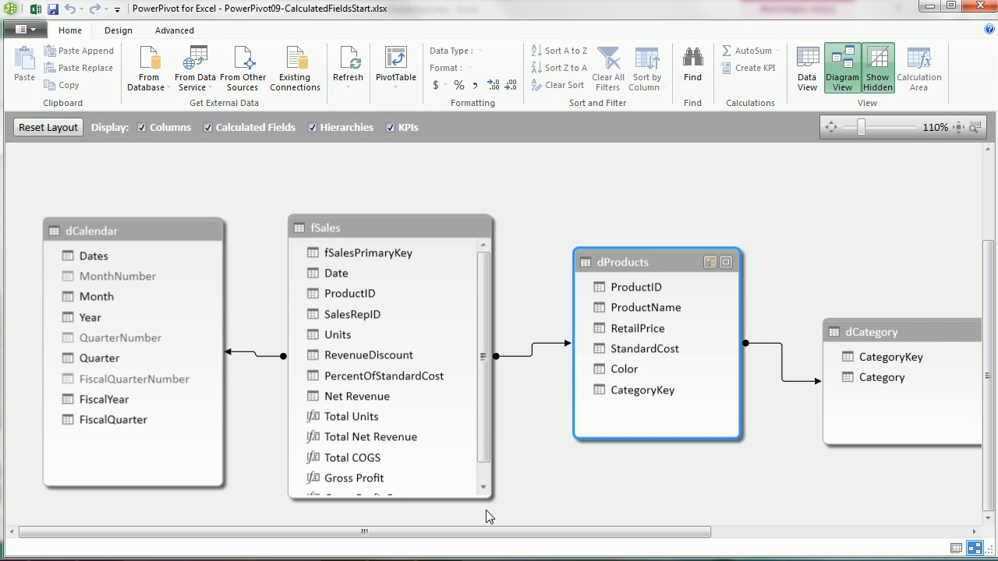
drag(485, 498, 511, 496)
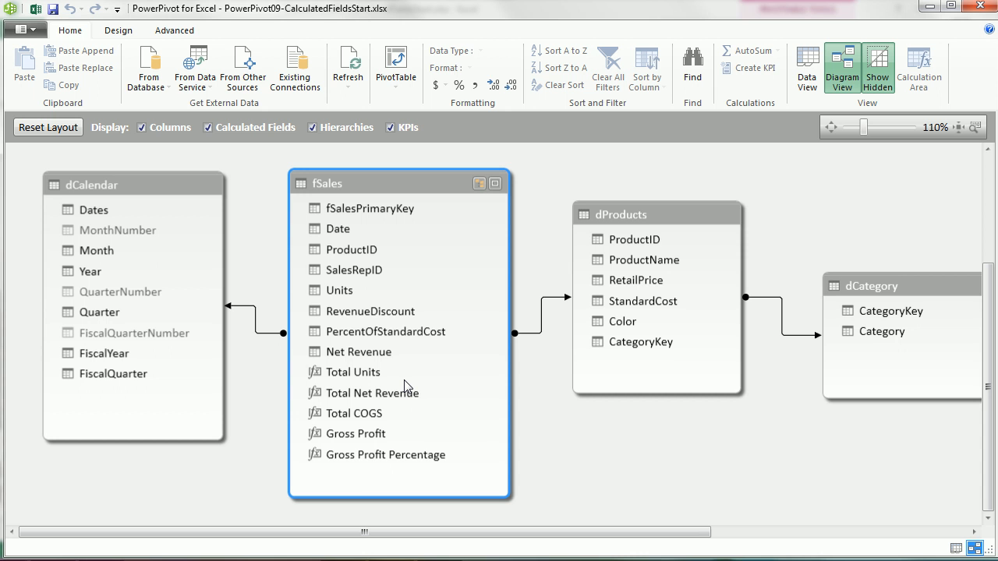
Step: Return the data model to Data View and select an empty calculation-area cell in fSales' Units column, below Gross Profit Percentage
click(812, 74)
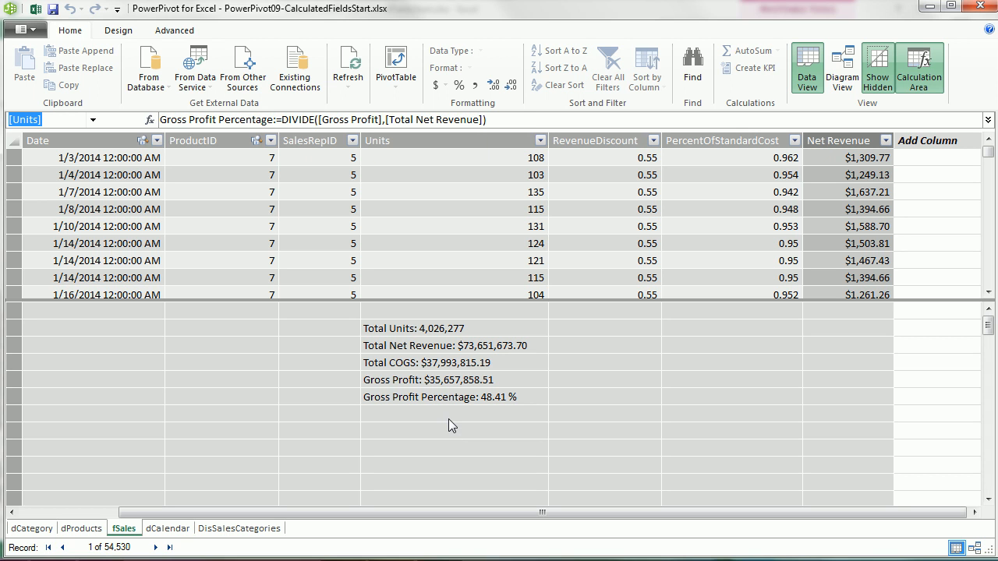
click(451, 424)
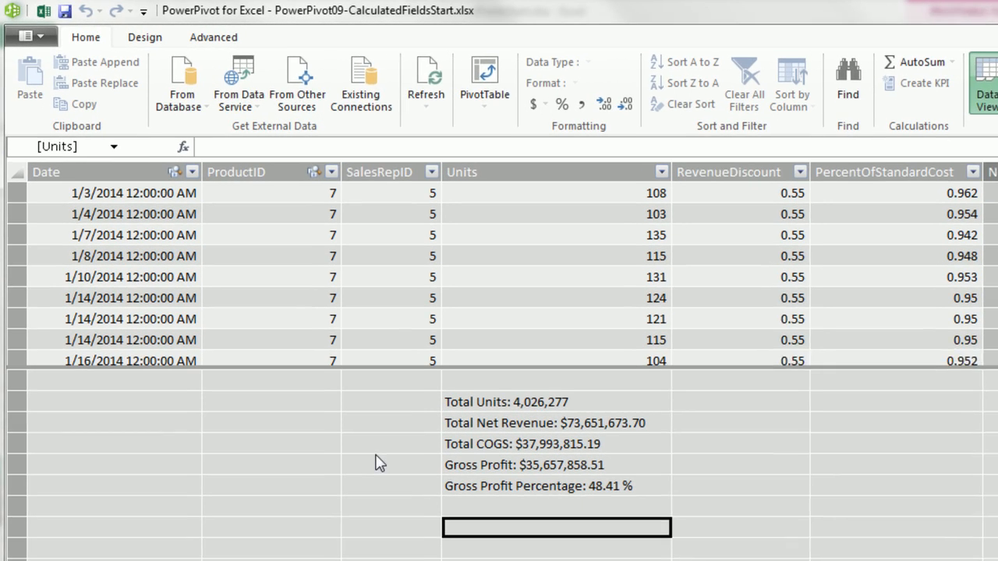
Step: Start a calculated field named Number of Sales days in the selected cell, using the DISTINCTCOUNT function
text(Number of Sales )
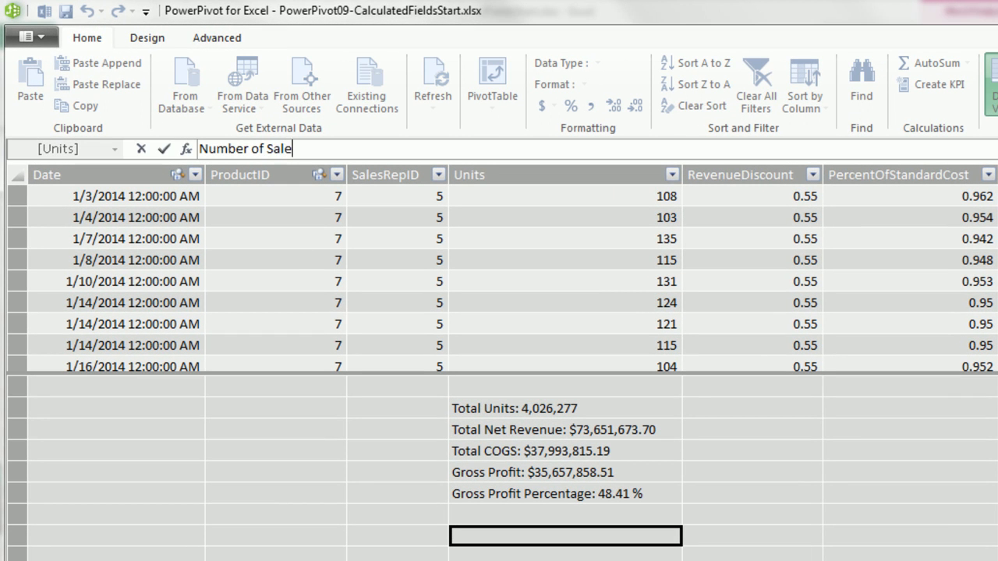
text(days:=)
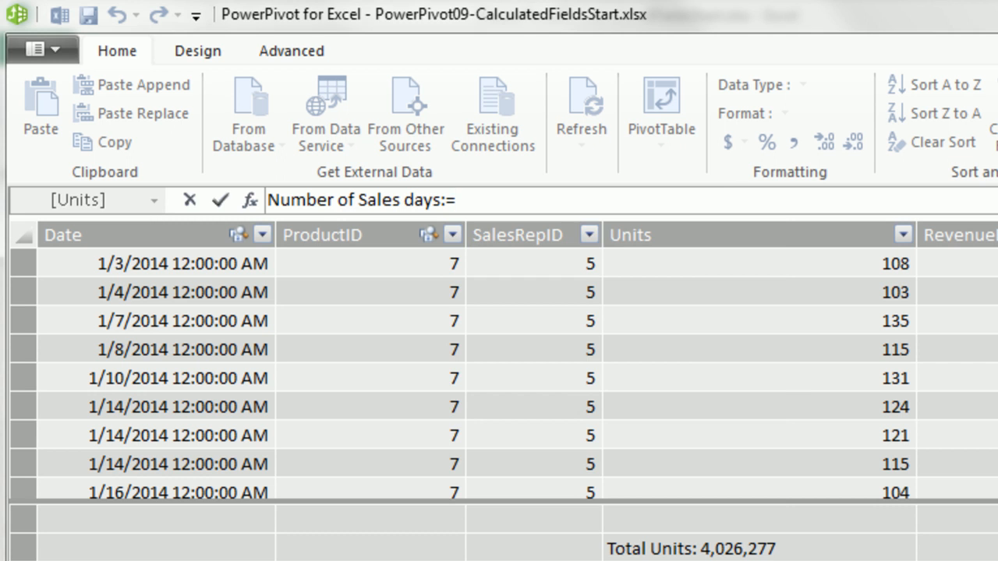
text(di)
key(Down)
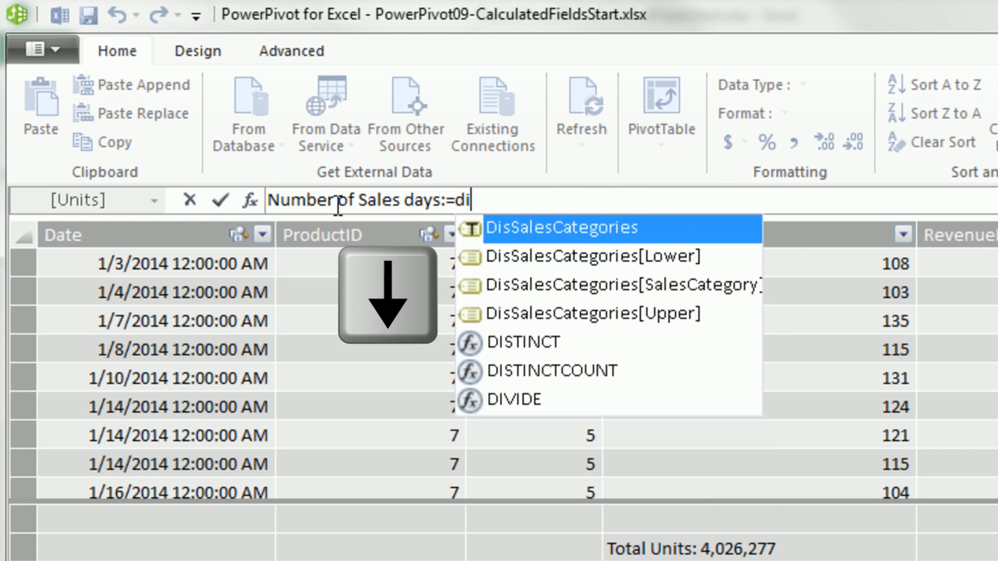
key(Down)
key(Down)
key(Down)
key(Down)
key(Down)
key(Tab)
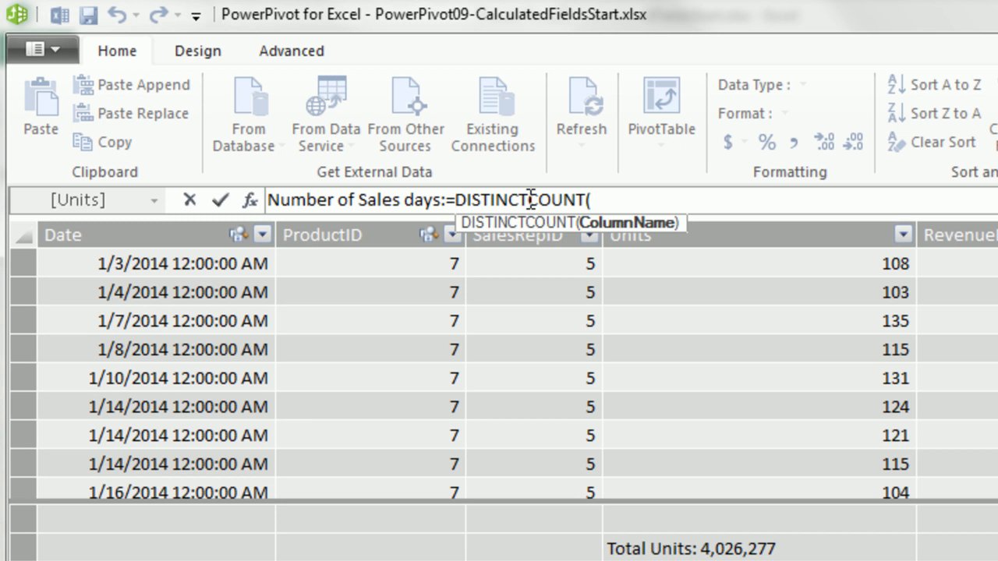
Step: Complete Number of Sales days with fSales[Date] as the counted column and format it with a thousands separator and no decimals
text(fs)
key(Down)
key(Down)
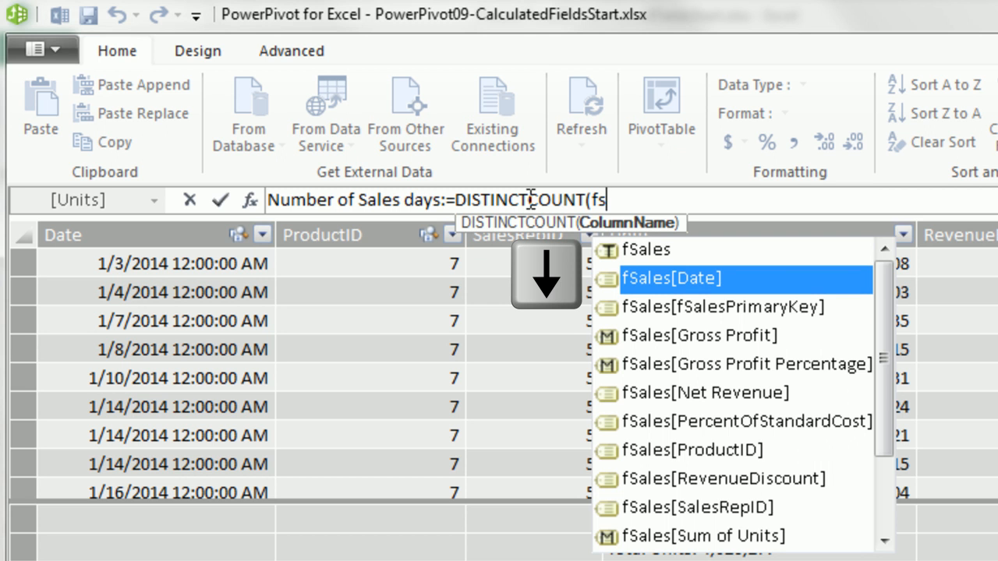
key(Tab)
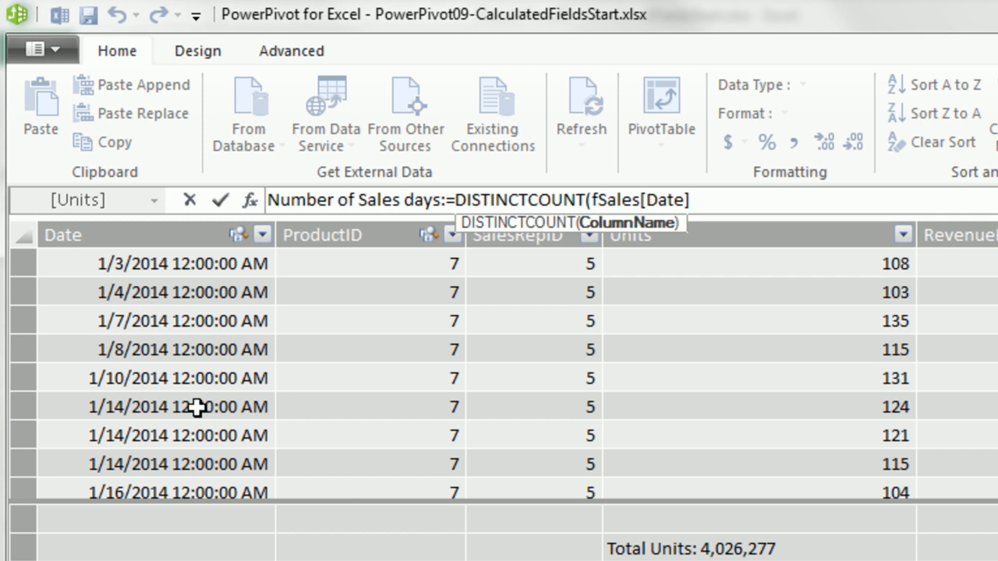
text())
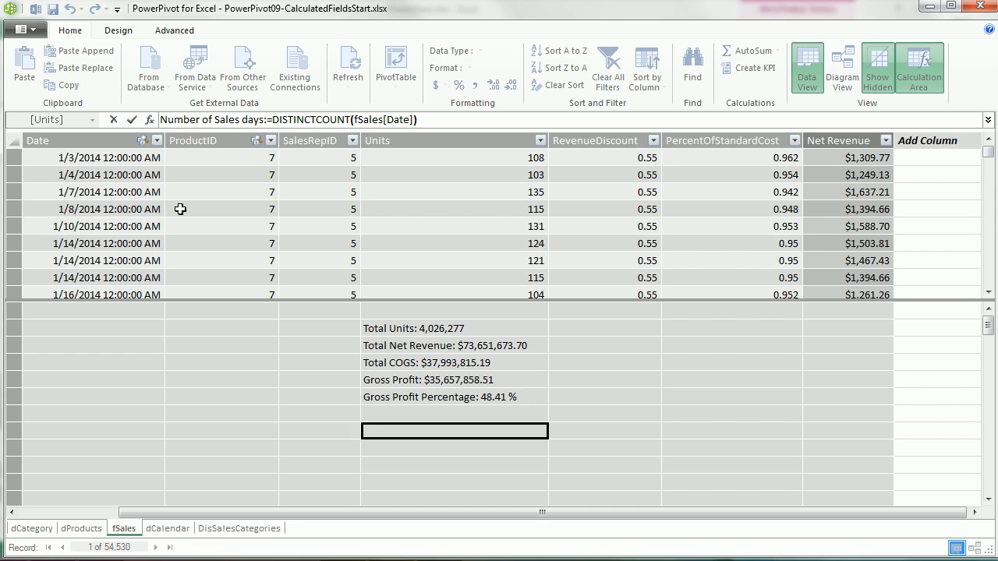
key(Return)
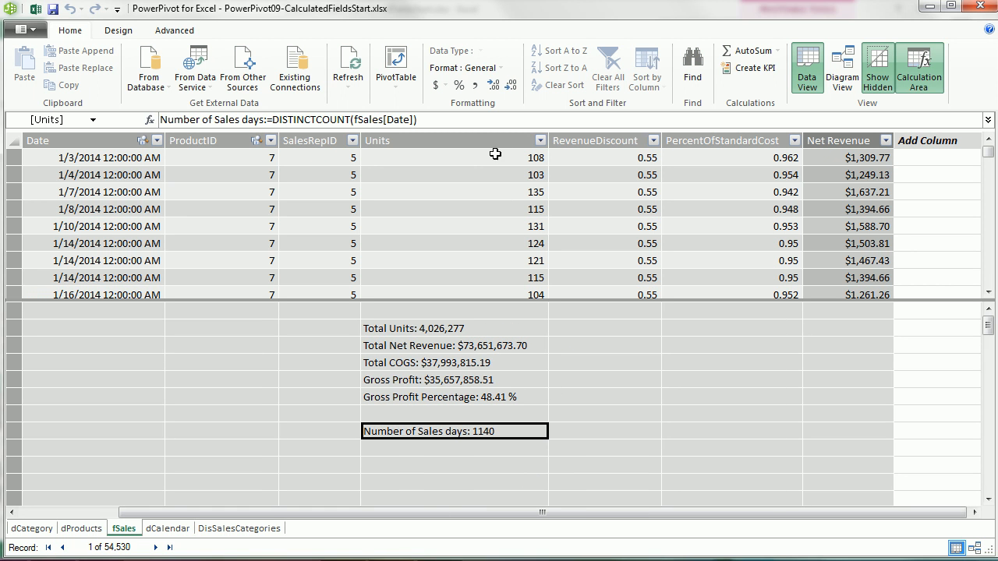
click(475, 86)
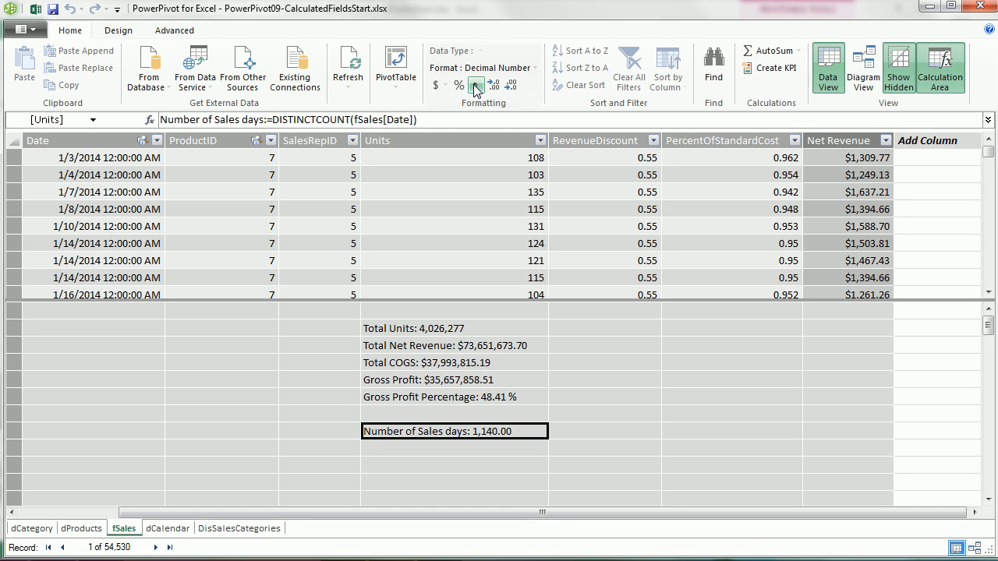
click(511, 86)
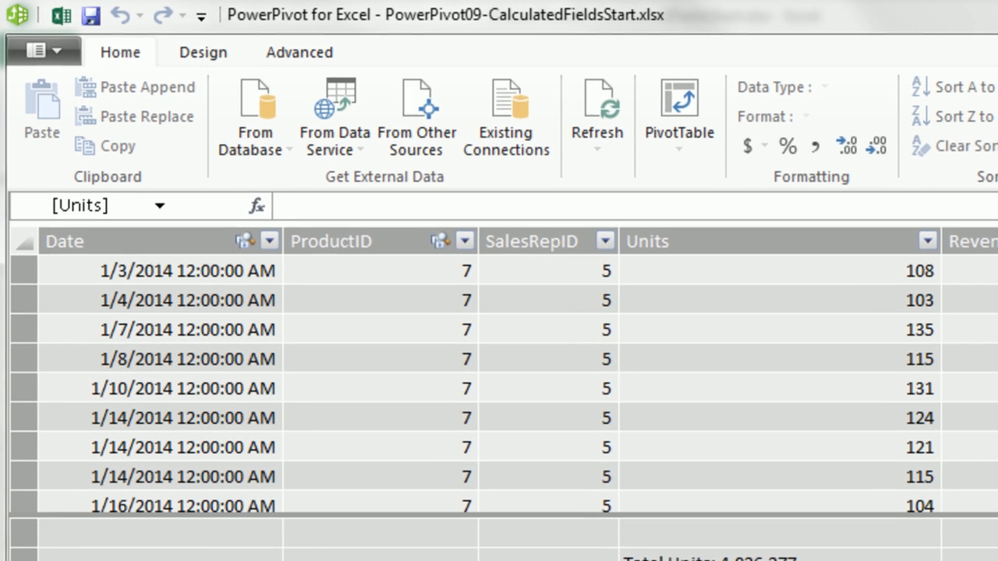
Step: Below it, add the calculated field Total Number of Days Over 4 Year Period:=COUNTROWS(dCalendar) and widen the Units column to fit it
text(Total Number of Days Over )
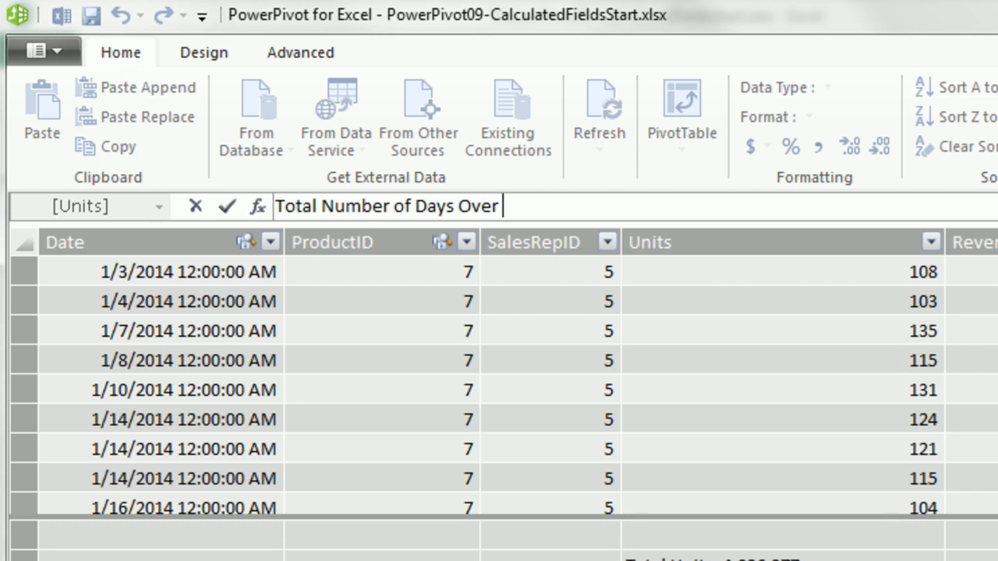
text(4 Year Period:=)
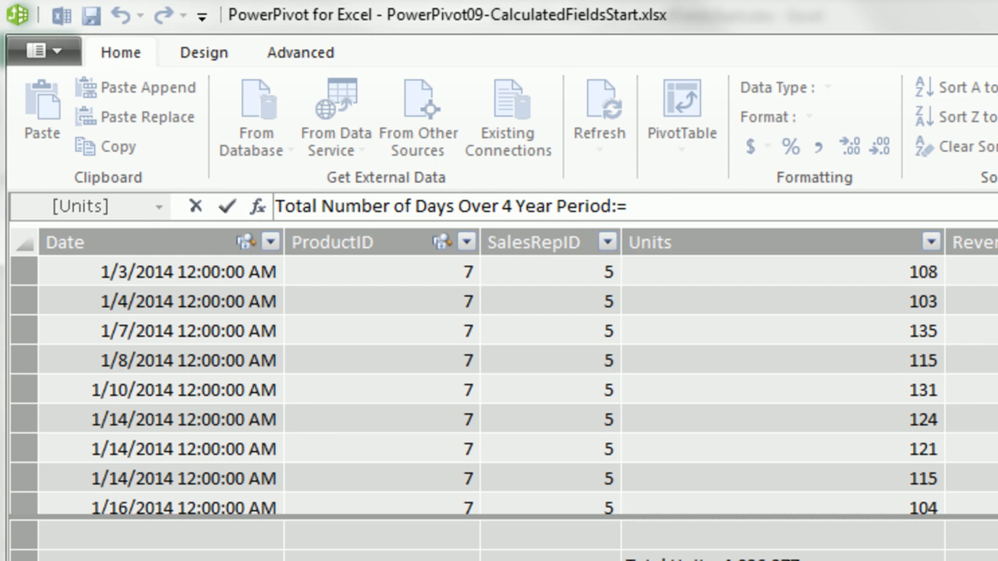
text(count)
key(BackSpace)
text(r)
key(Tab)
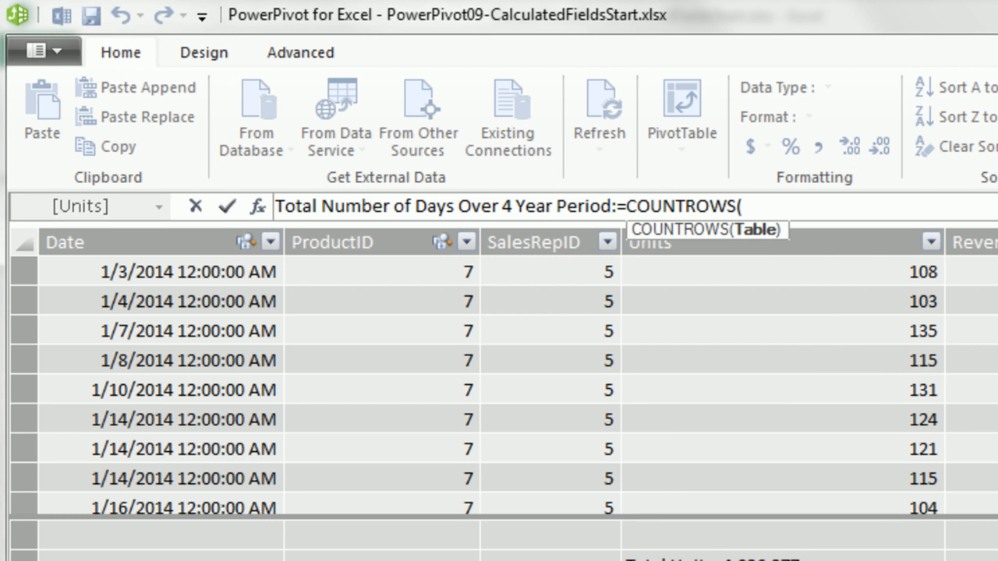
key(Return)
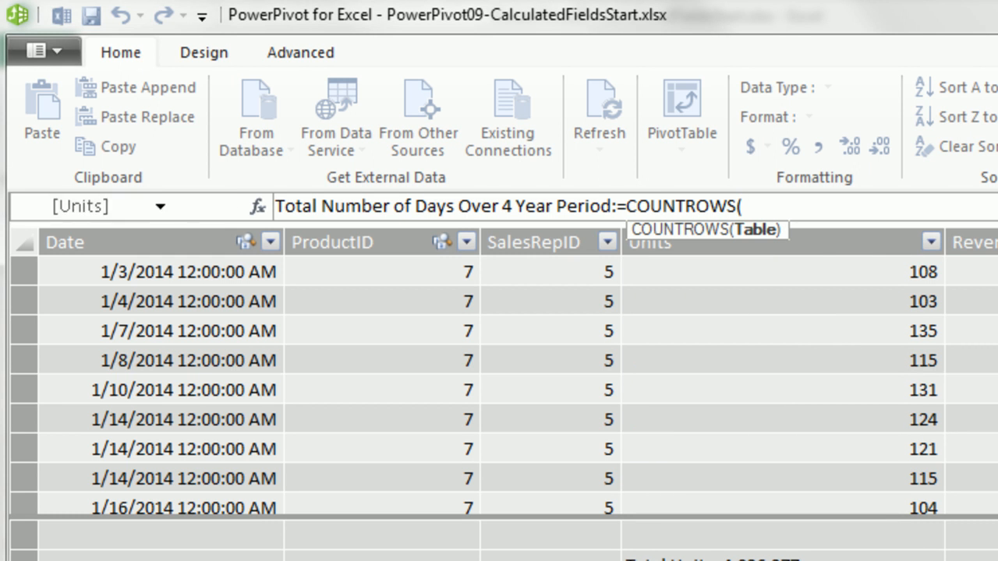
text(dc)
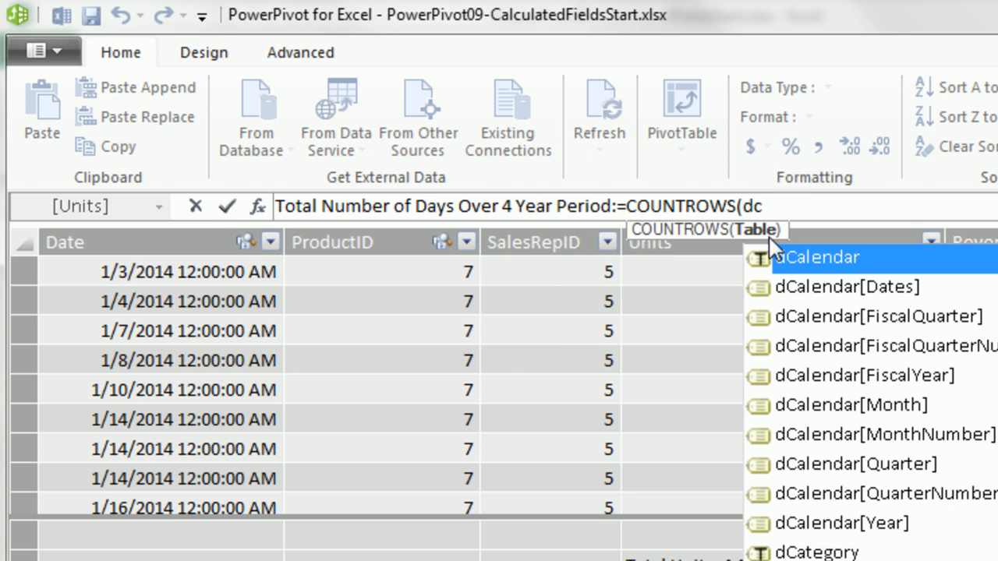
key(Tab)
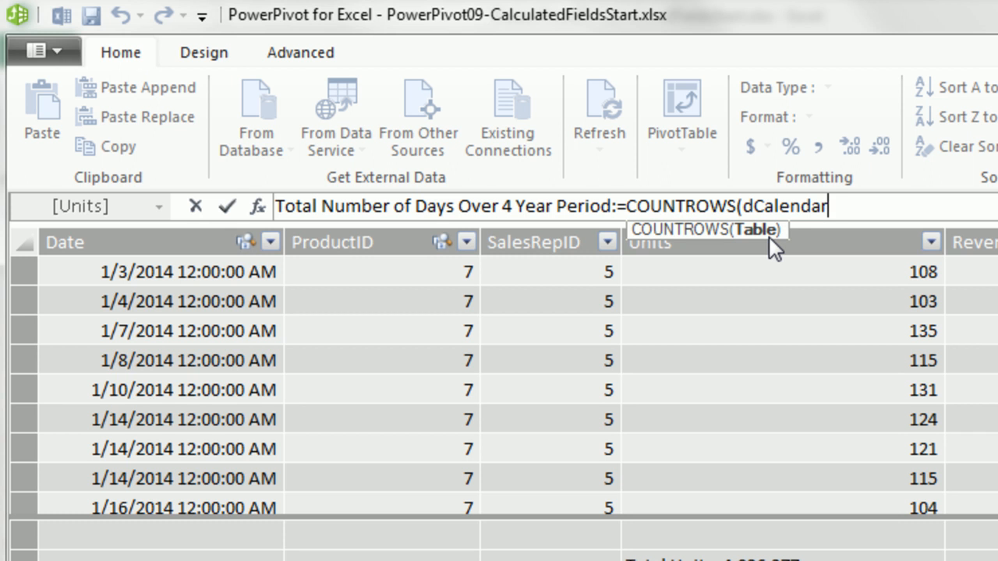
text())
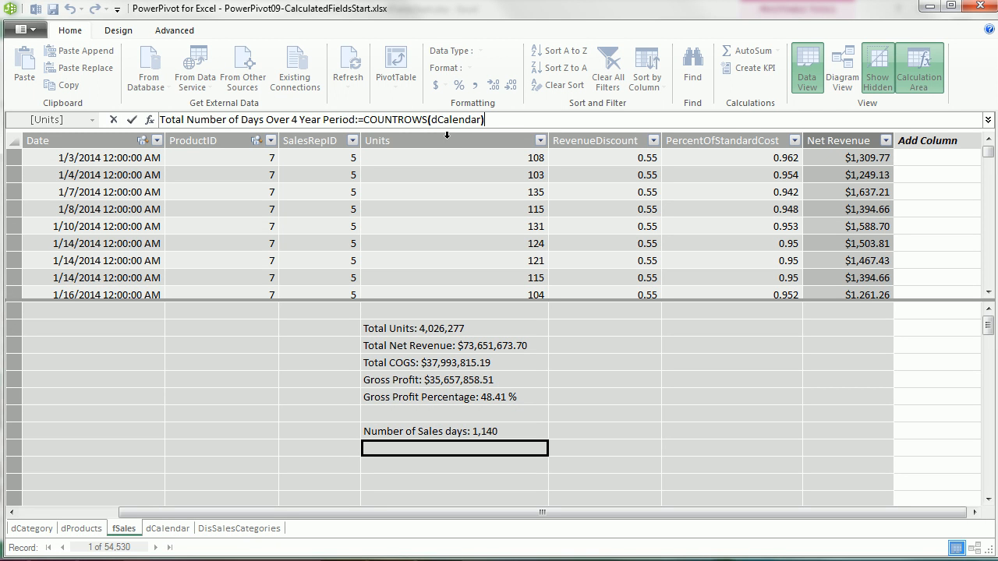
key(Return)
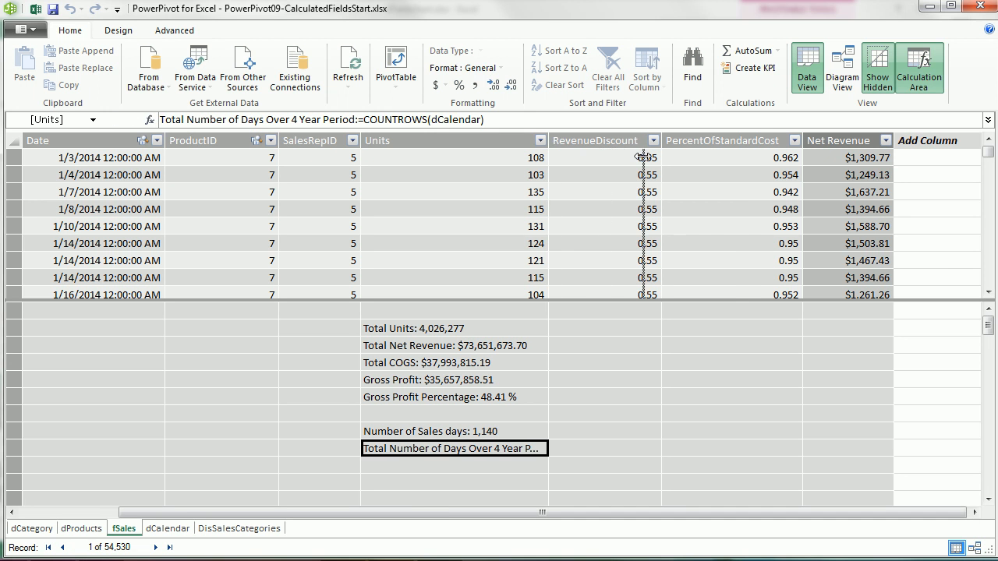
drag(641, 157, 643, 157)
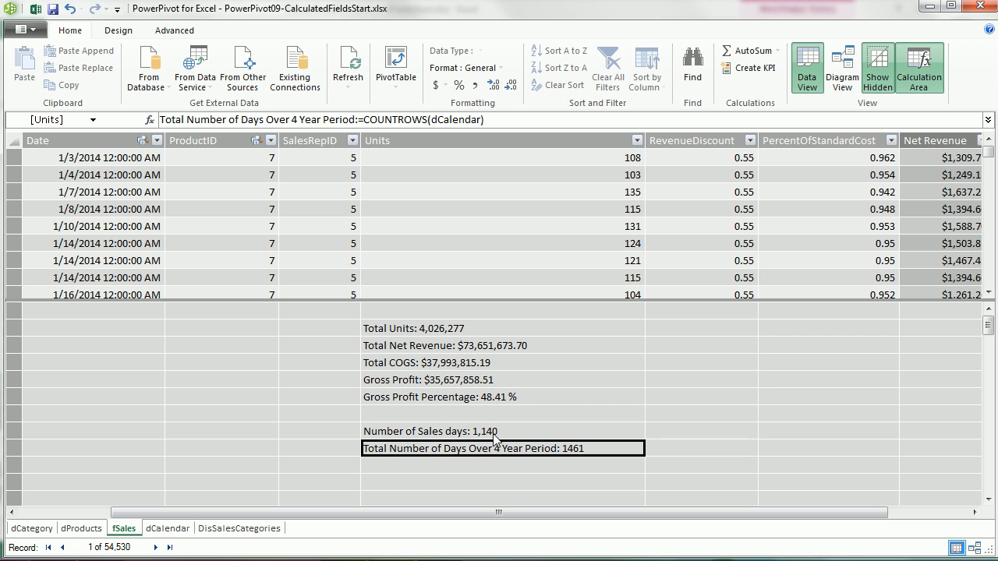
Step: In the next empty Units calculation cell, start Average Sales per Sales Day using DIVIDE with [Total Net Revenue] as the numerator
click(394, 466)
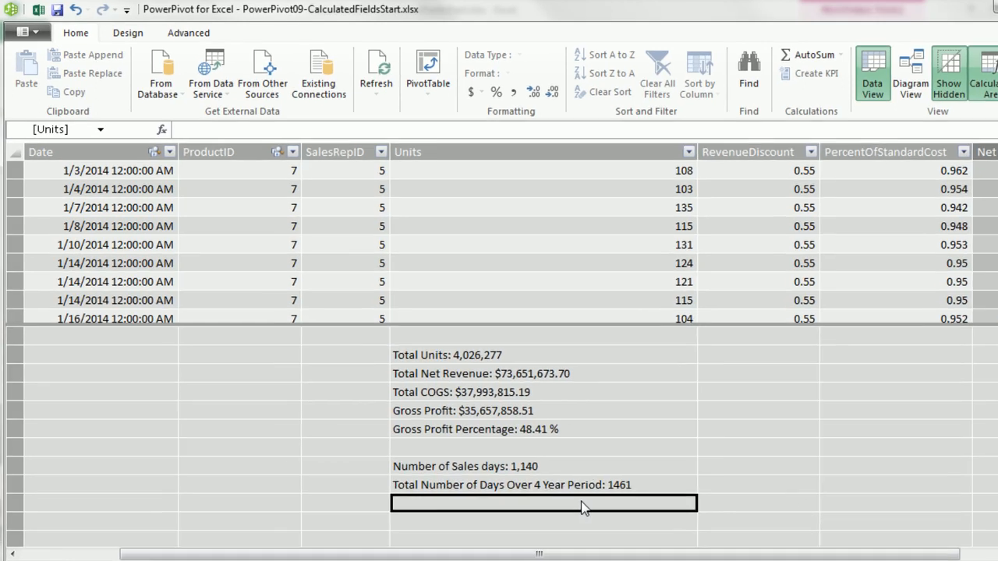
text(Average Sales per Sales Day:)
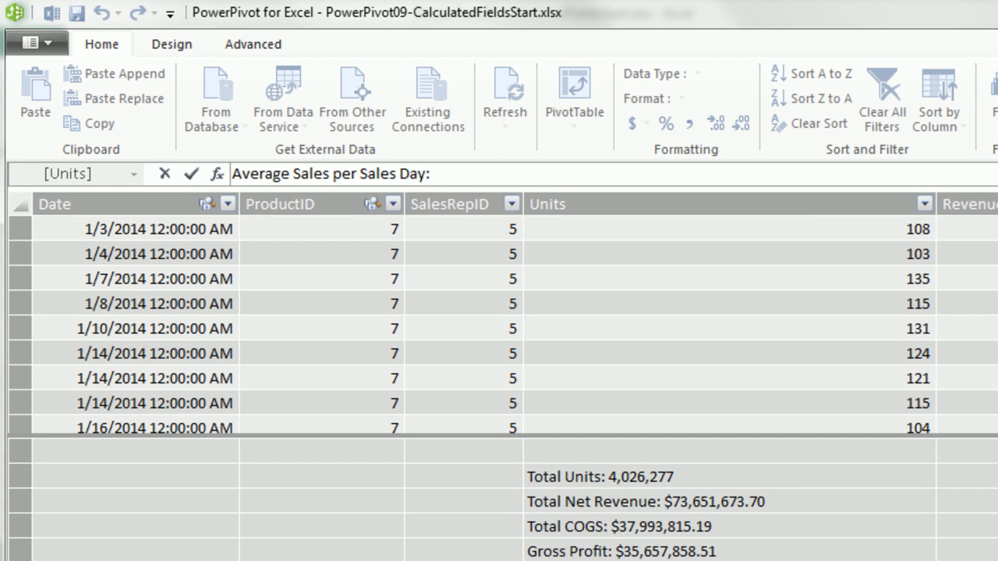
text(=)
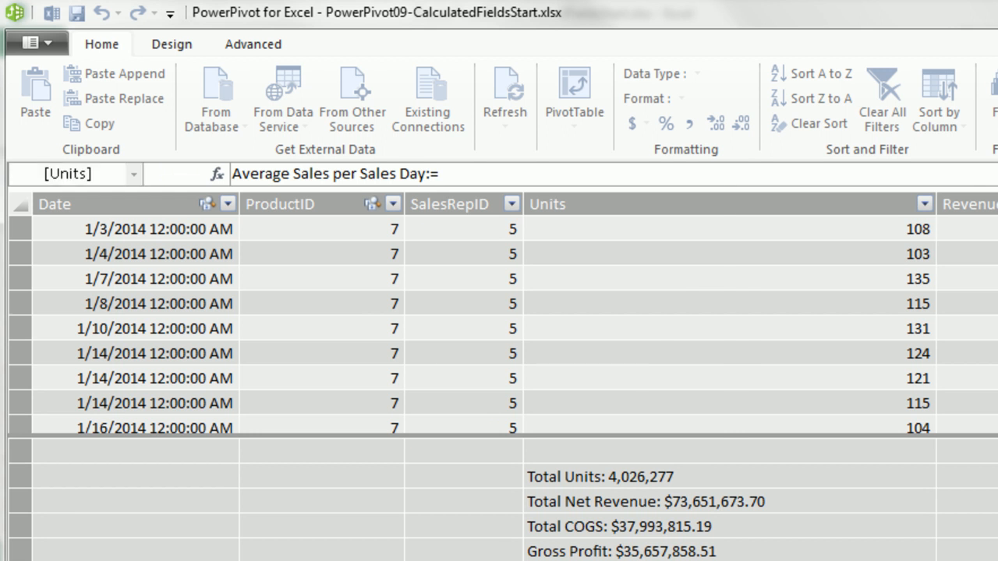
text(div)
key(Tab)
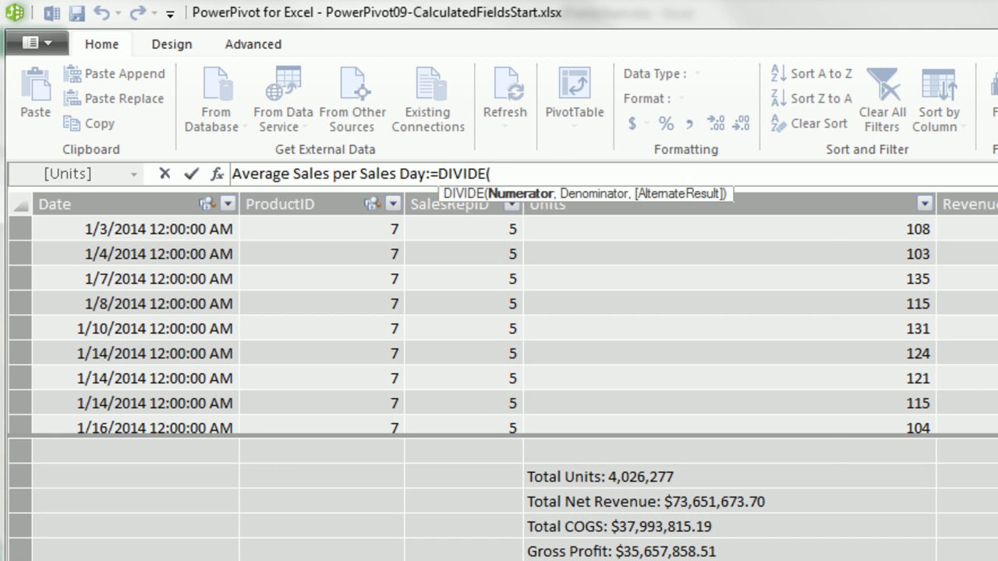
text([)
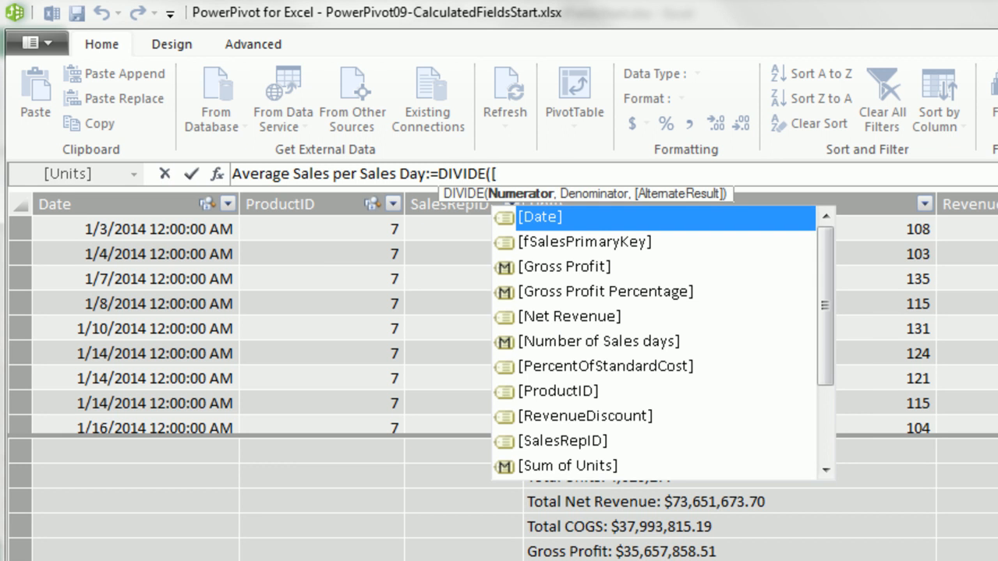
text(t)
key(Down)
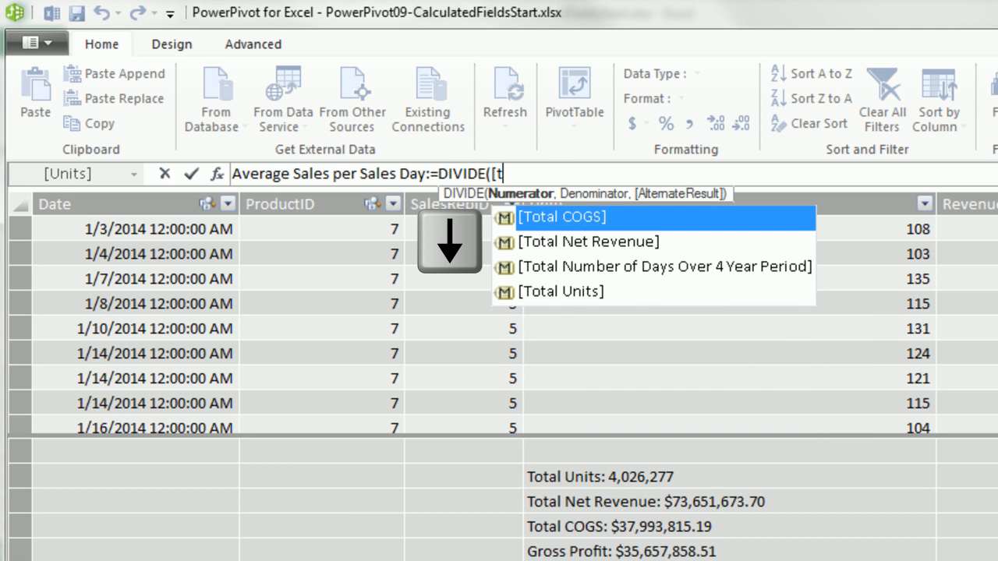
key(Down)
key(Tab)
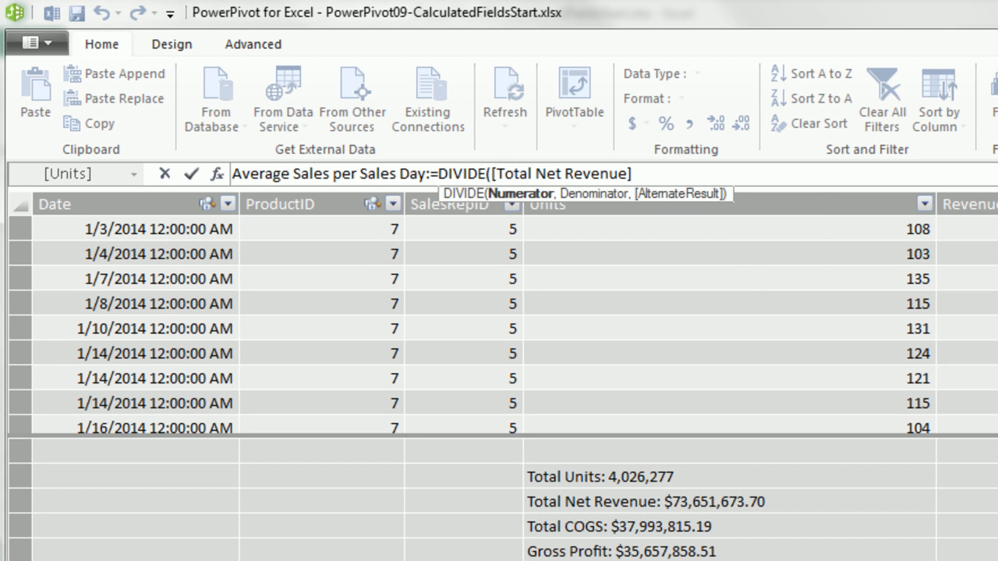
Step: Finish the Average Sales per Sales Day formula with [Number of Sales days] as the denominator
text(,)
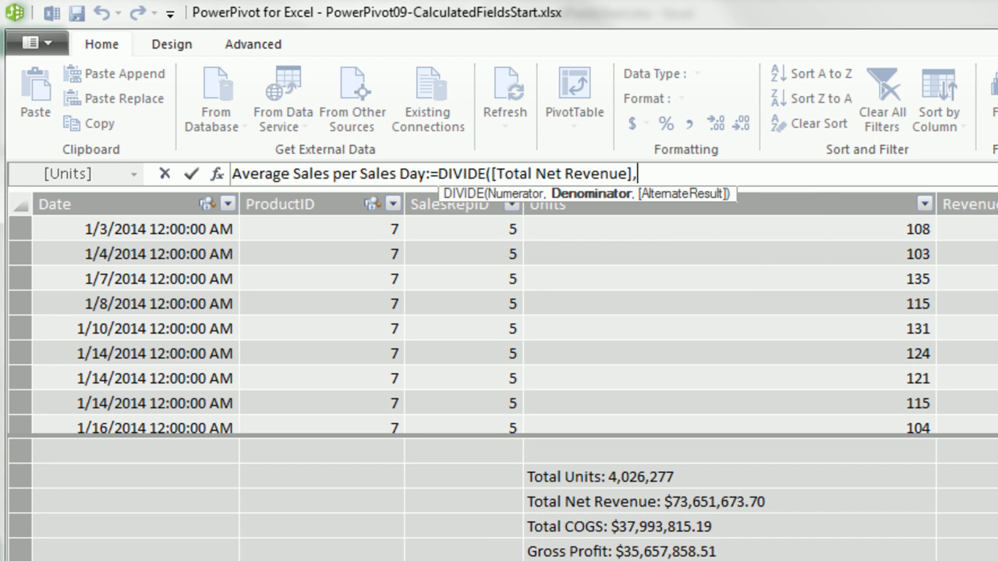
text([)
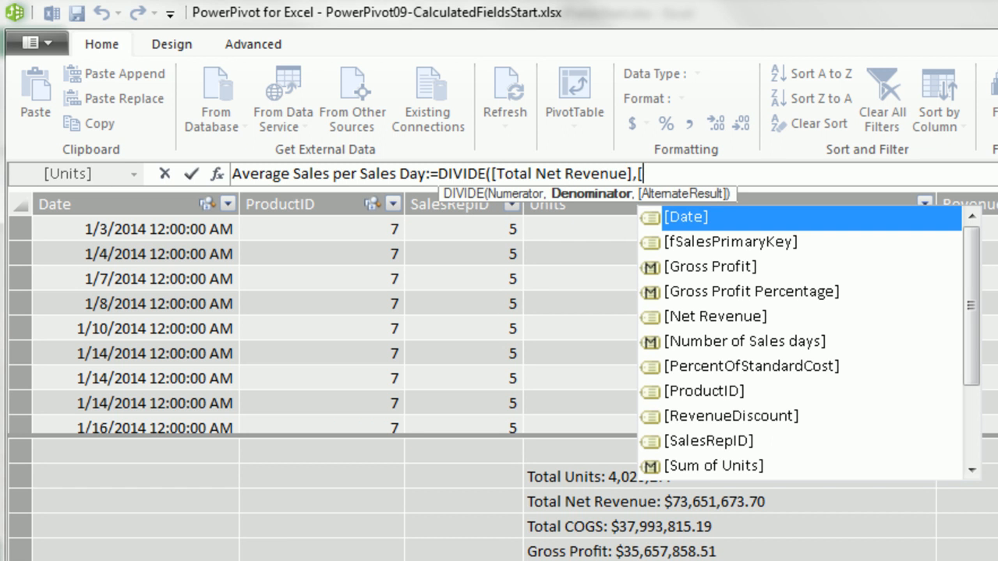
key(Down)
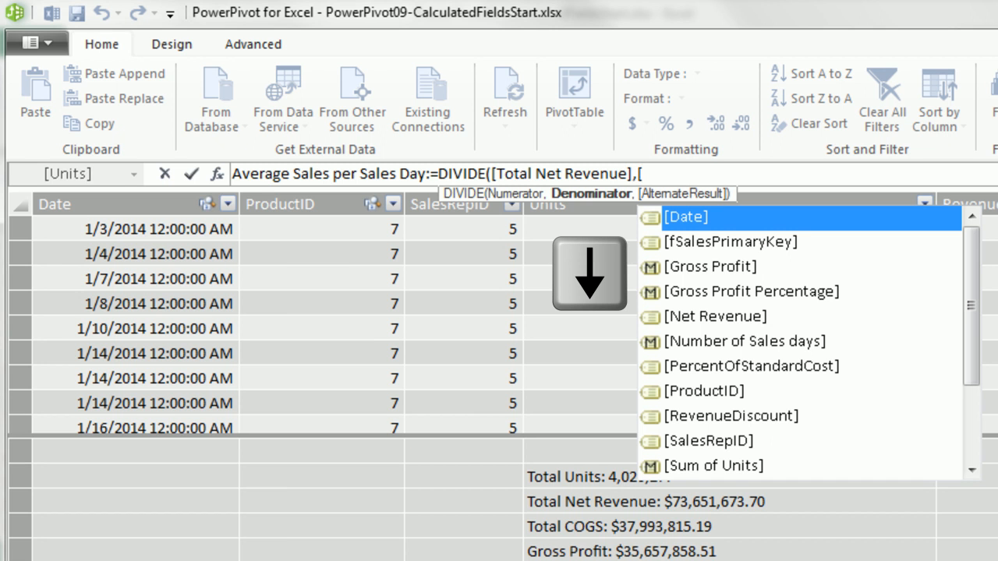
key(Down)
key(Down)
key(Down)
key(Down)
key(Down)
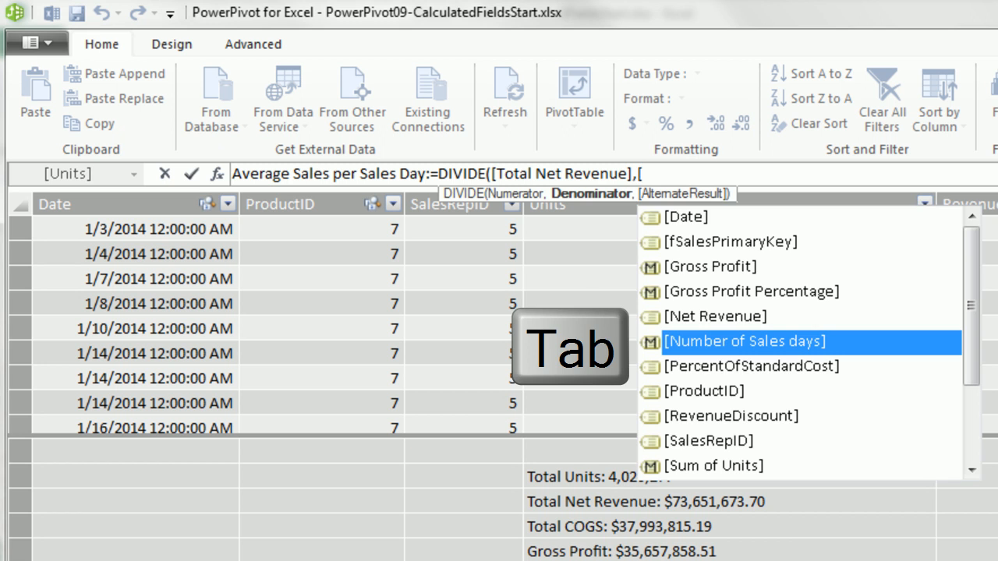
key(Tab)
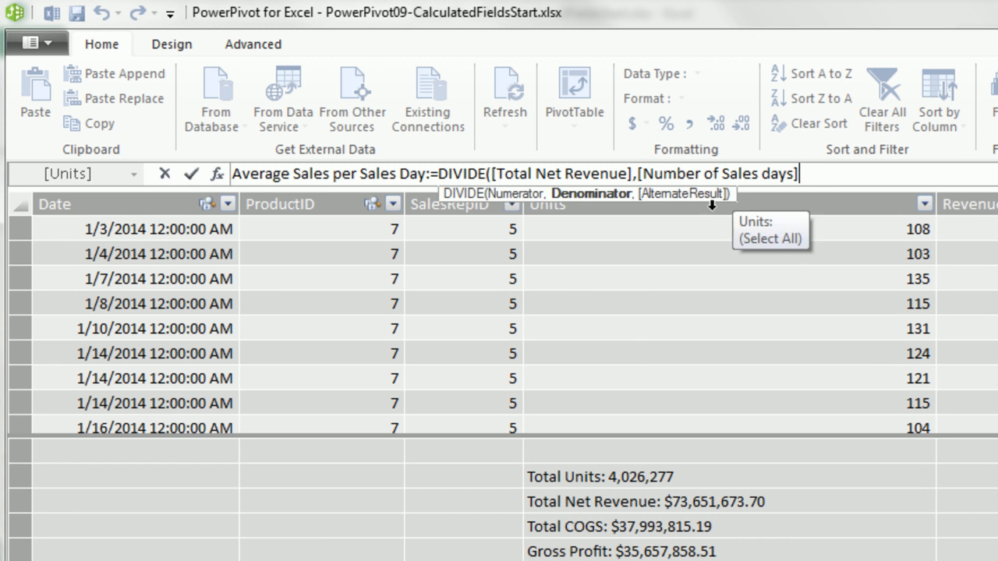
text())
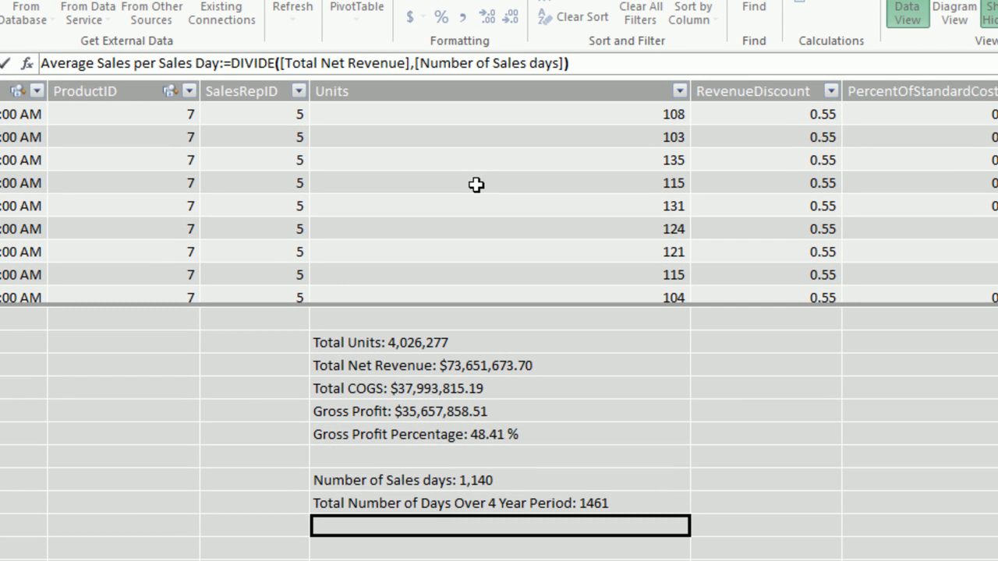
key(Return)
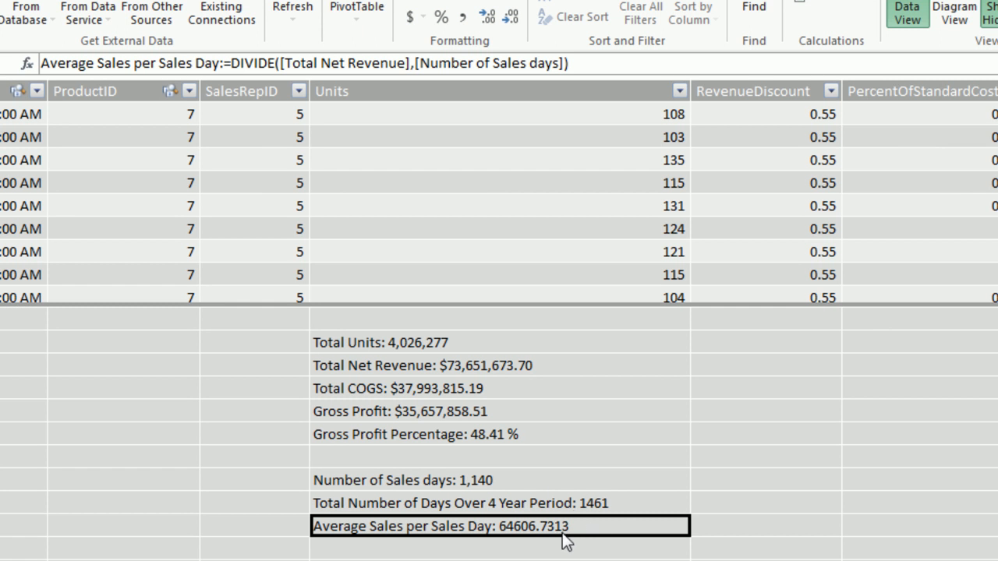
Step: Wrap the Average Sales per Sales Day formula in ROUND with 2 digits and format the calculated field as currency
click(234, 63)
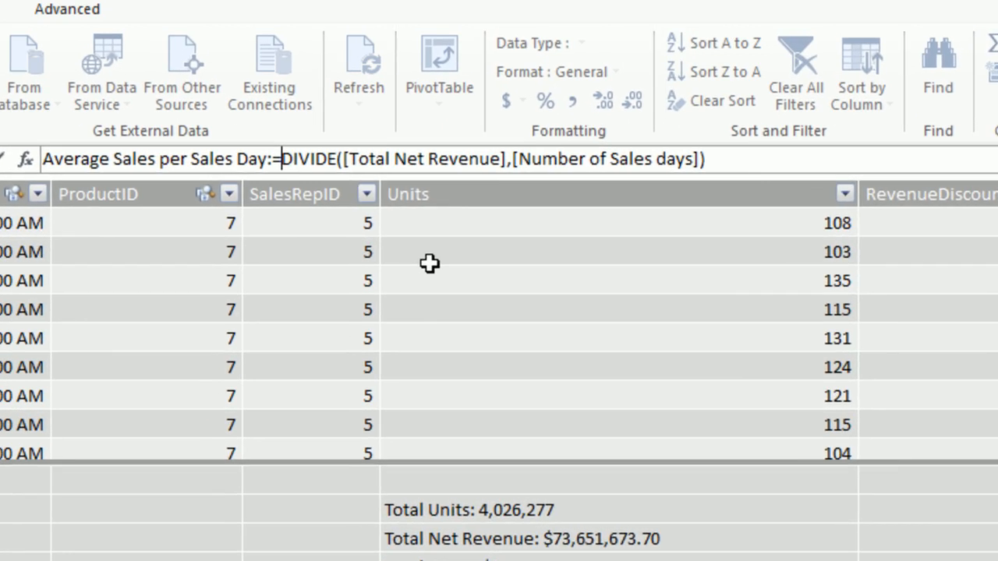
text(ROUND()
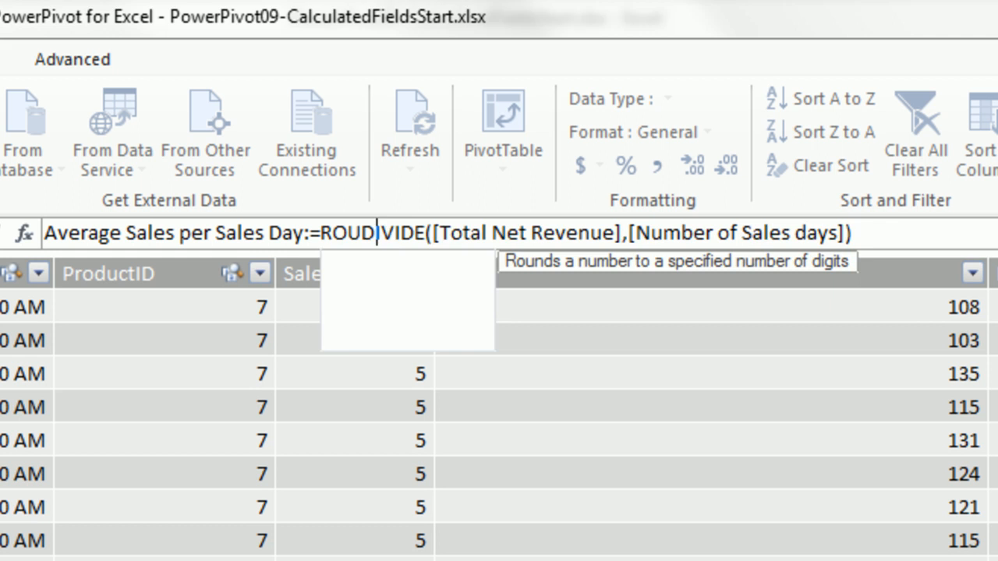
click(979, 232)
text(,)
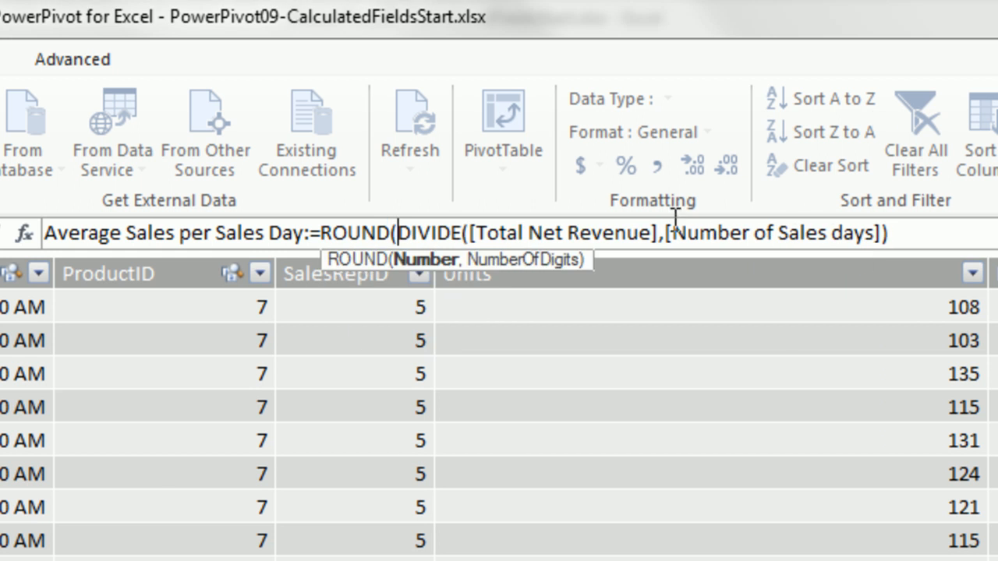
text(2))
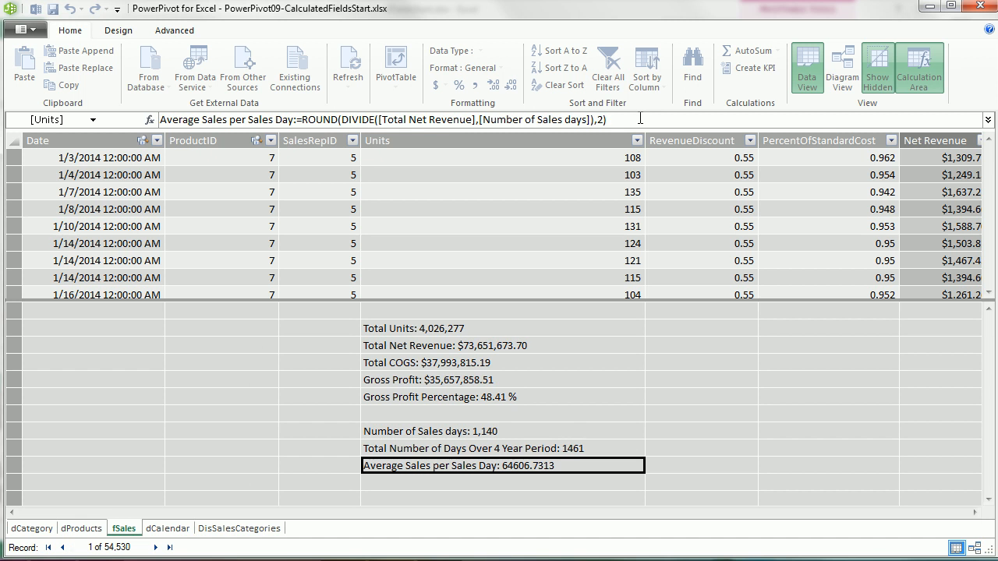
key(Return)
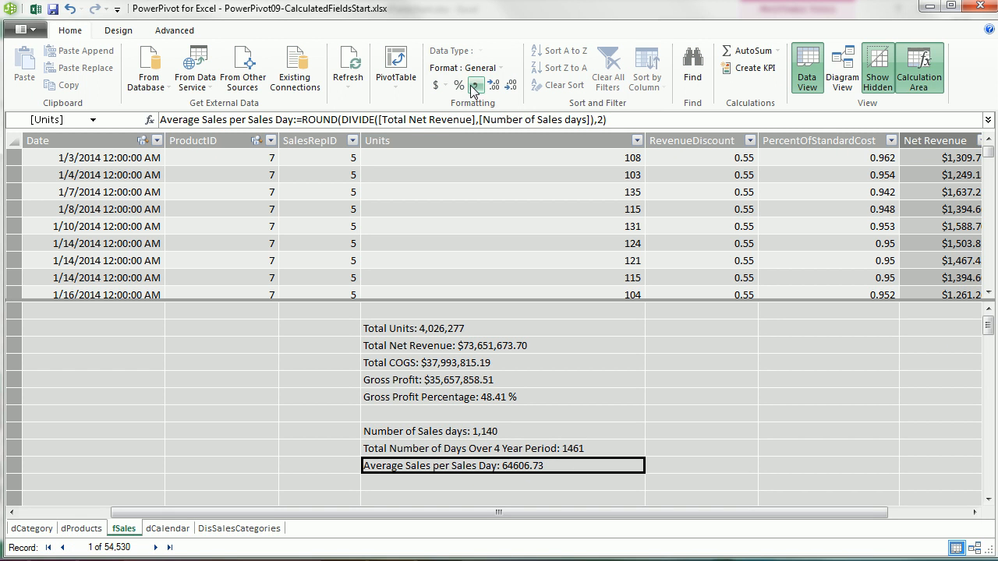
click(439, 91)
click(464, 101)
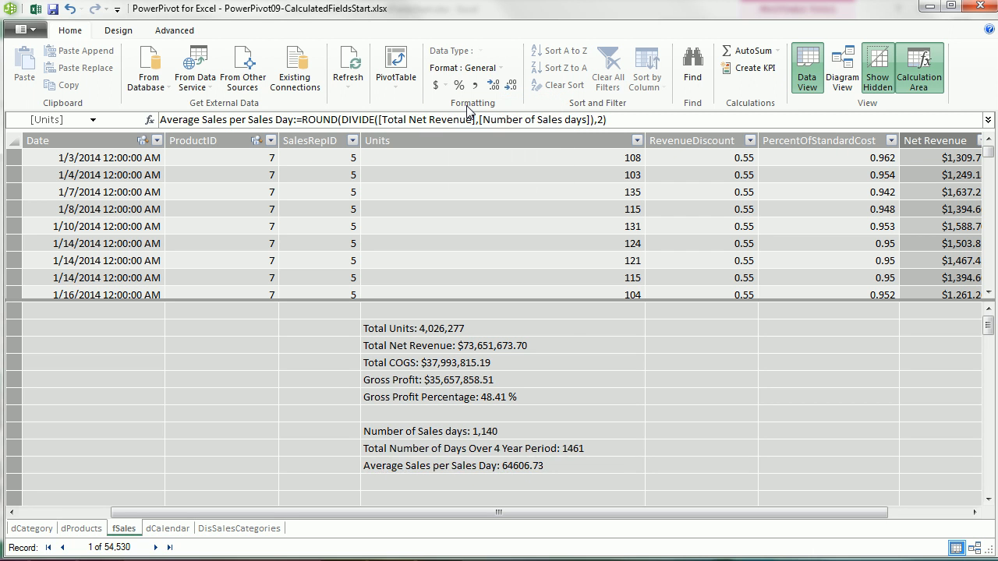
Step: Create a PivotTable from the data model on a new worksheet and name that sheet pt^
click(396, 66)
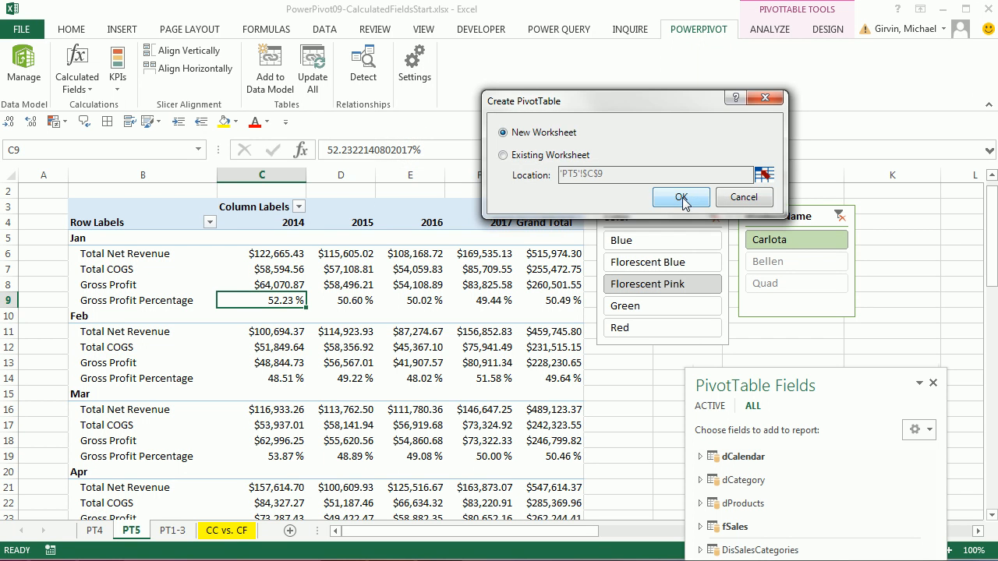
click(682, 199)
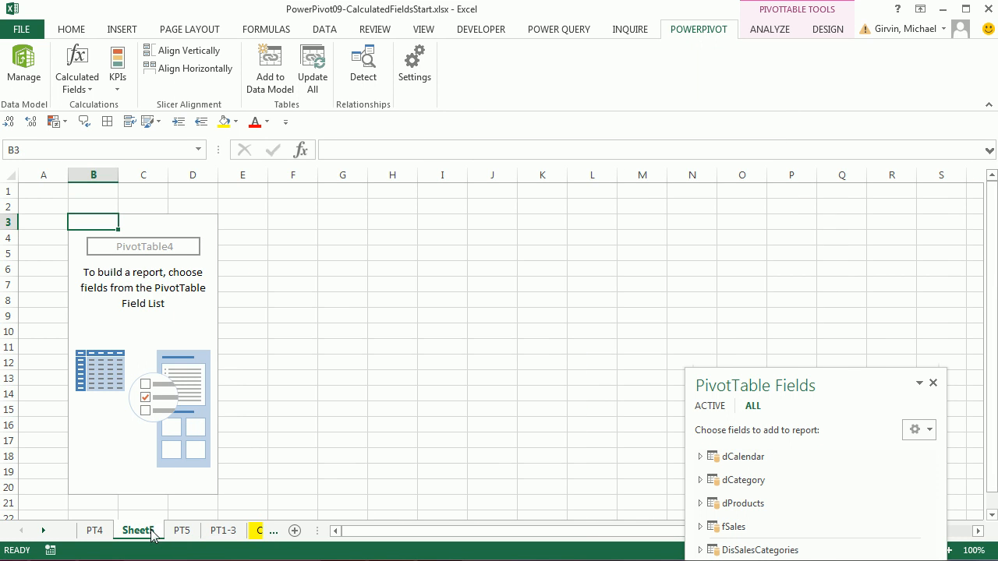
double_click(152, 532)
text(pt^)
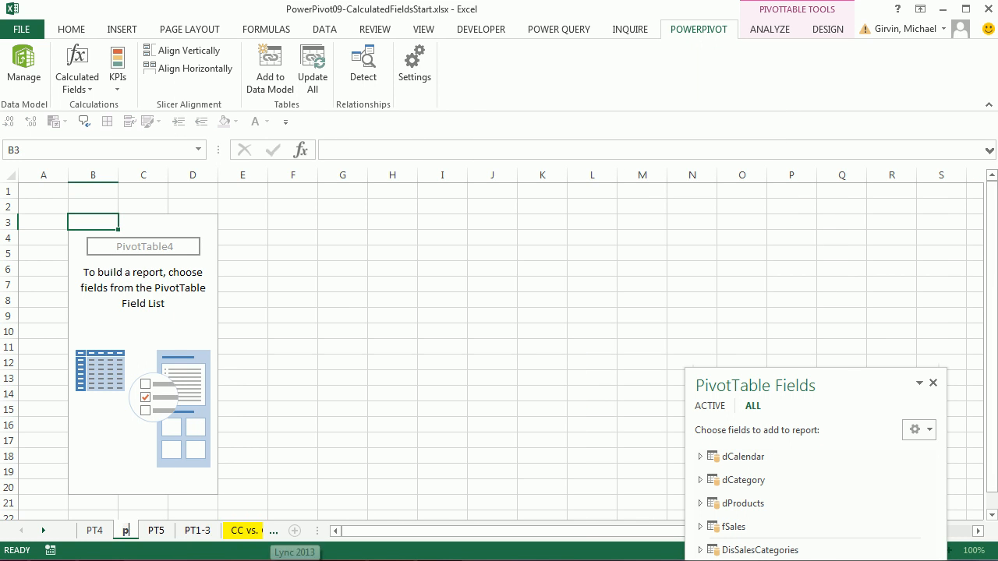
key(Return)
Step: Add the Year field from dCalendar to the PivotTable's rows
drag(910, 383, 463, 185)
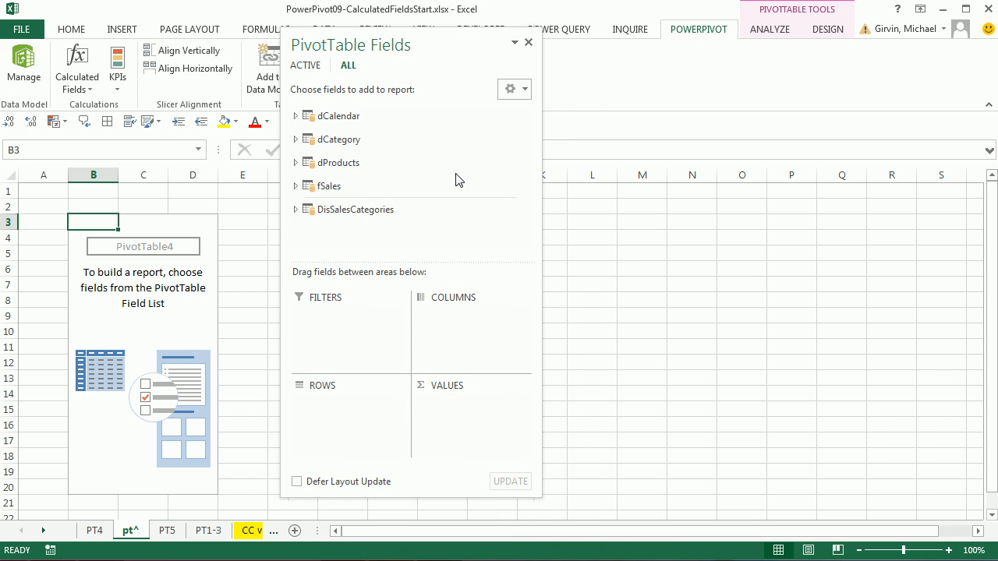
click(296, 117)
drag(339, 221, 351, 418)
Step: Add the fSales calculated fields Number of Sales days and Average Sales per Sales Day to the PivotTable's values
drag(526, 173, 525, 232)
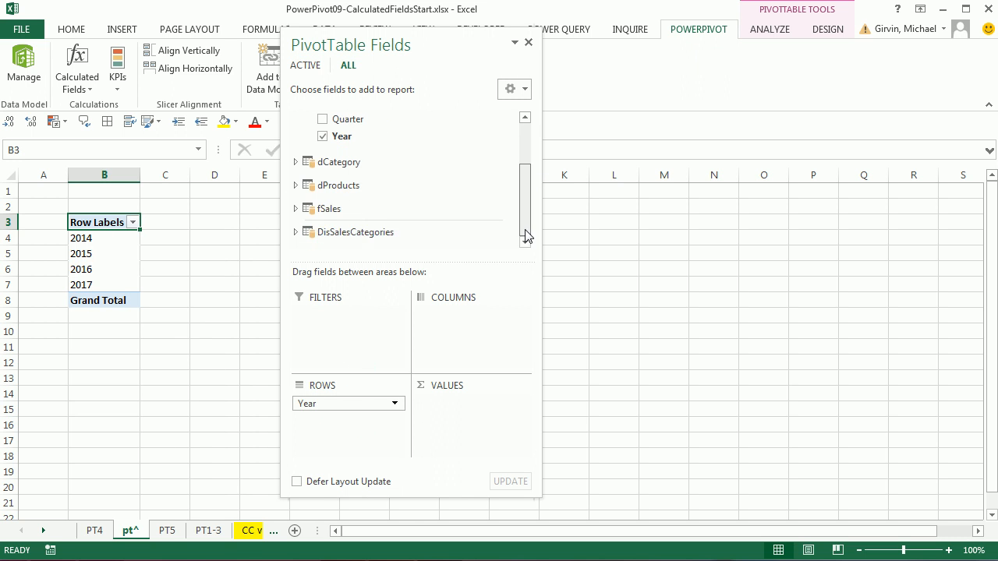
click(293, 210)
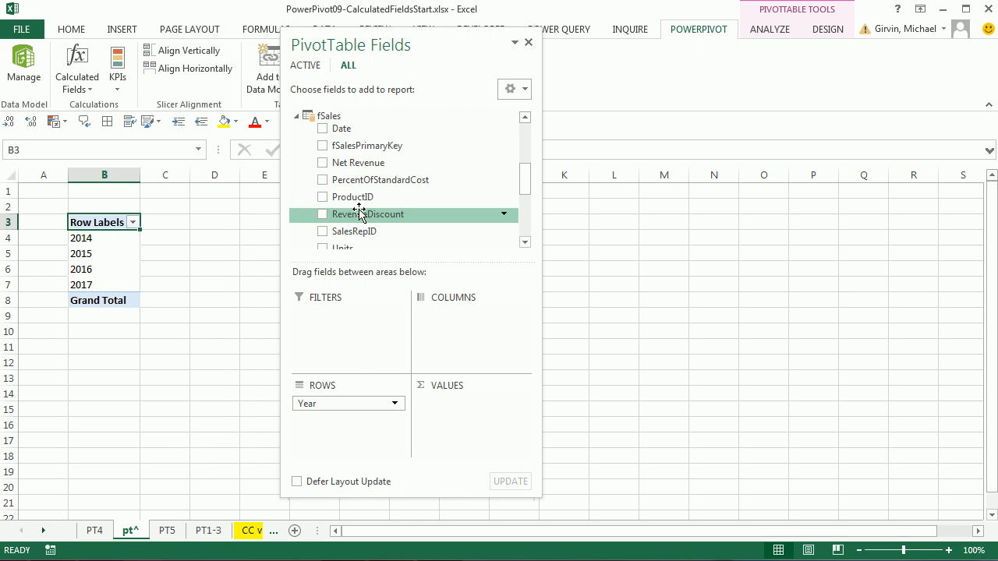
drag(527, 185, 528, 213)
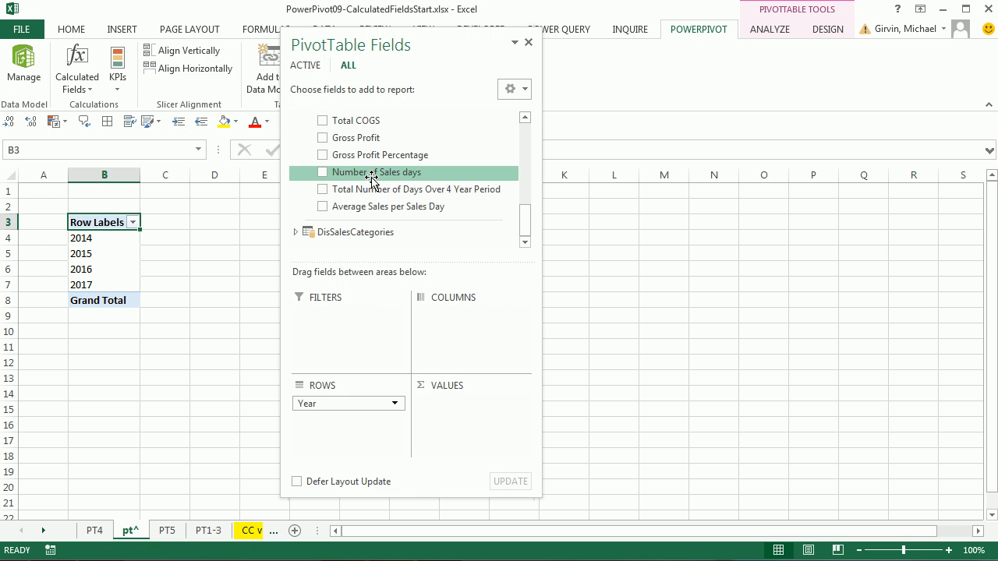
drag(370, 178, 457, 419)
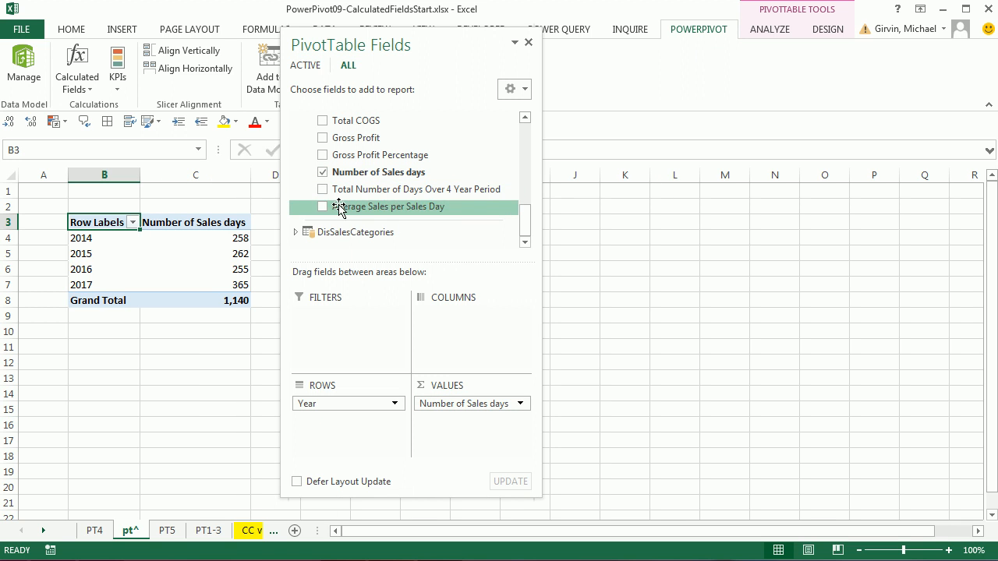
drag(366, 211, 514, 445)
drag(475, 54, 683, 69)
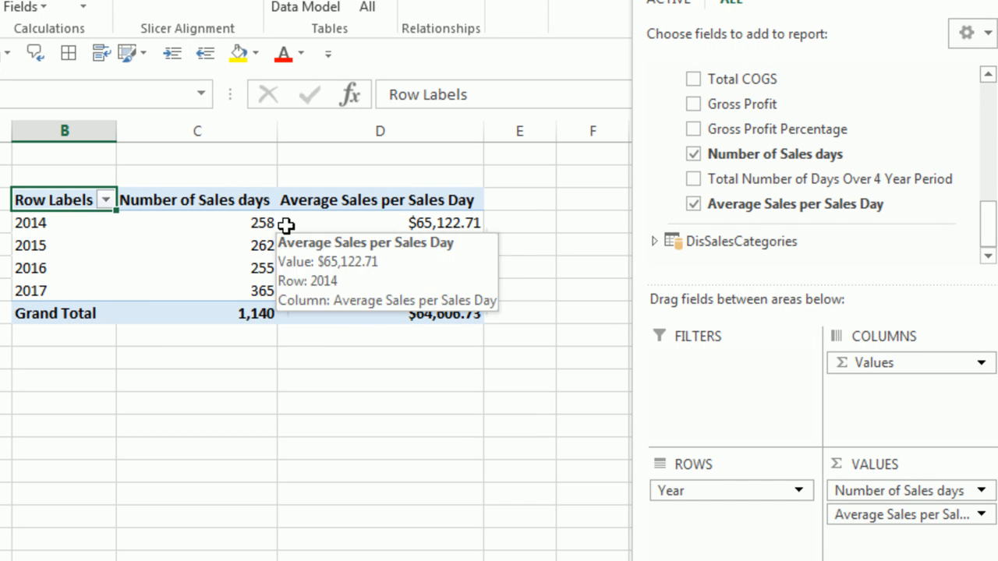
Step: Add Total Net Revenue as the third value field and move the field list clear of the PivotTable
mouse_move(287, 278)
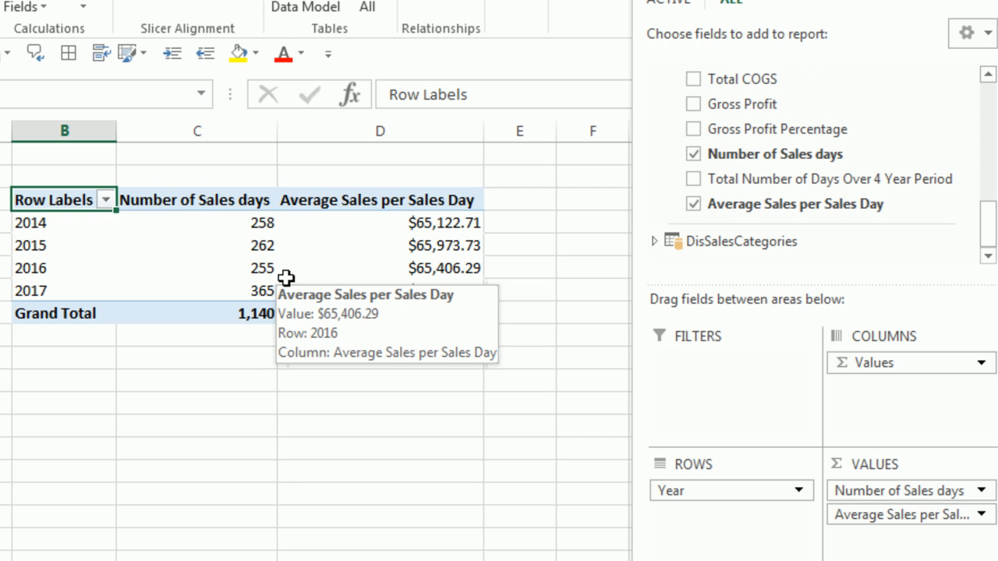
mouse_move(306, 306)
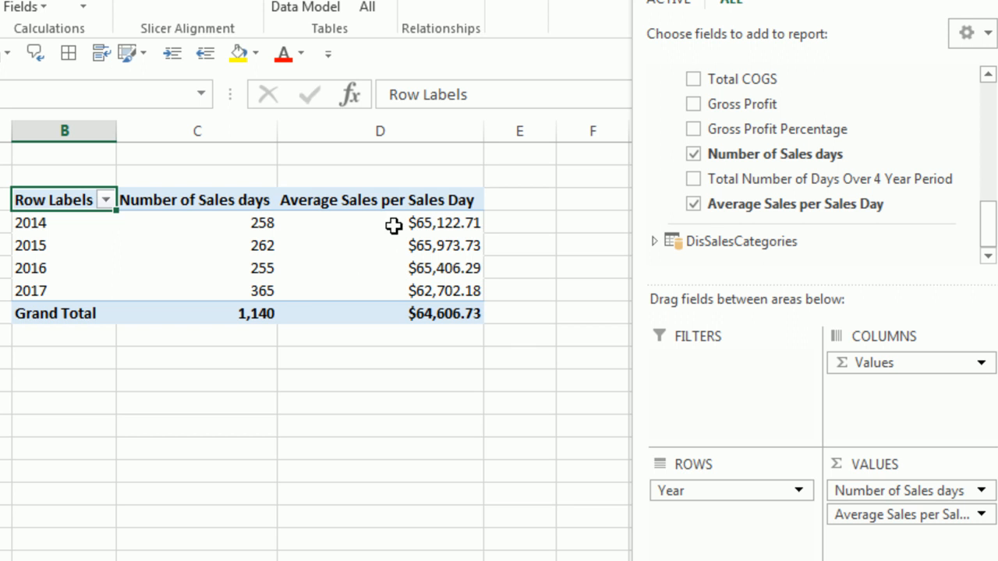
mouse_move(400, 294)
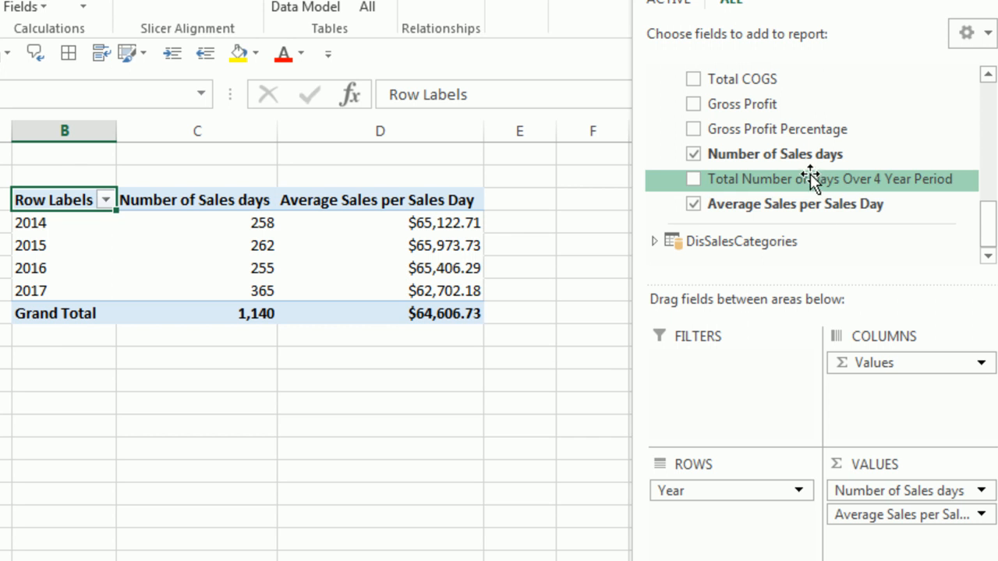
drag(987, 235, 985, 223)
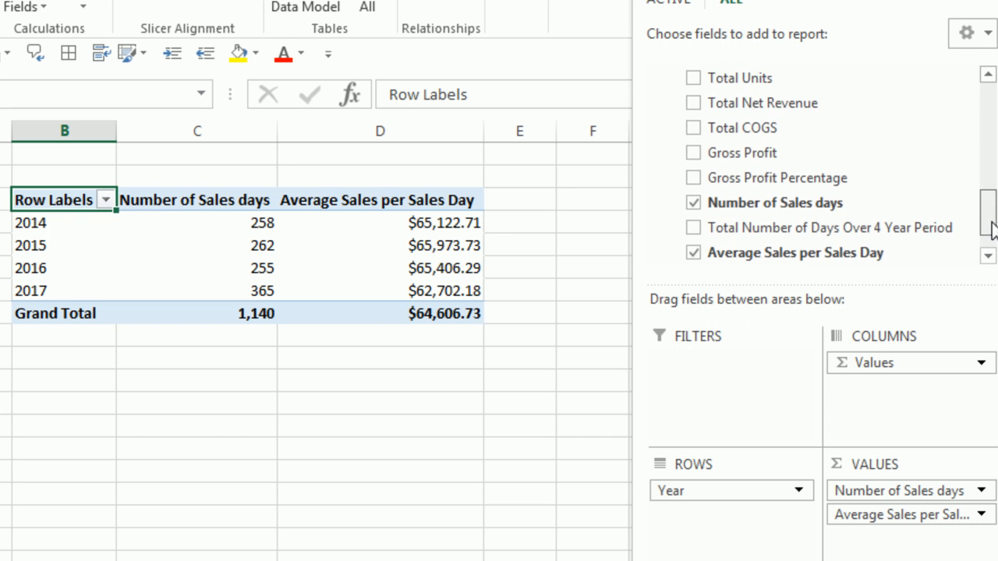
drag(741, 109, 891, 538)
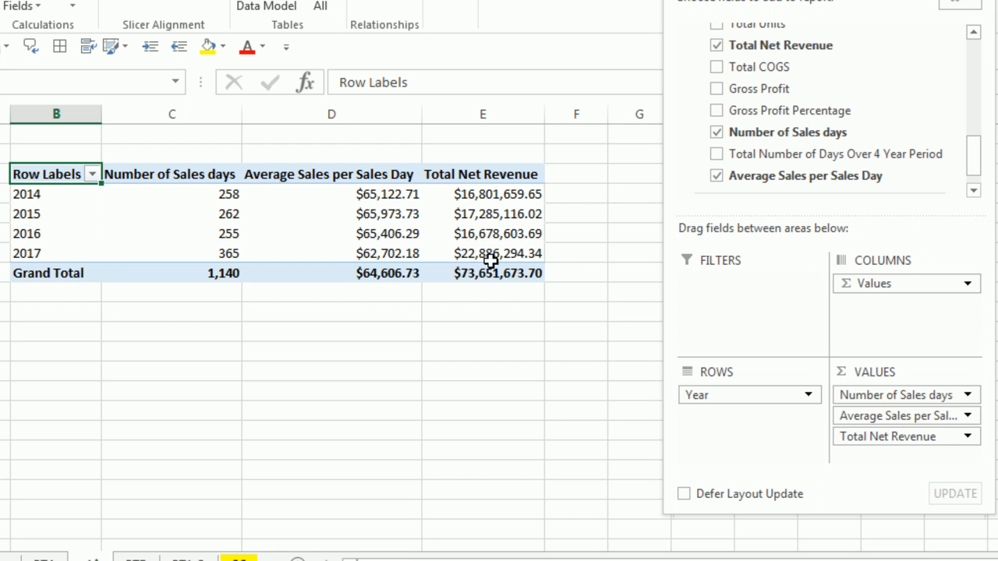
mouse_move(489, 261)
mouse_move(383, 267)
drag(749, 0, 867, 0)
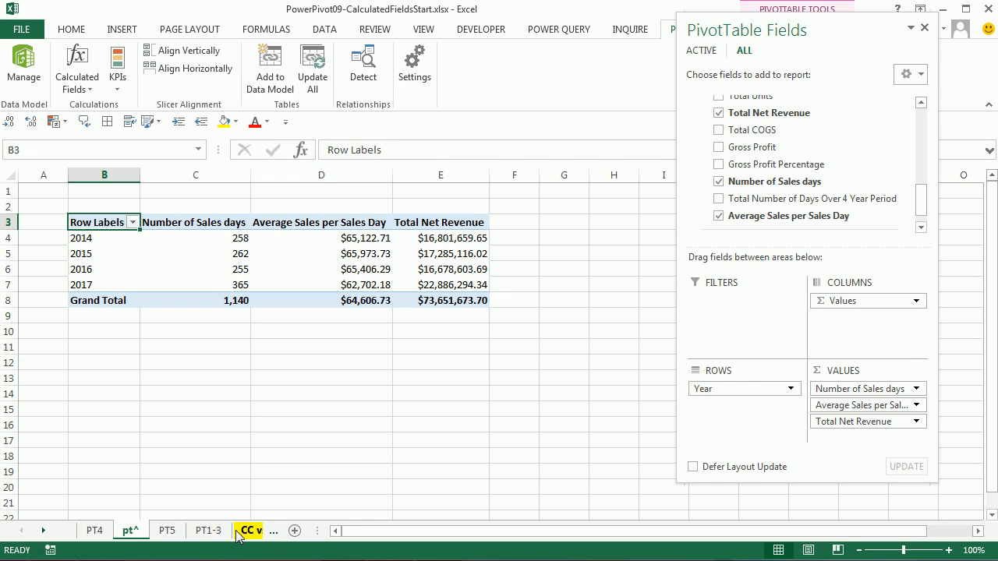
Step: Rename the new PivotTable's worksheet as PT6
click(136, 532)
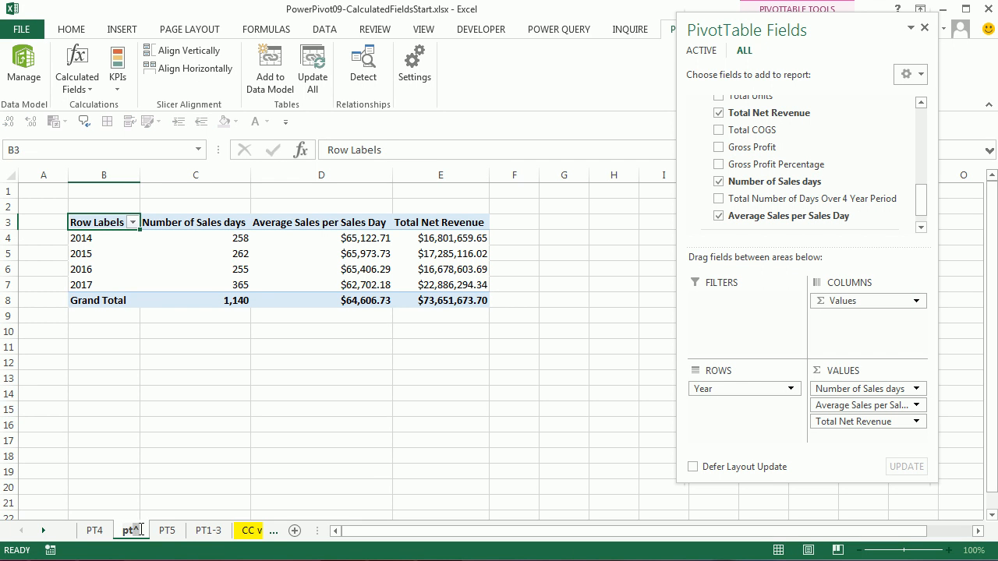
text(6)
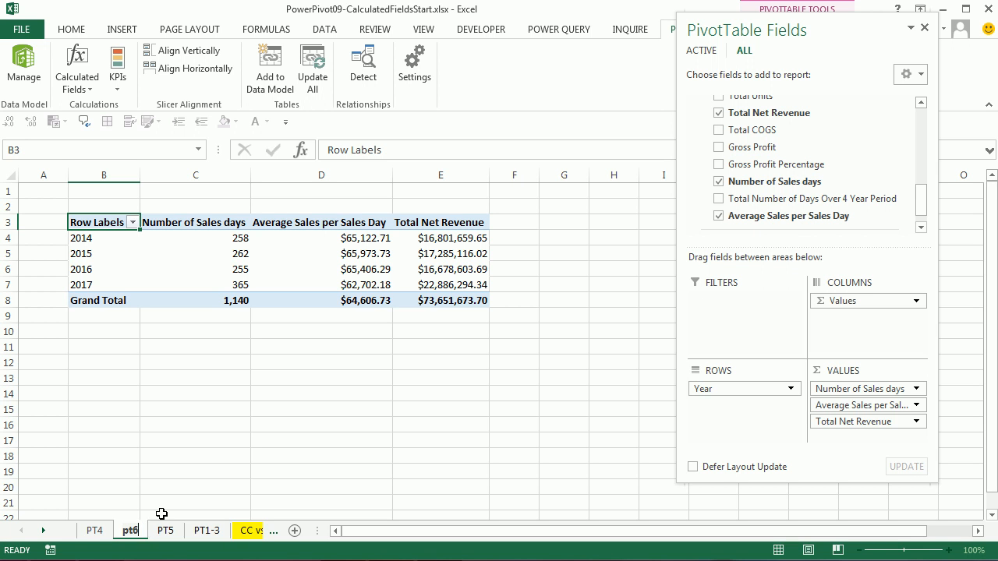
key(BackSpace)
key(BackSpace)
key(BackSpace)
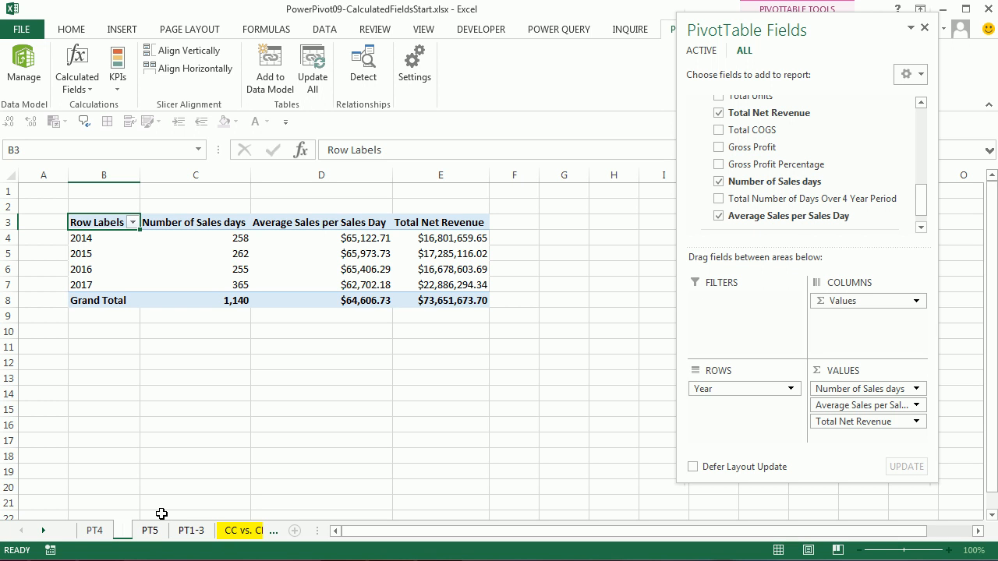
text(PT6)
key(Return)
click(195, 503)
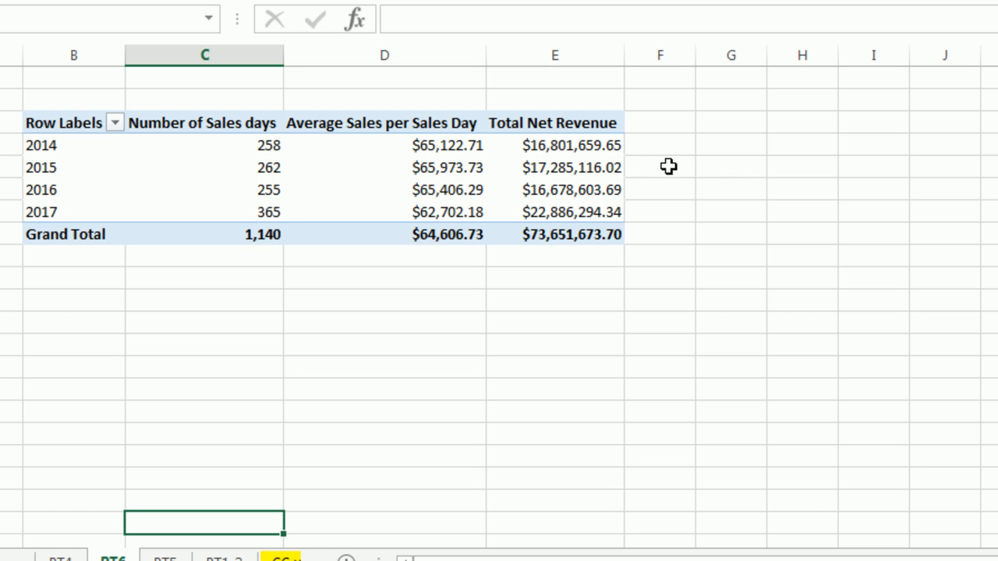
Step: Enter the year-over-year revenue change formula =E5/E4-1 in G5 and fill it down to G7
click(718, 170)
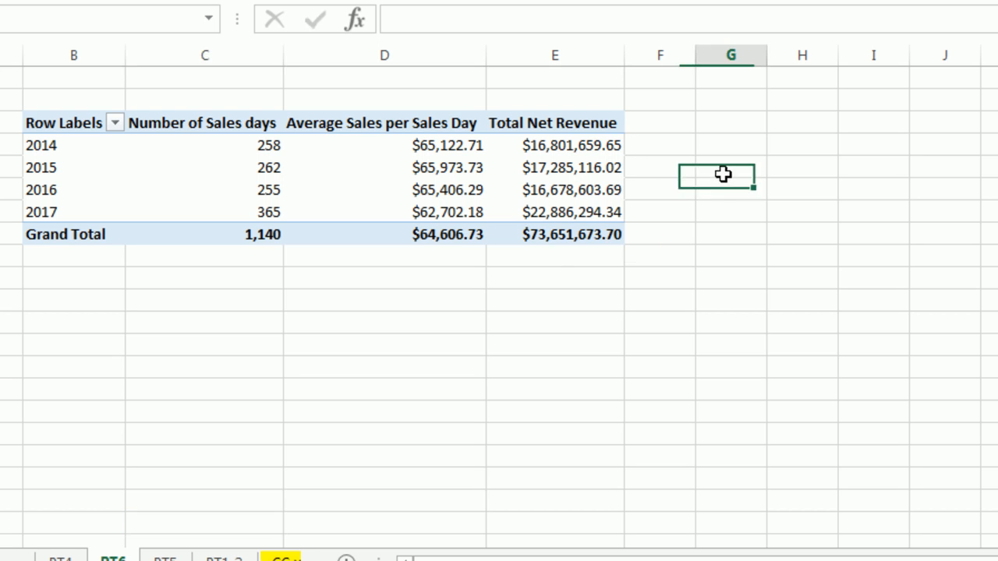
text(=)
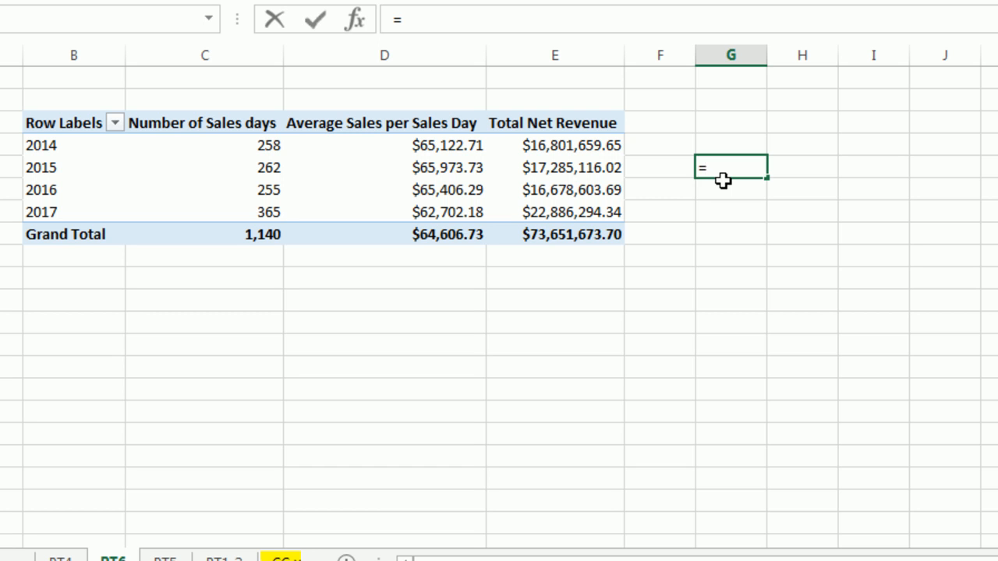
text(E5/E4)
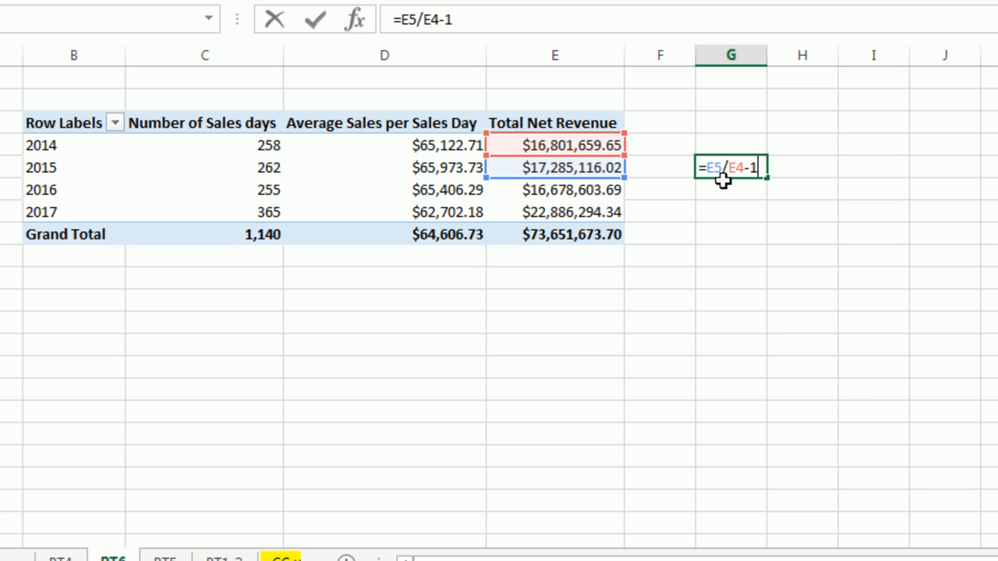
text(-1)
key(ctrl+Return)
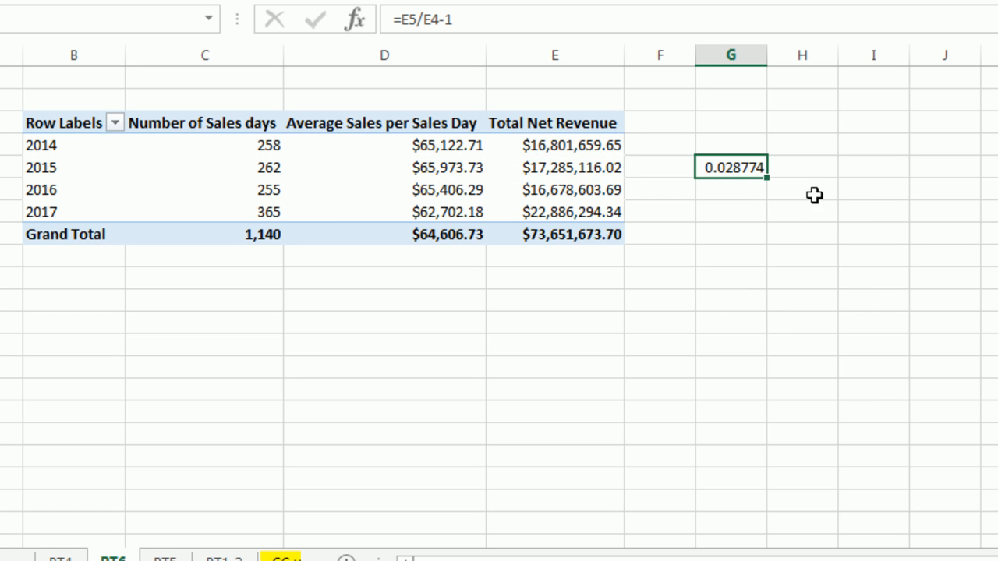
drag(768, 179, 770, 223)
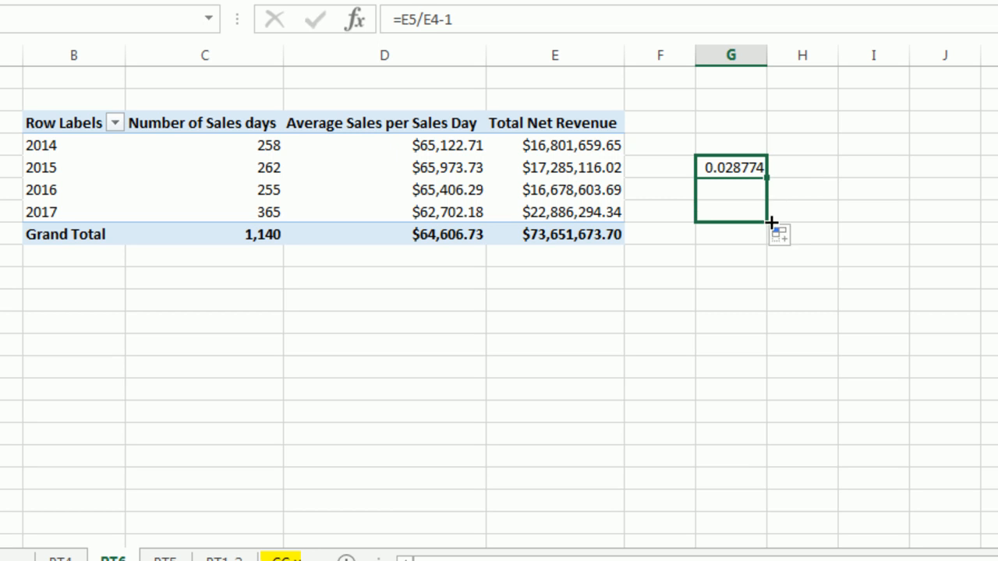
Step: Examine which Total Net Revenue cells the formula in G5 refers to
double_click(742, 167)
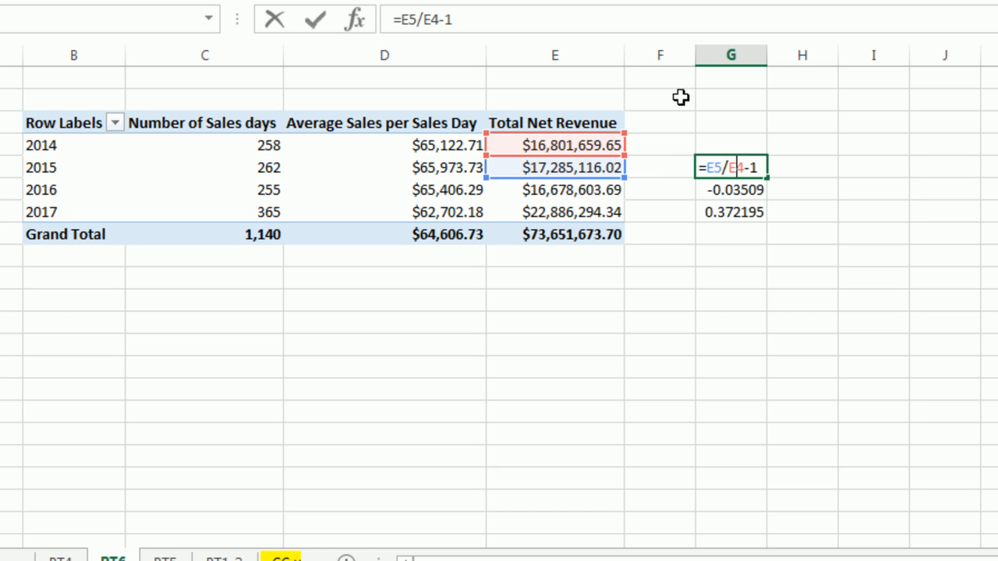
key(Escape)
click(568, 172)
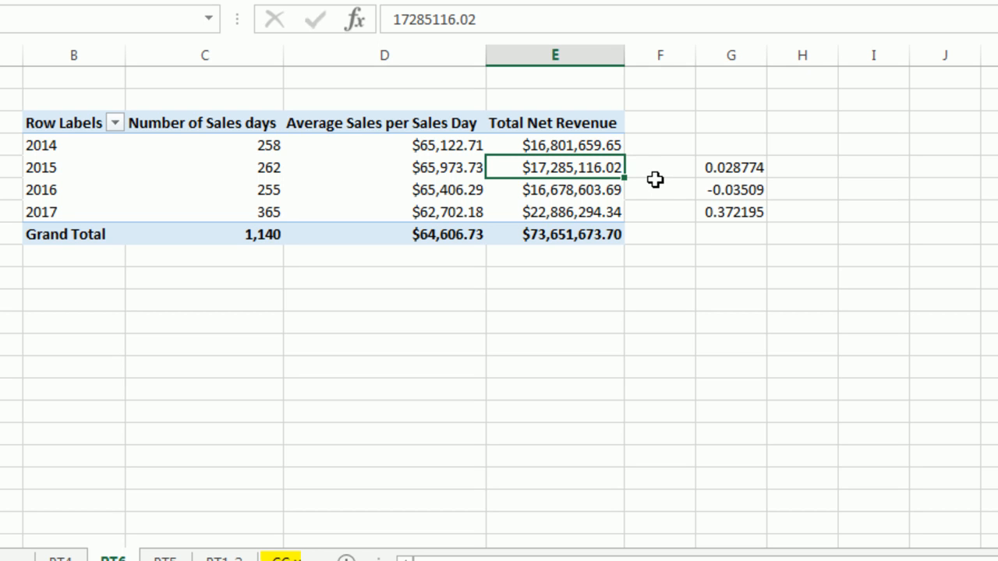
double_click(713, 167)
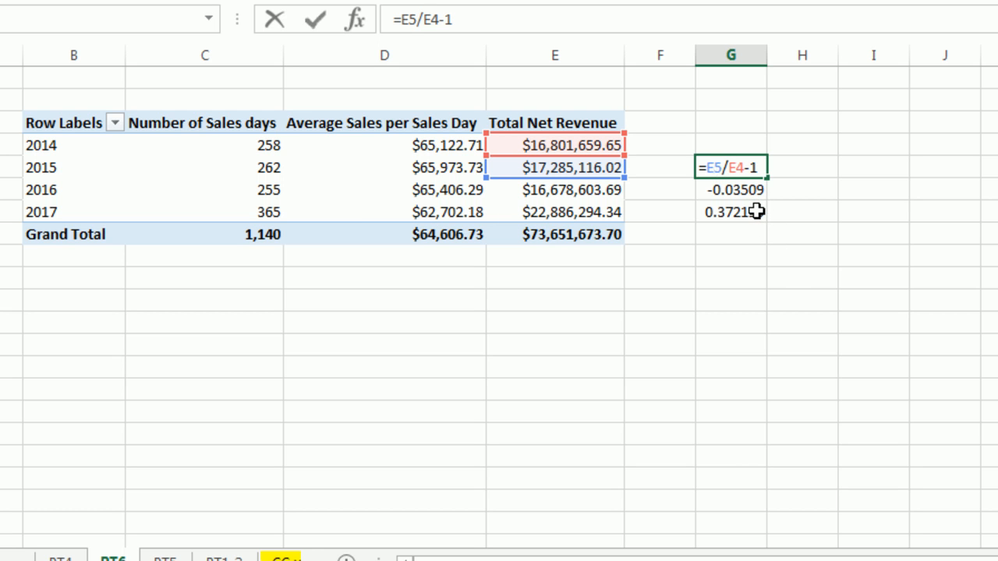
key(ctrl+Return)
Step: Fill the change formula from G5 up into G4 and open the G4 formula to inspect its references
drag(772, 154, 769, 142)
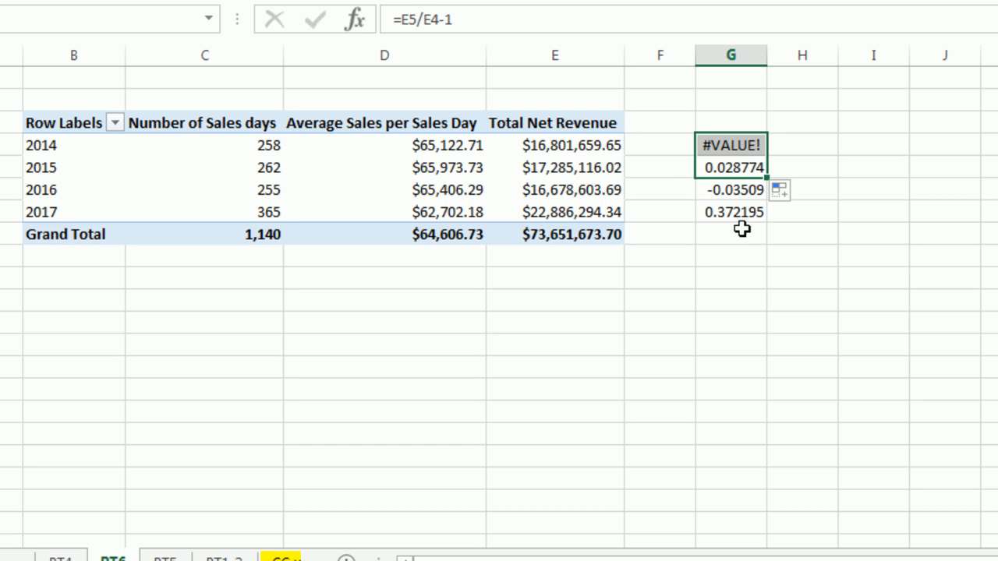
click(752, 148)
double_click(753, 147)
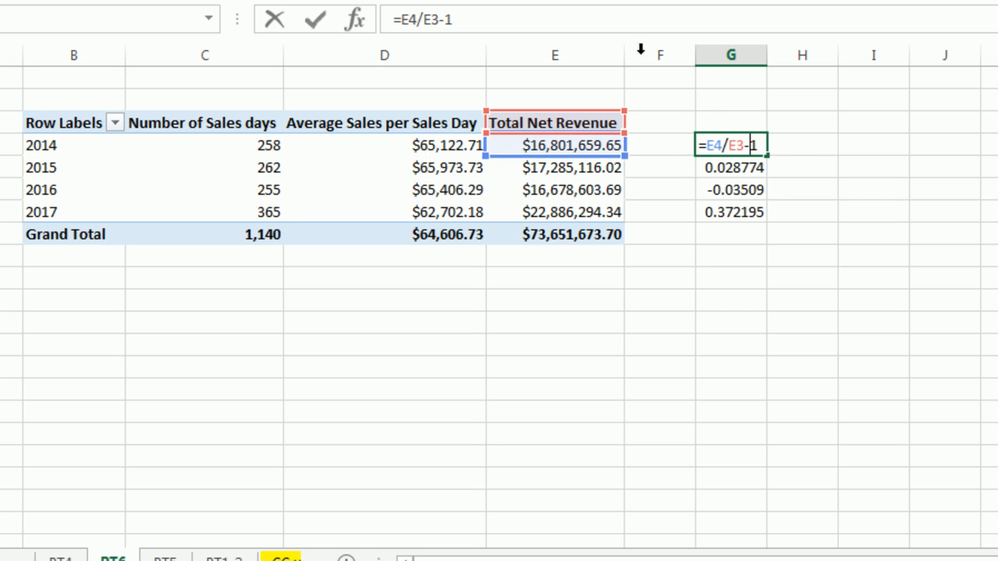
Step: Wrap the revenue change formula in G4 in IFERROR so it reads =IFERROR(E4/E3-1,"")
click(707, 145)
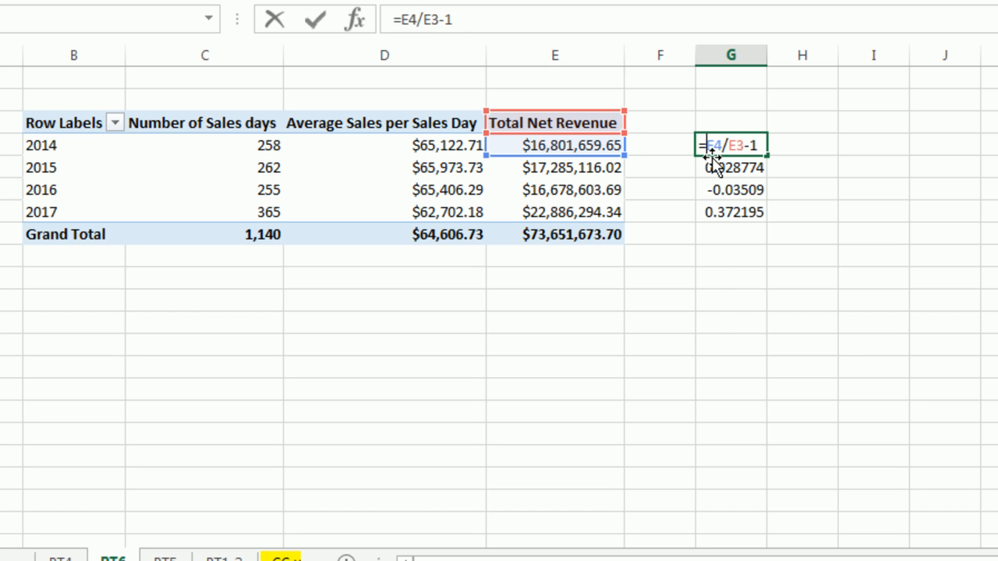
text(if)
key(Tab)
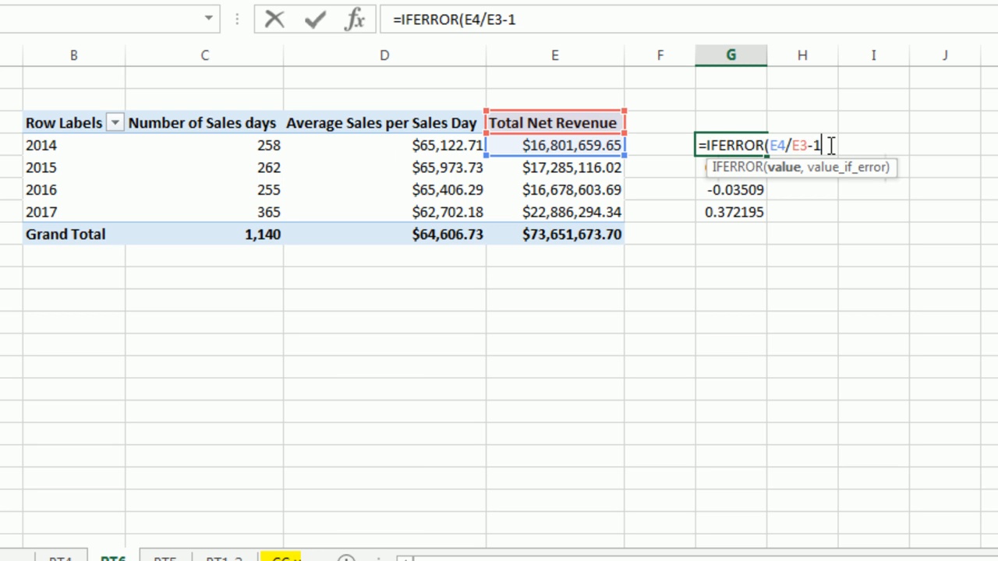
text(,"")
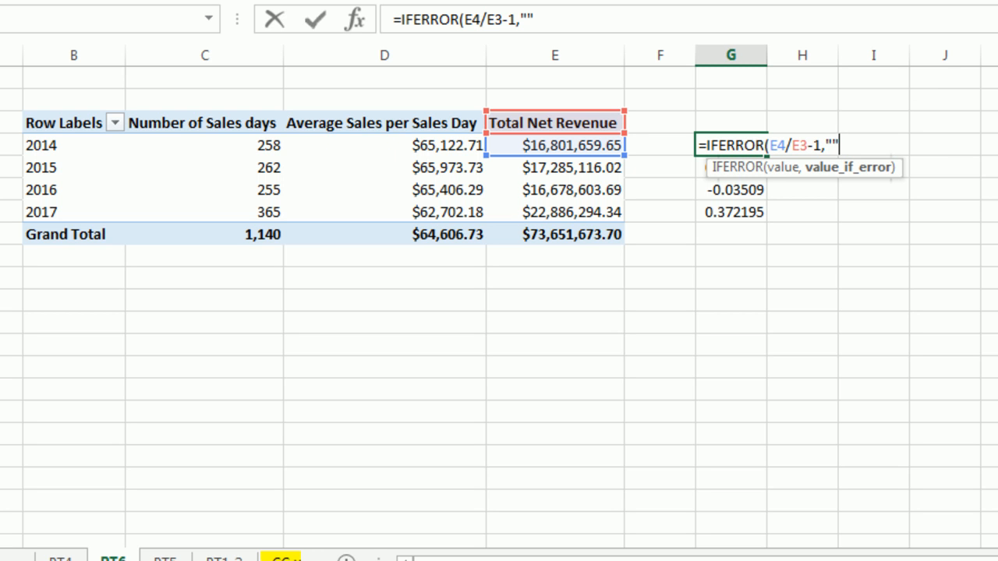
text())
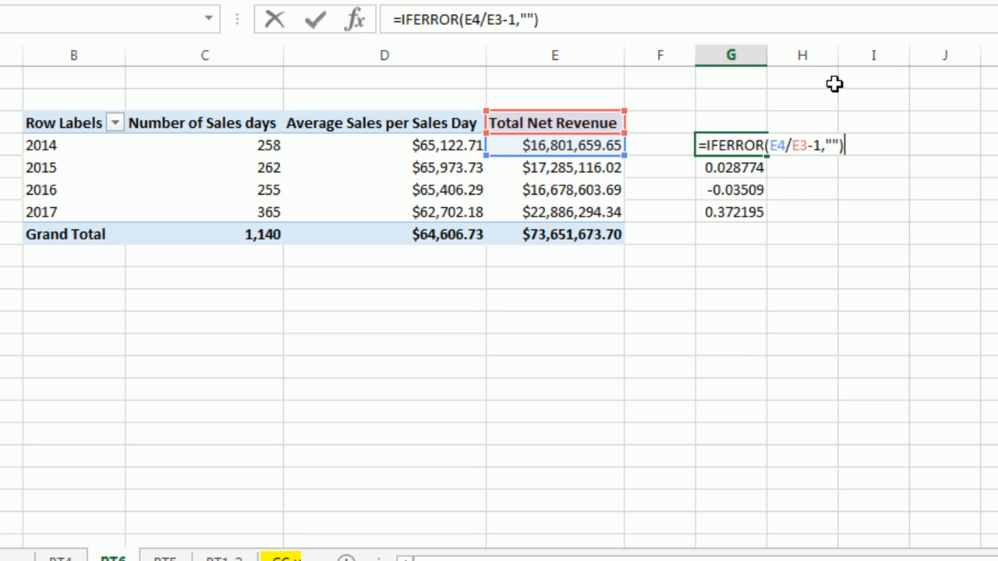
key(ctrl+Return)
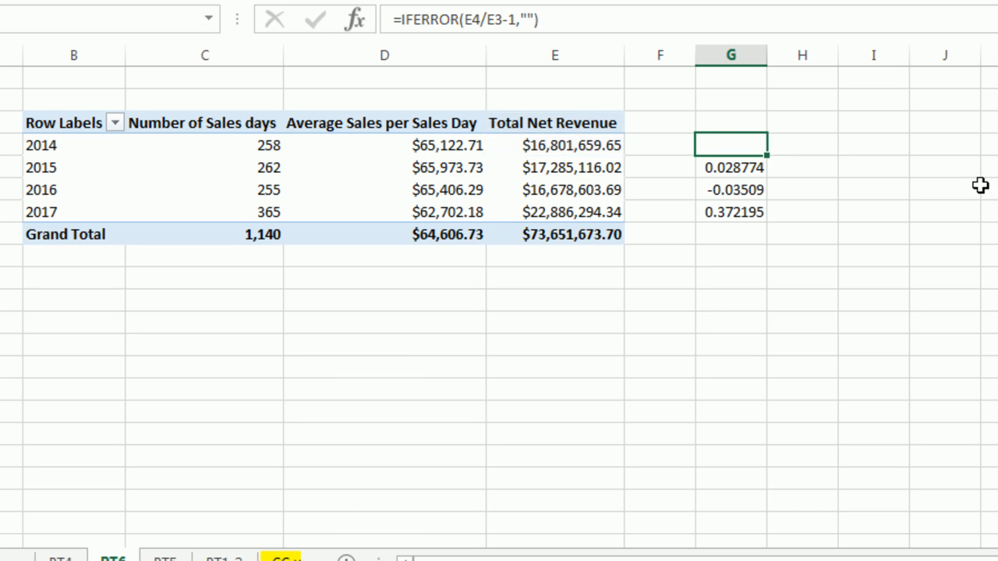
Step: Fill the IFERROR formula from G4 down to G7 and inspect the references in the G4 formula
double_click(767, 157)
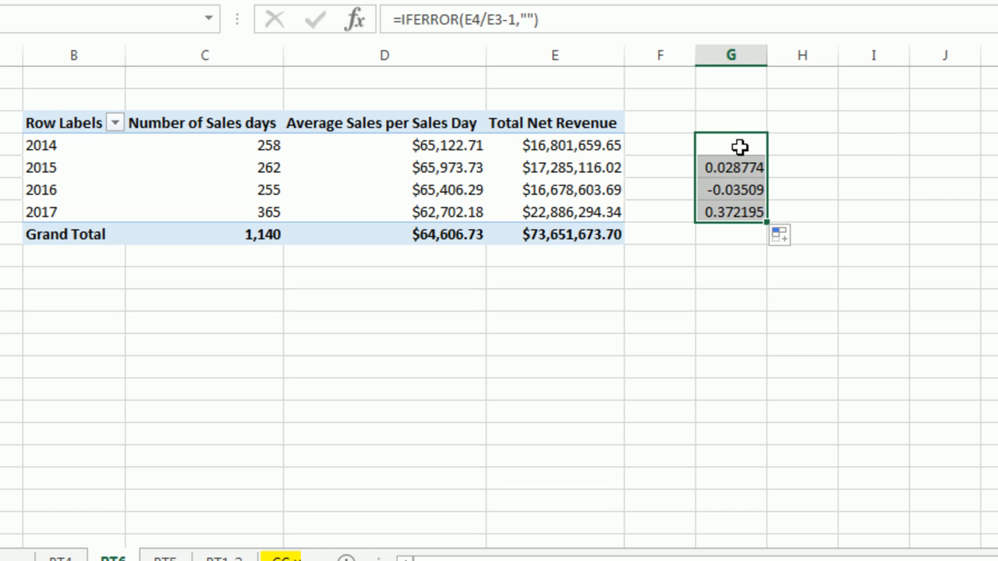
double_click(735, 146)
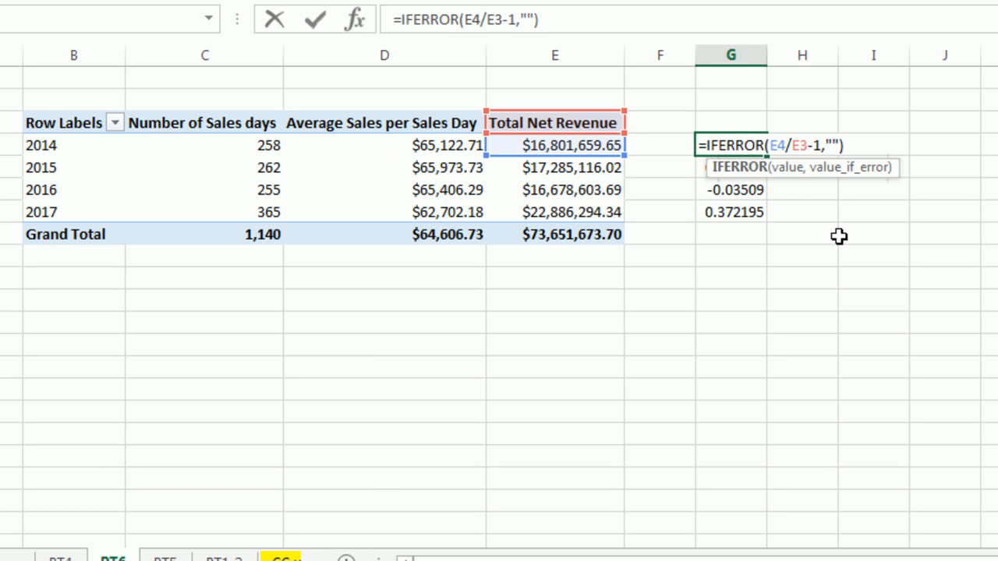
key(Escape)
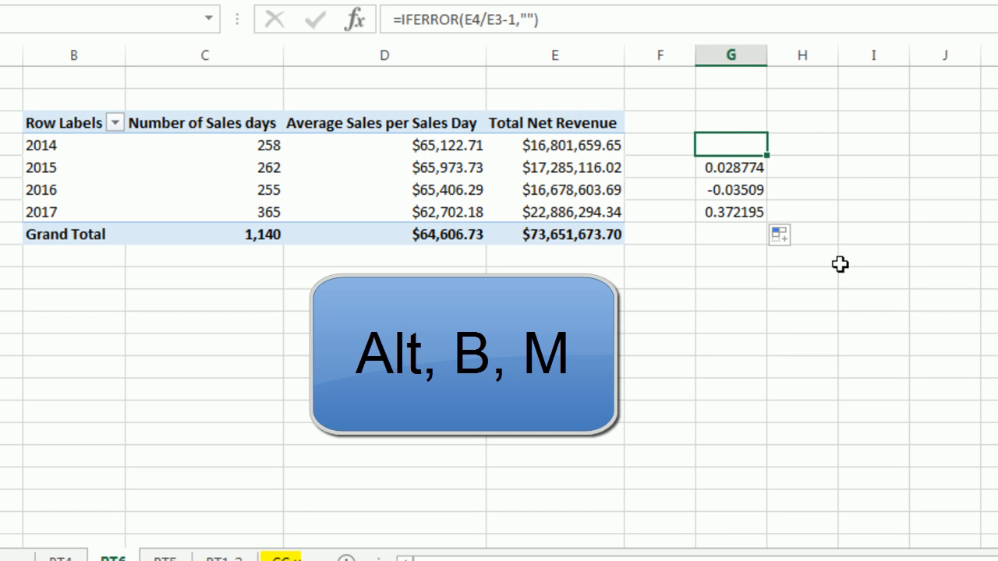
Step: Switch to the PowerPivot window and begin the calculated field Total Net Revenue From Last Year below Average Sales per Sales Day with CALCULATE([Total Net Revenue]
key(alt+b)
key(m)
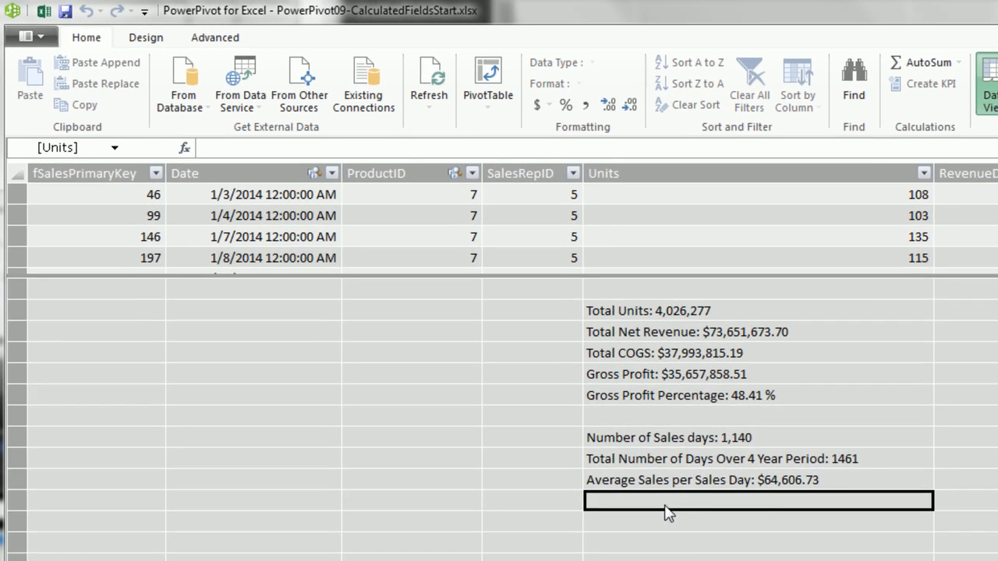
text(Total Net Revenue From Last Year)
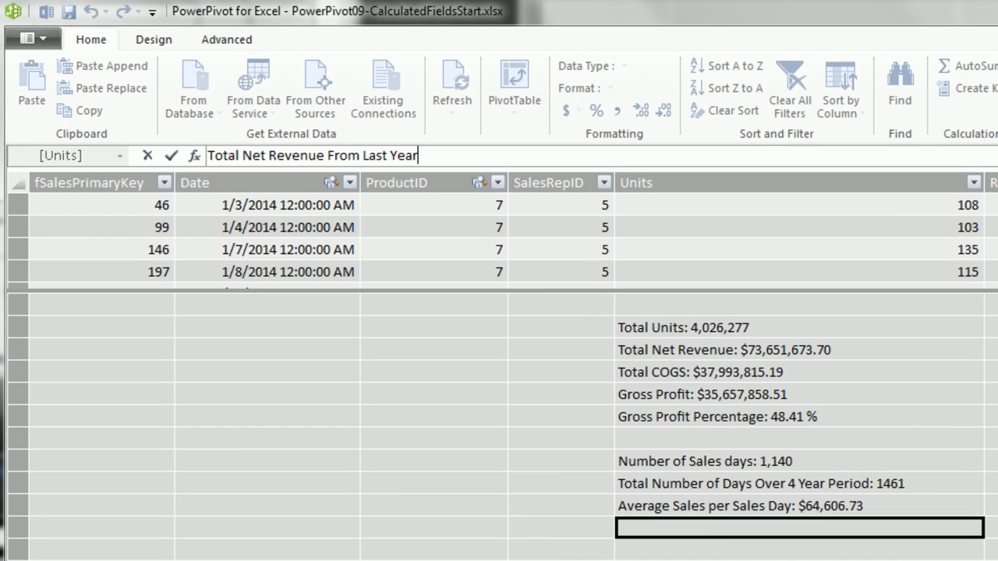
text(:=c)
key(Tab)
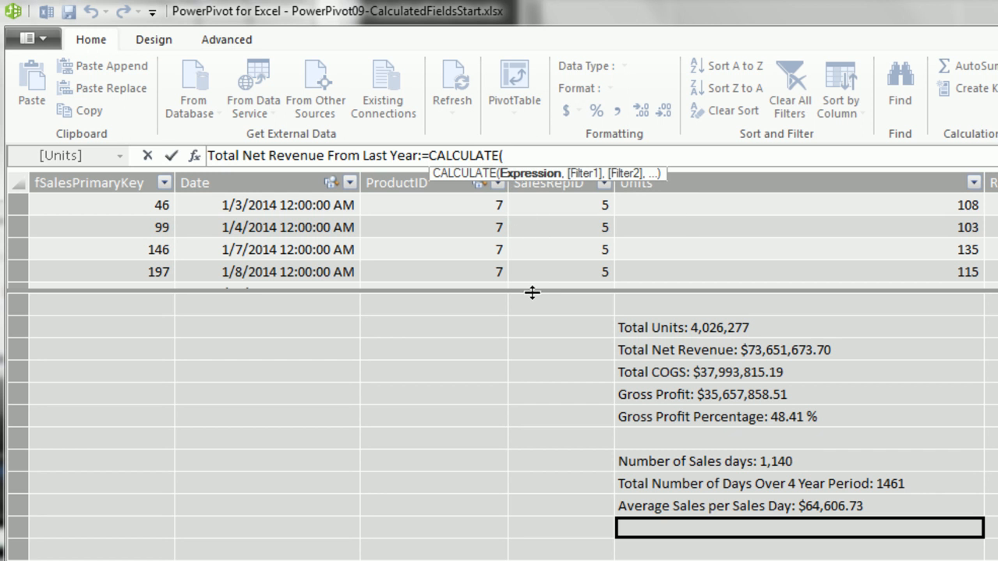
text([t)
key(Down)
key(Tab)
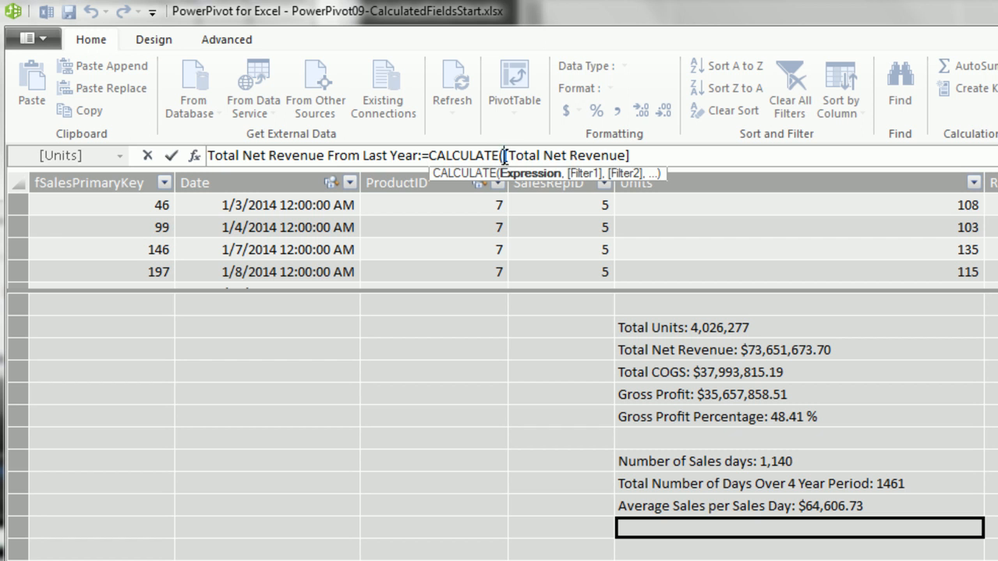
drag(503, 156, 654, 159)
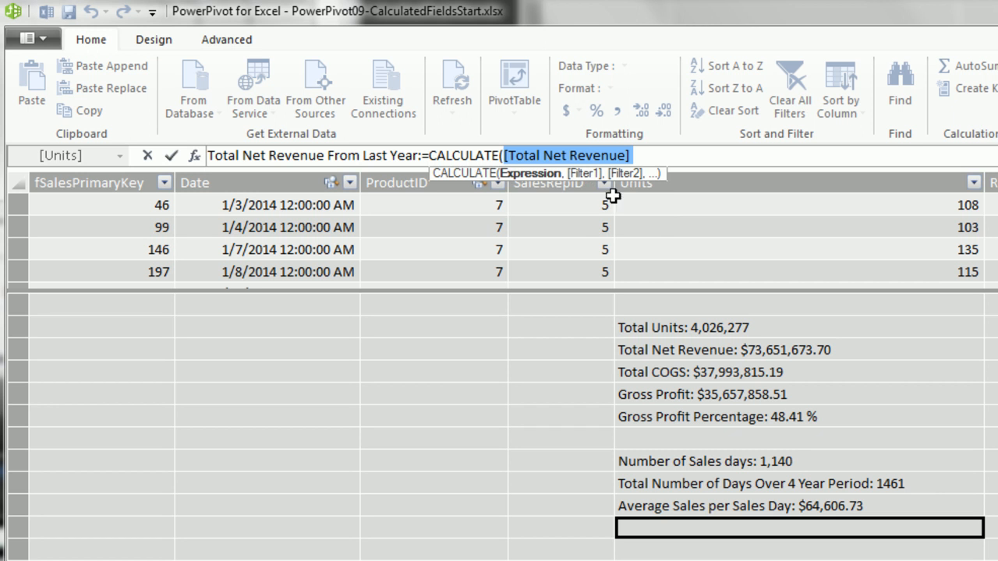
click(647, 157)
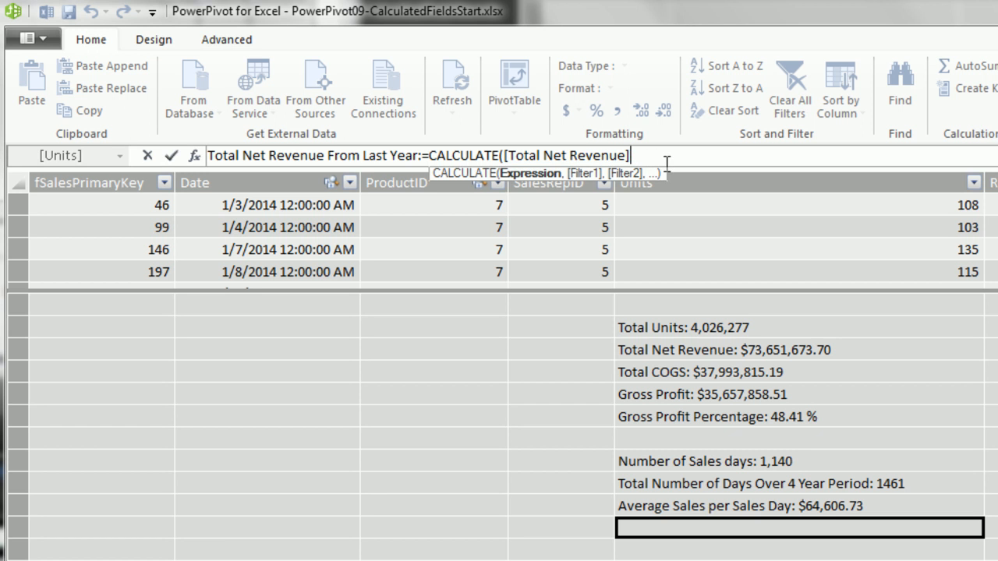
Step: Complete the last-year revenue field with the filter SAMEPERIODLASTYEAR(dCalendar[Dates]) and format it as Currency
text(,)
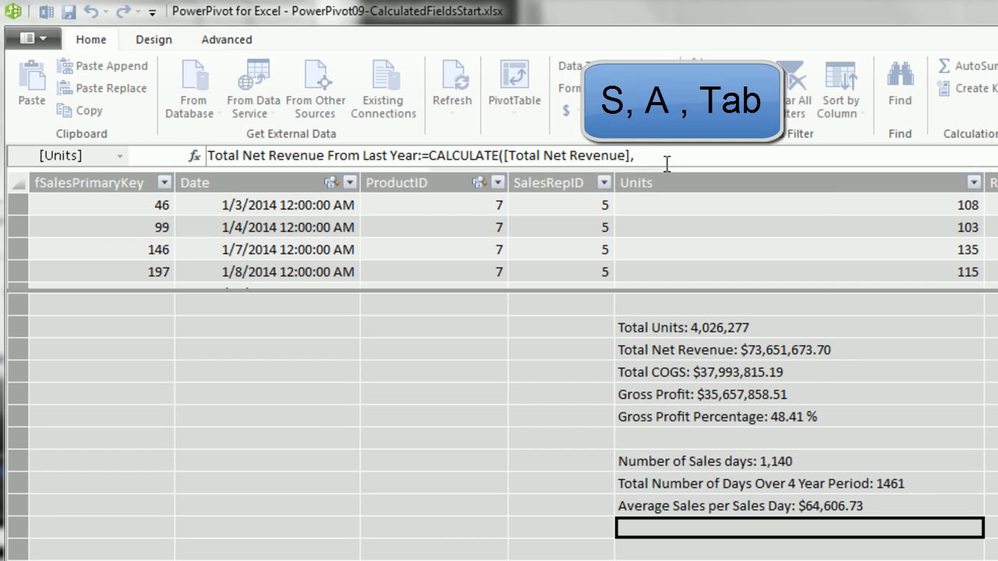
text(sa)
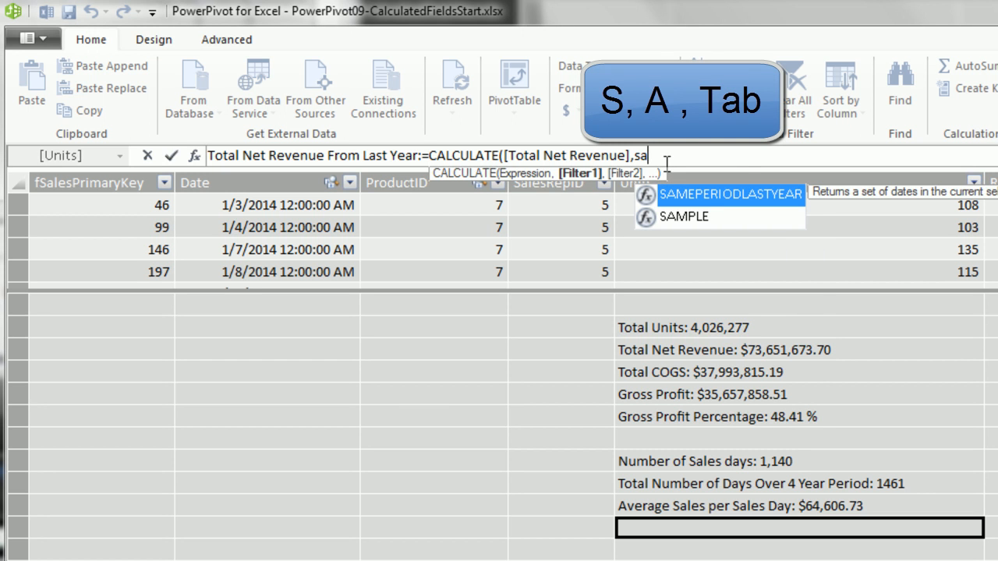
key(Tab)
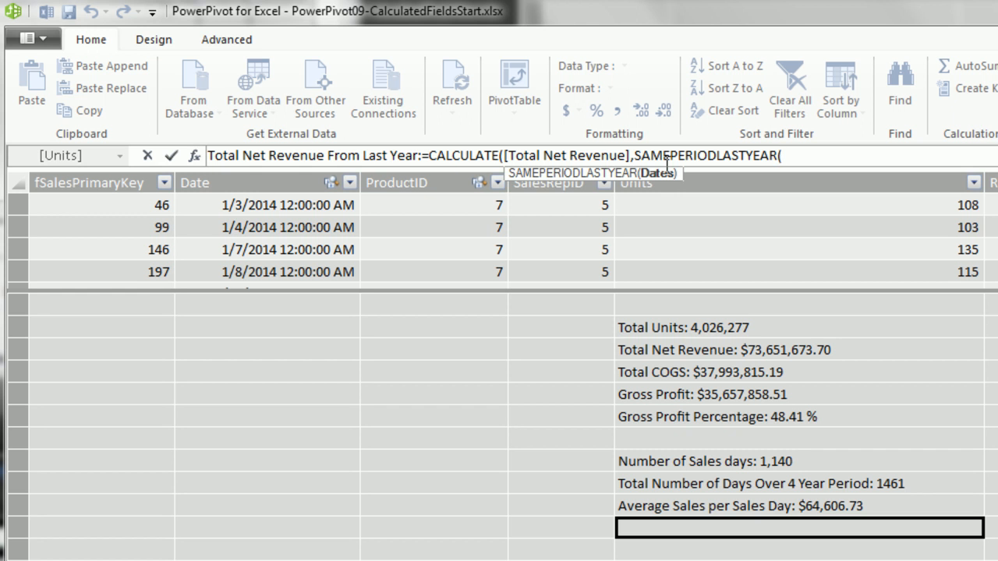
text(dc)
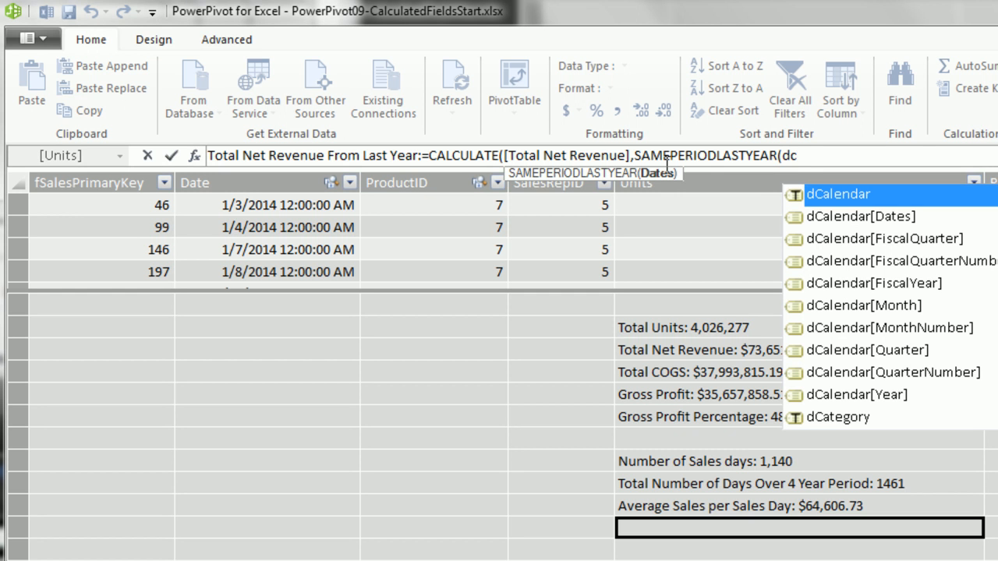
key(Down)
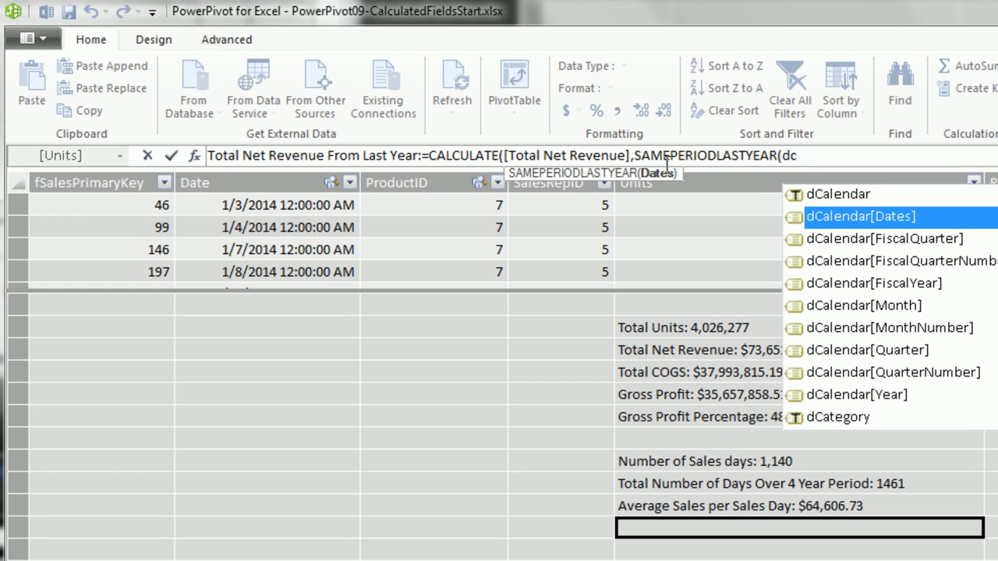
key(Tab)
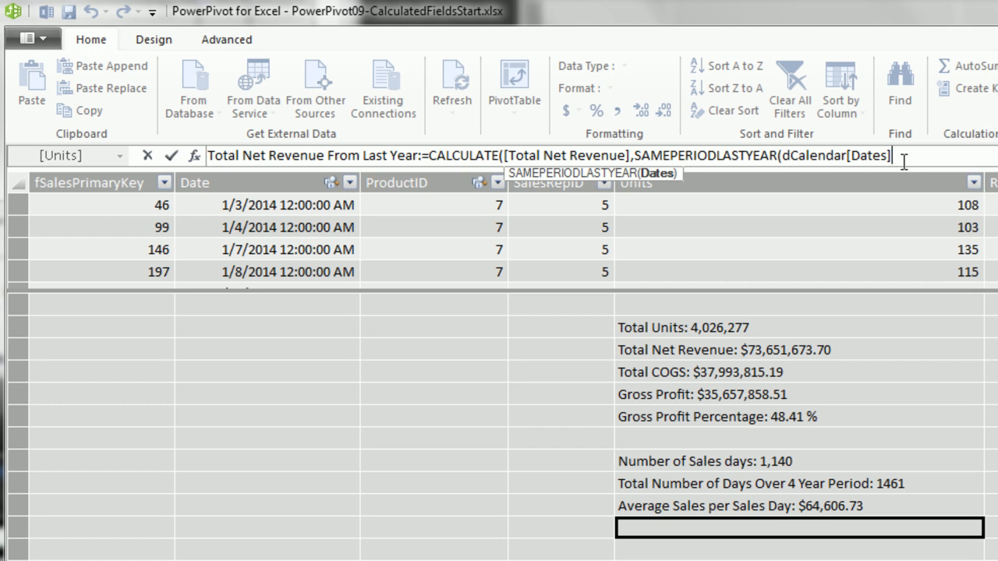
text())
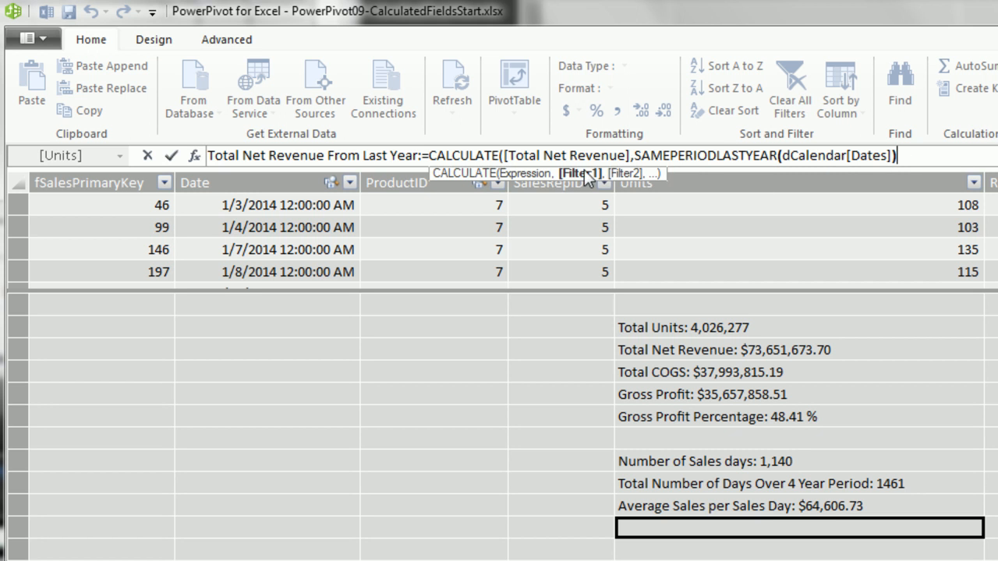
text())
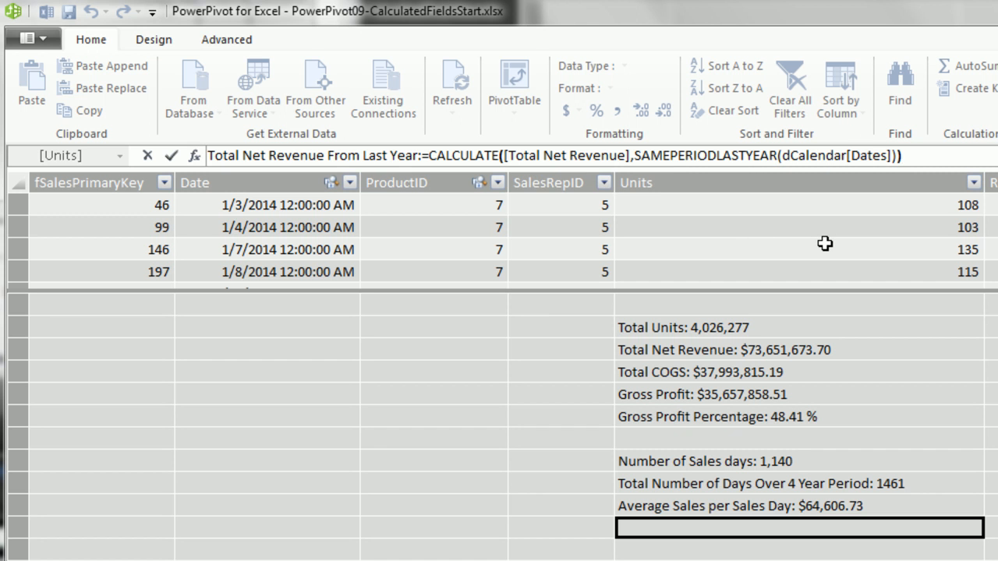
key(Return)
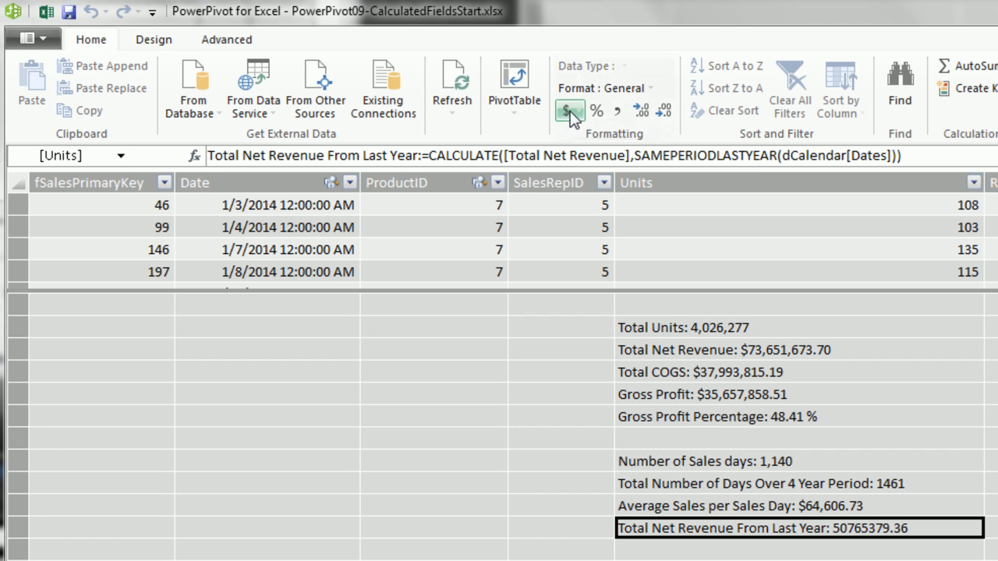
click(570, 116)
click(616, 232)
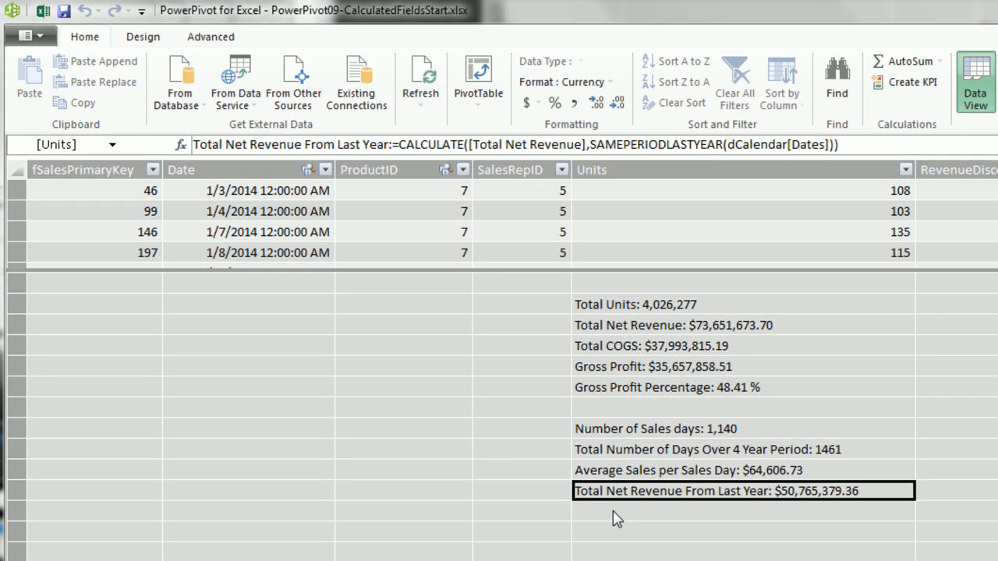
Step: Begin a calculated field named % Change for Net Revenue below the last-year revenue field, with [Total Net Revenue] as the numerator
click(612, 511)
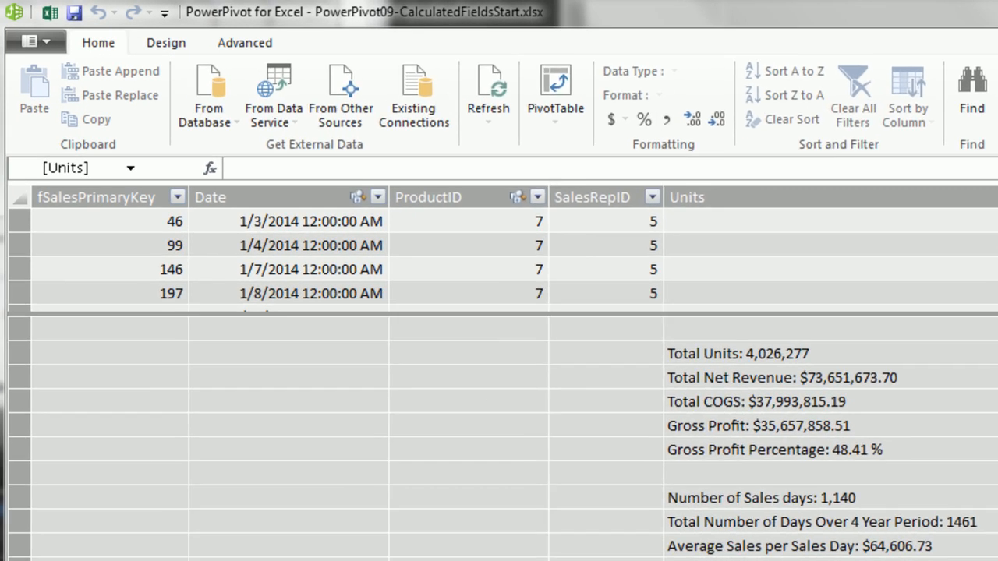
text(% Change for Net Revenue:)
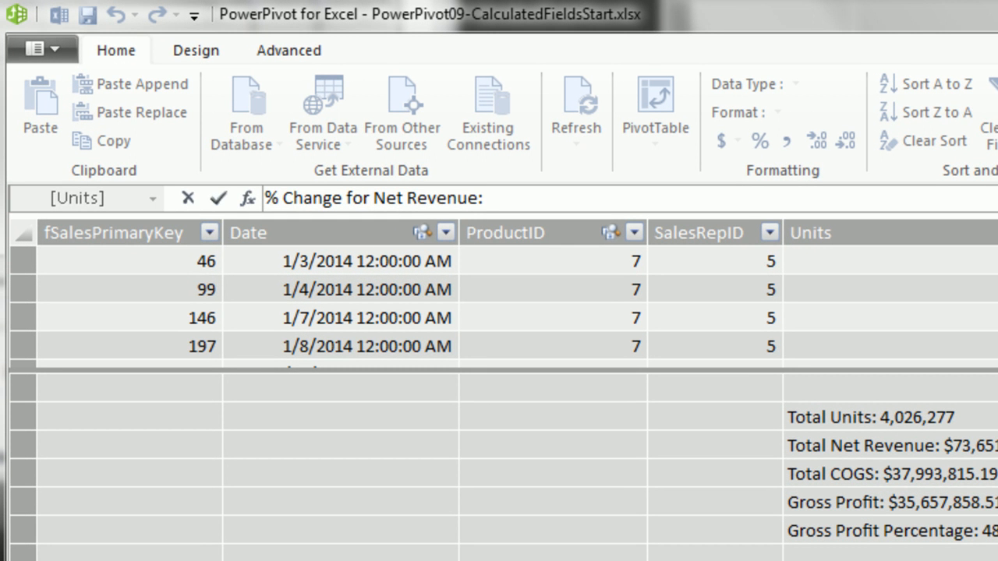
text(=[)
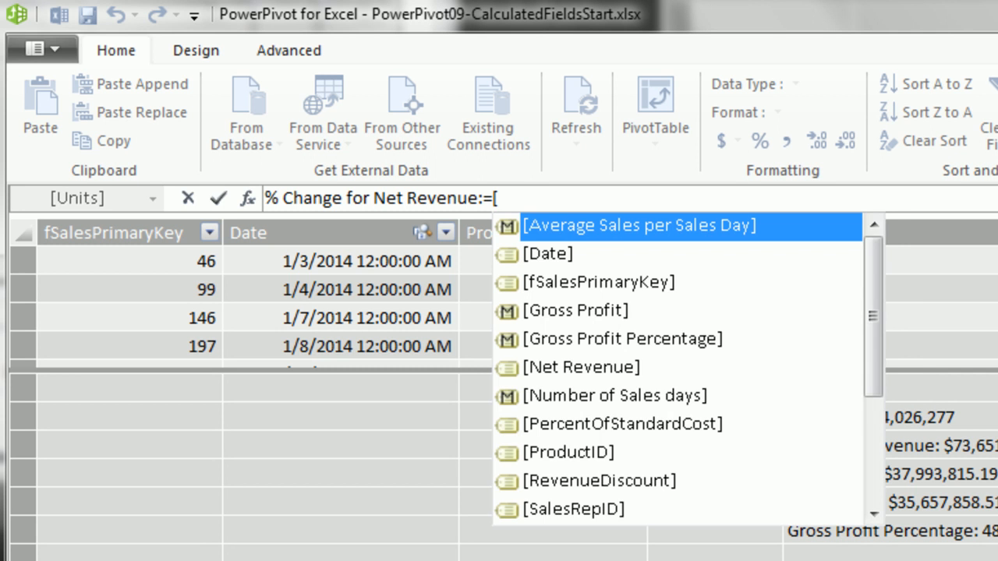
text(t)
key(Down)
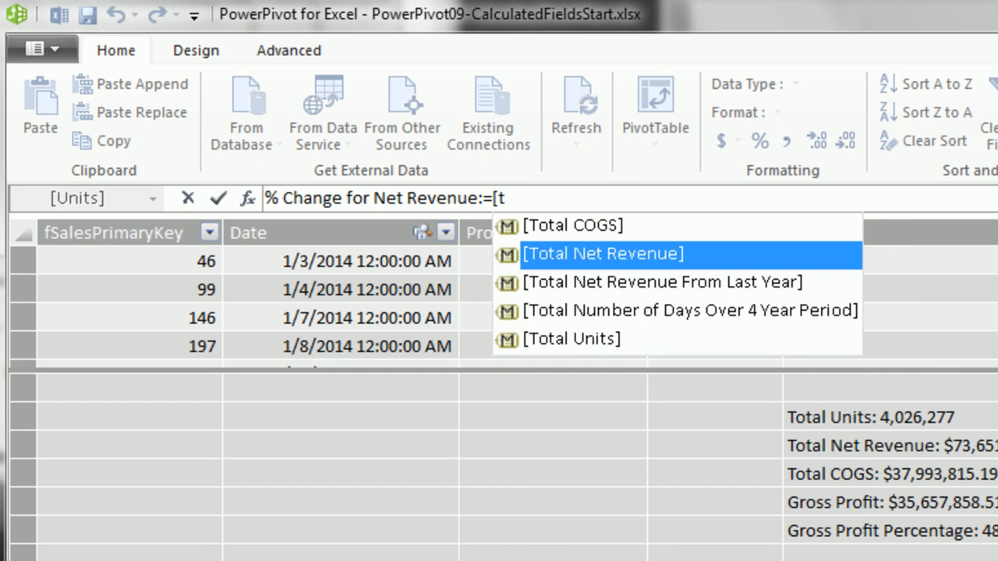
key(Tab)
text(/)
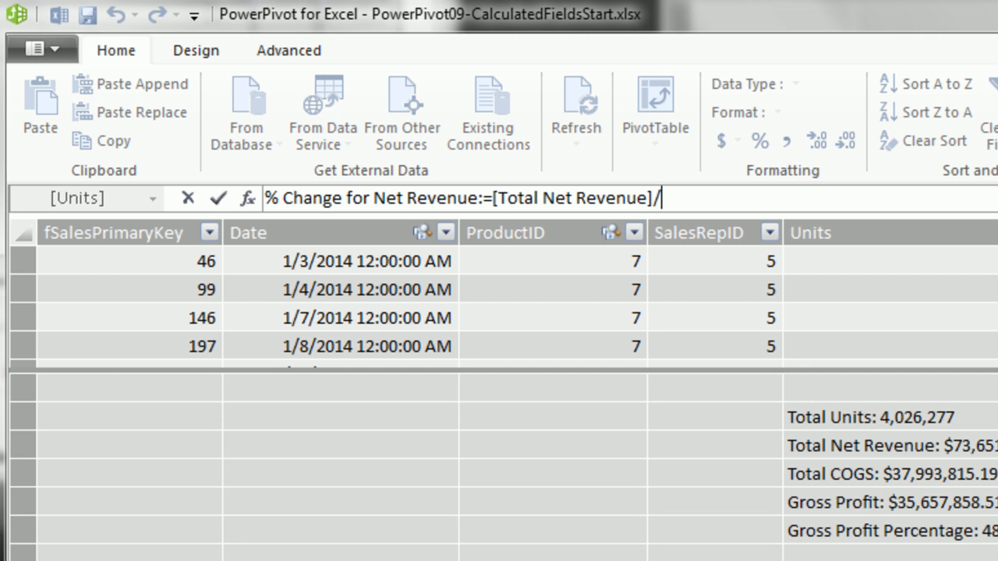
Step: Finish the % Change formula by dividing by [Total Net Revenue From Last Year] and subtracting 1, and format the field as Percentage
text([)
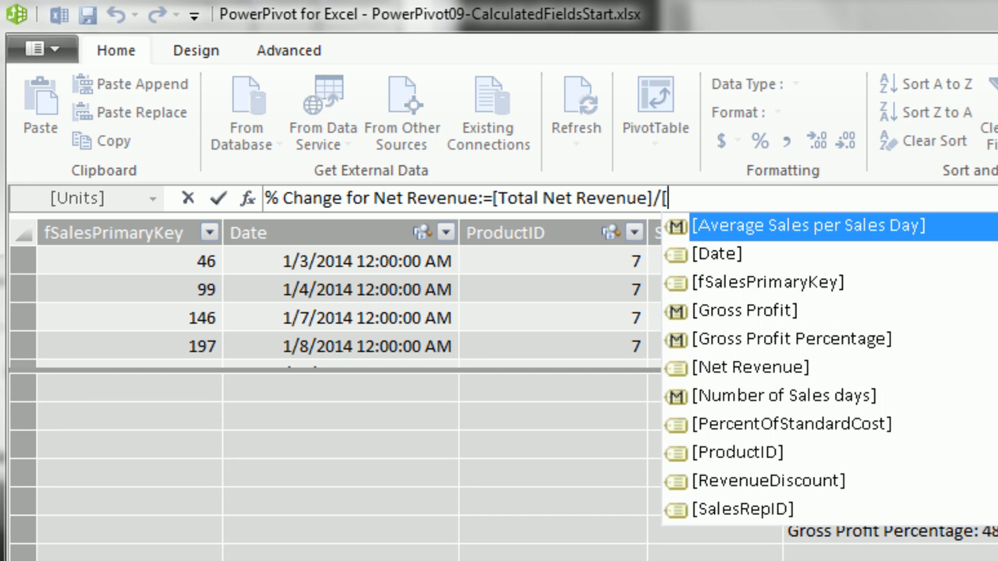
text(t)
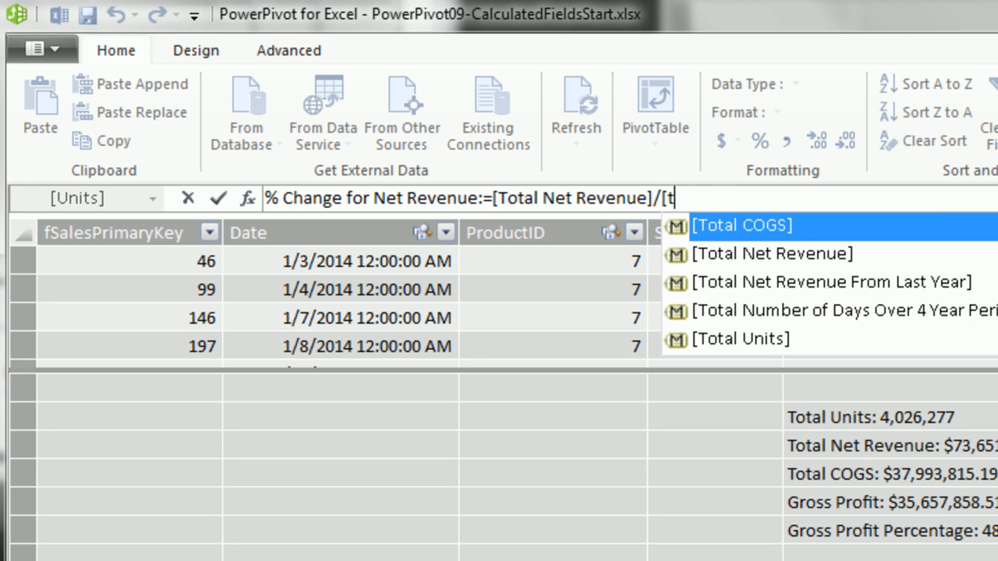
key(Down)
key(Down)
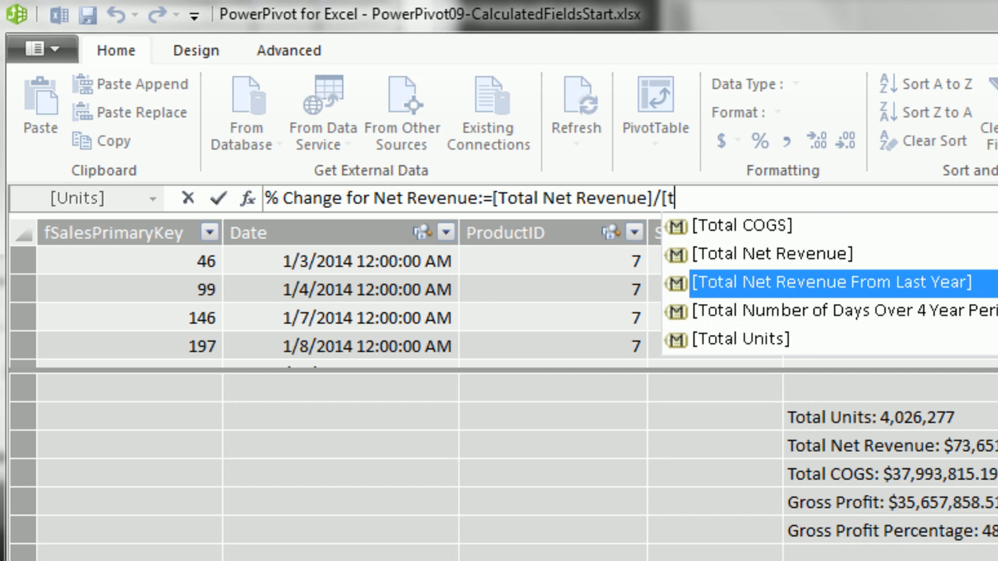
key(Tab)
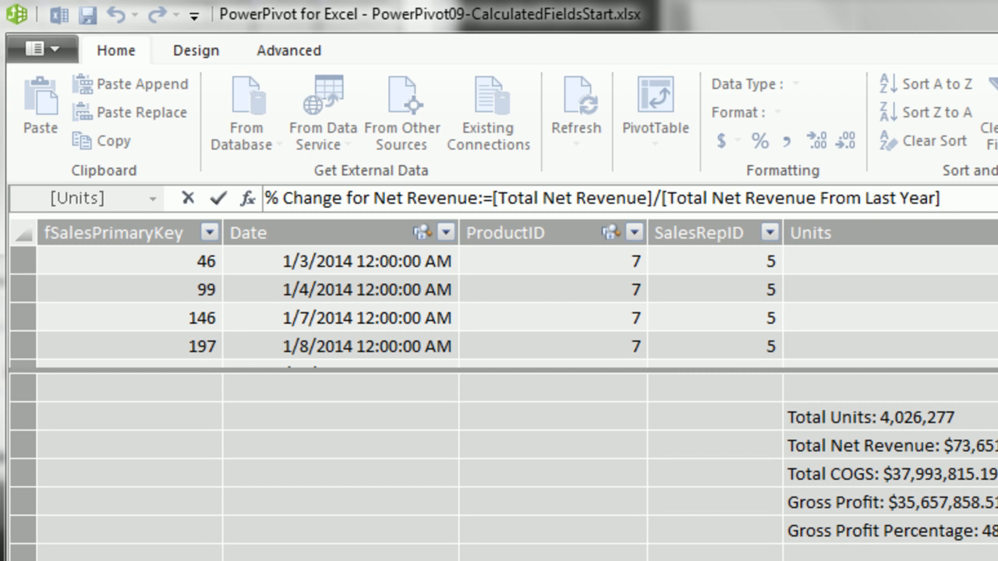
text(-1)
key(Return)
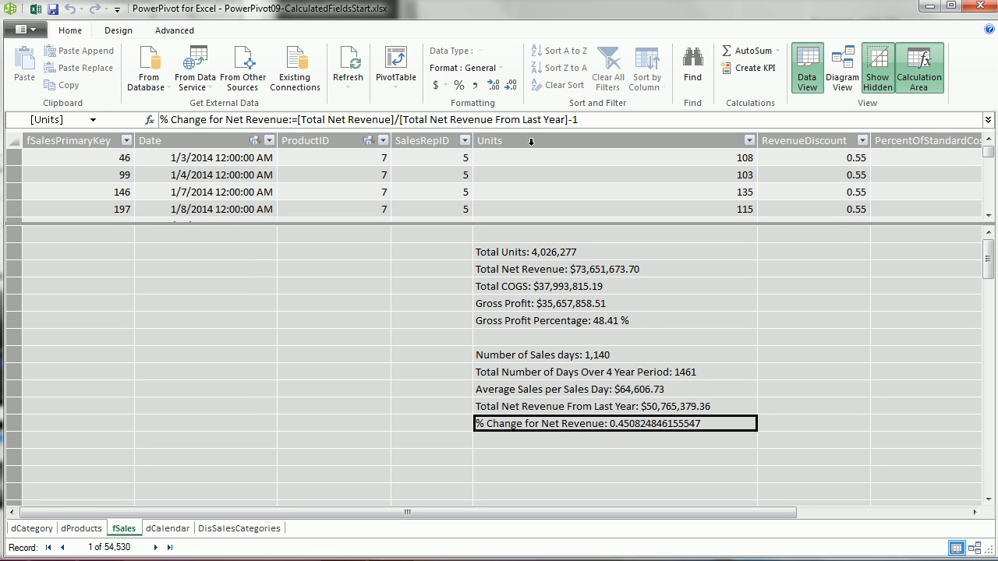
click(459, 85)
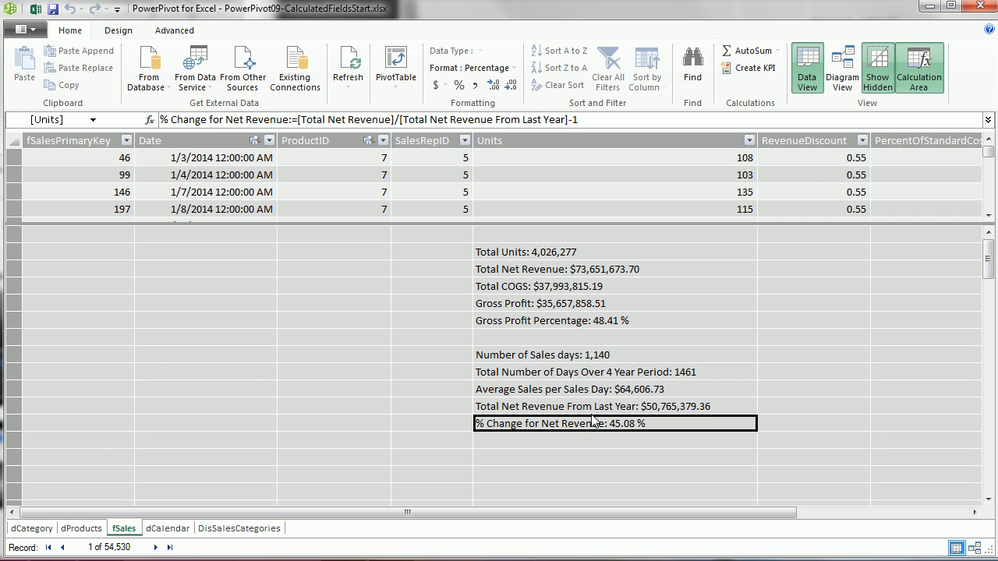
Step: Switch to the Excel workbook and move the worksheet year-over-year change formulas from G2:G9 to column N on sheet PT6
key(alt+Tab)
key(alt+Tab)
key(alt+Tab)
key(alt+Tab)
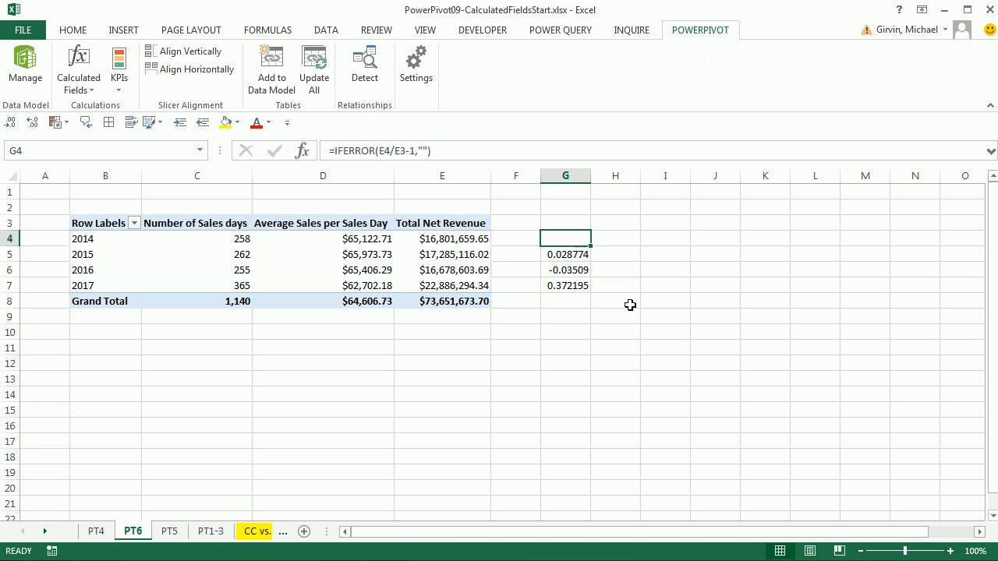
drag(557, 210, 569, 317)
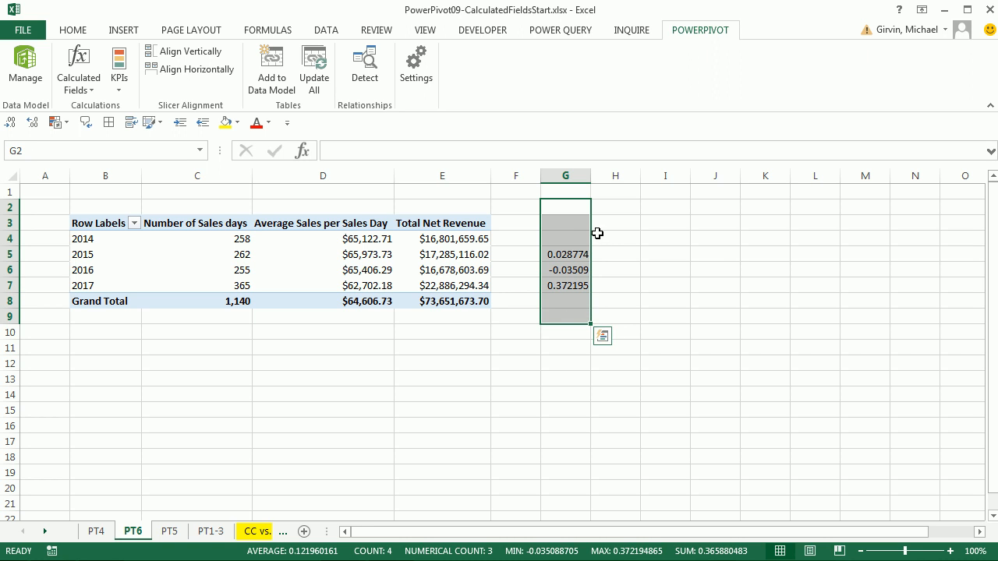
drag(592, 232, 915, 215)
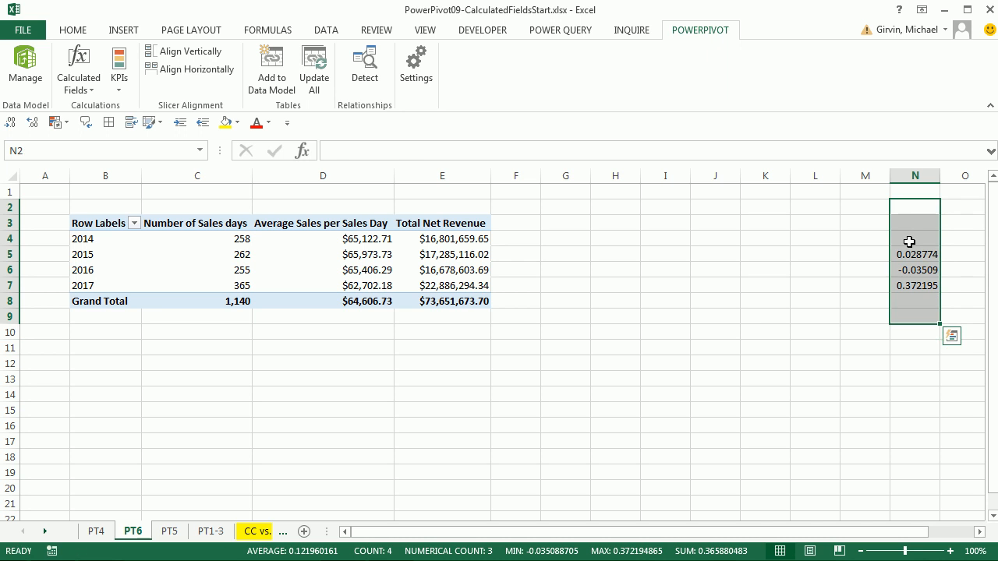
double_click(909, 240)
key(Escape)
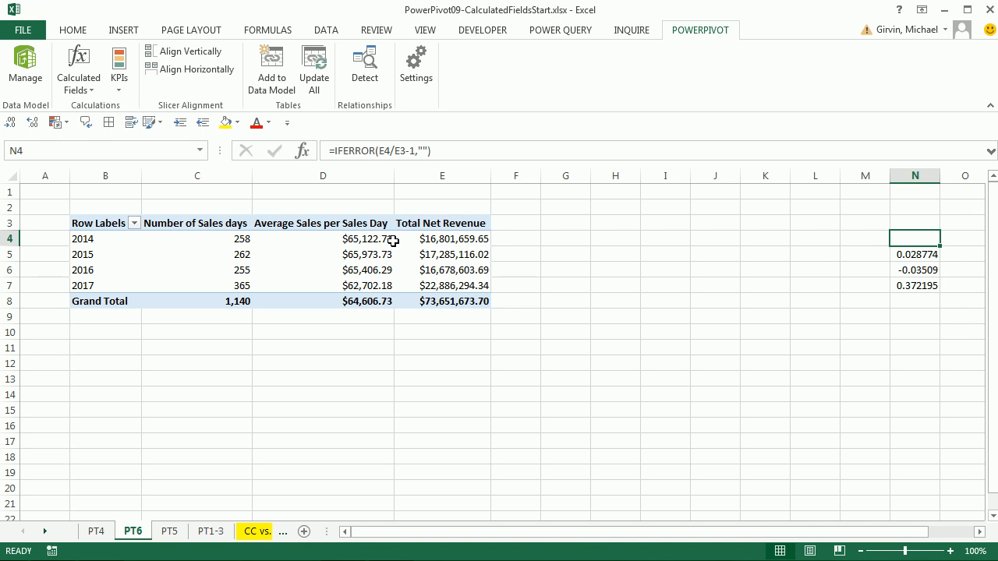
Step: Add Total Net Revenue From Last Year to the values of the yearly PivotTable, below Total Net Revenue
click(390, 238)
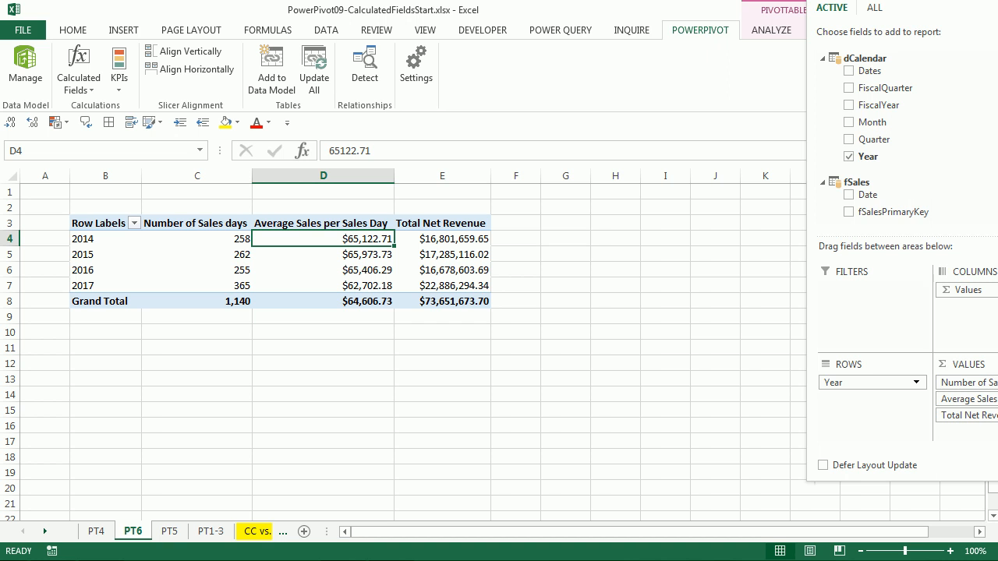
drag(843, 90, 844, 123)
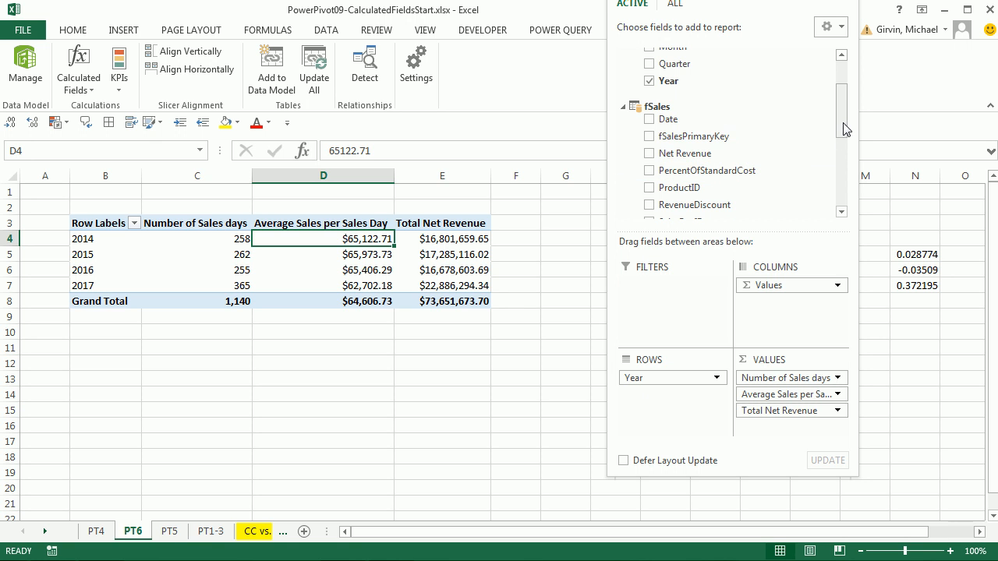
drag(843, 127, 843, 195)
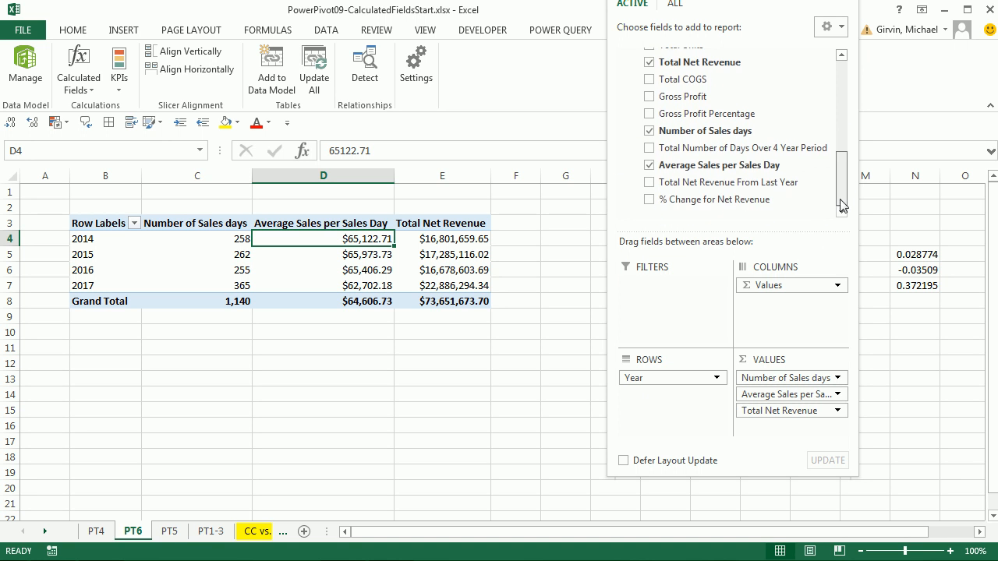
drag(667, 186, 783, 443)
drag(741, 0, 870, 17)
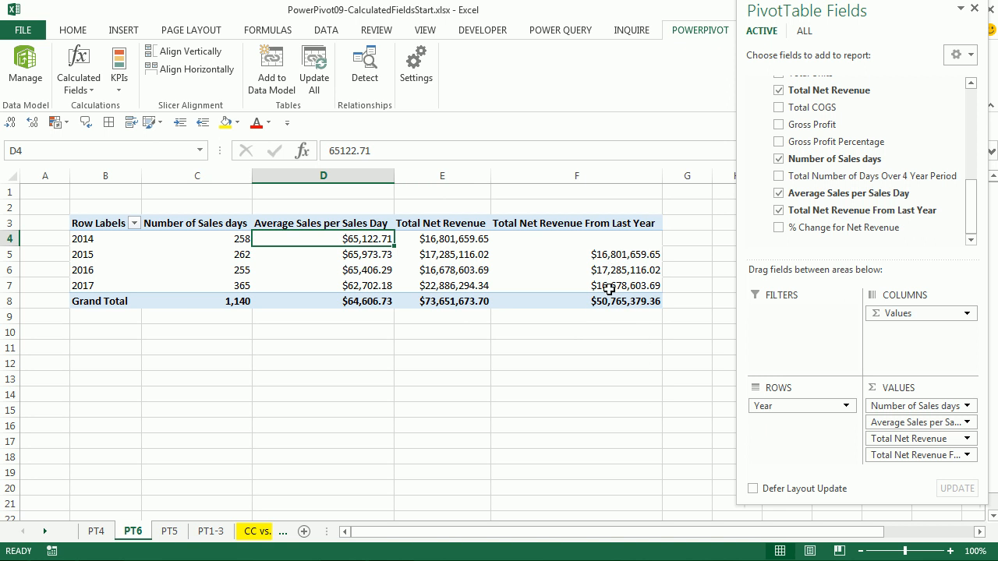
Step: Add % Change for Net Revenue as the last value field of the PivotTable and select its 2014 cell
drag(814, 231, 907, 491)
drag(610, 532, 736, 532)
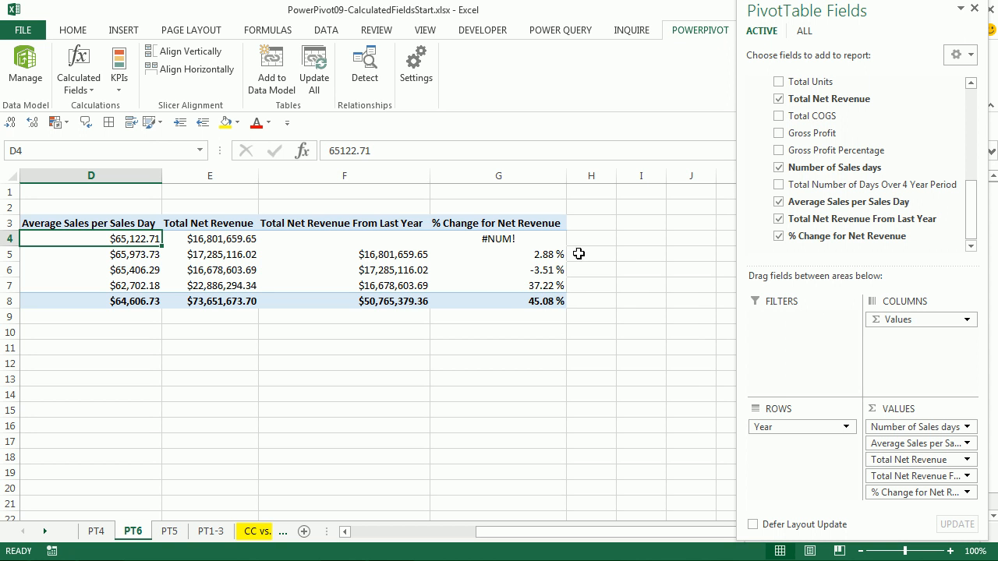
drag(913, 31, 757, 379)
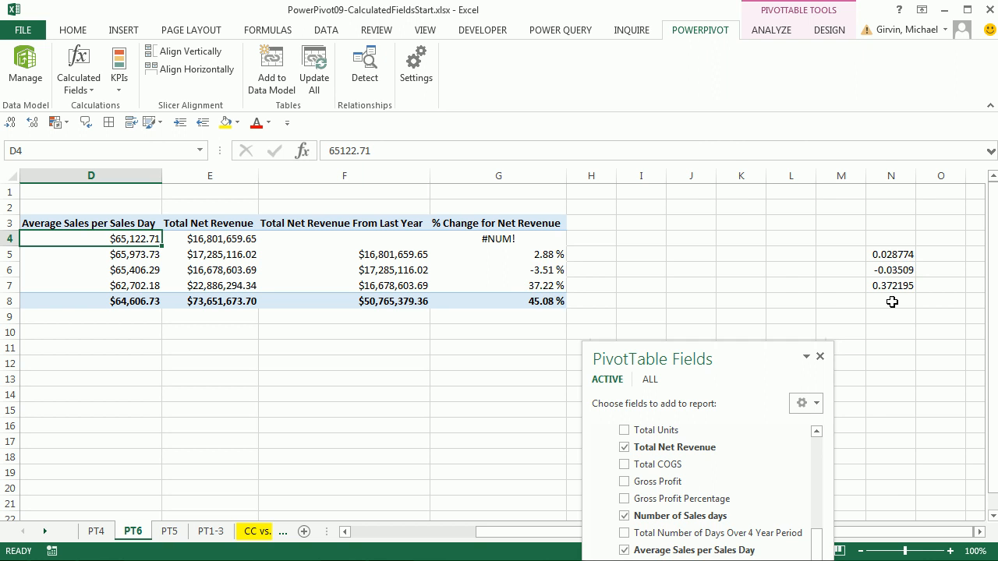
click(508, 239)
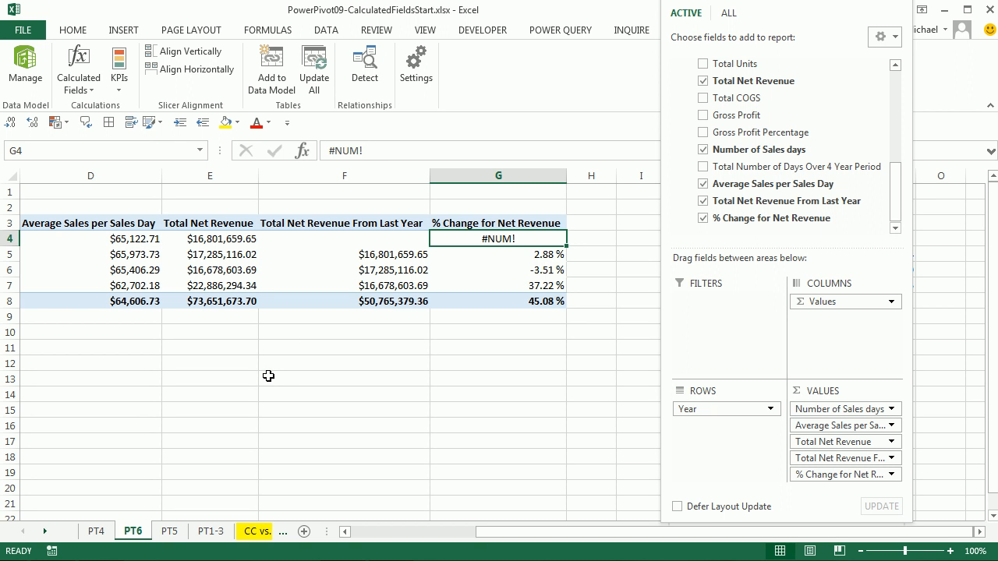
Step: Switch to the PowerPivot window and open an IFERROR function around the % Change for Net Revenue calculation
key(alt+Tab)
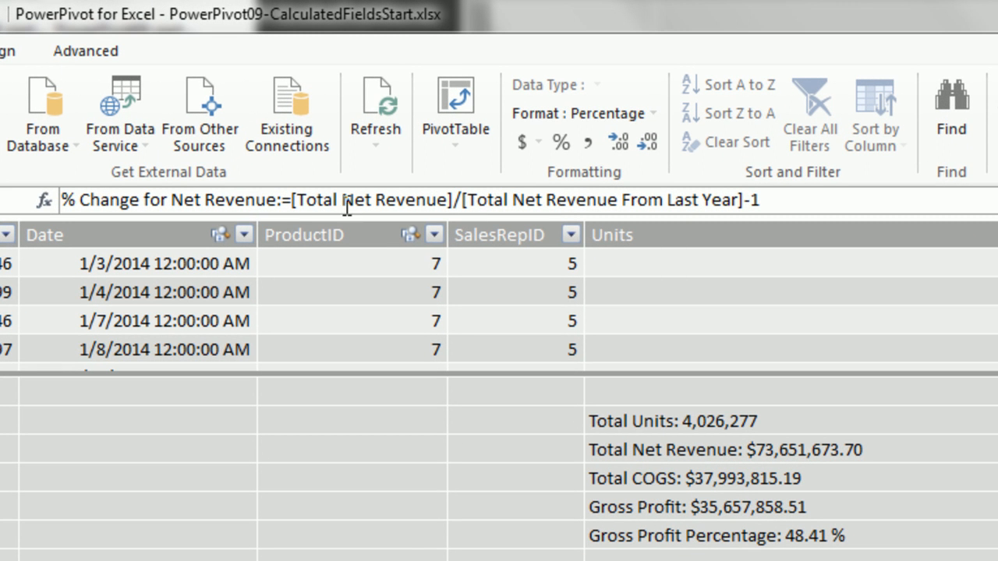
click(293, 201)
text(if)
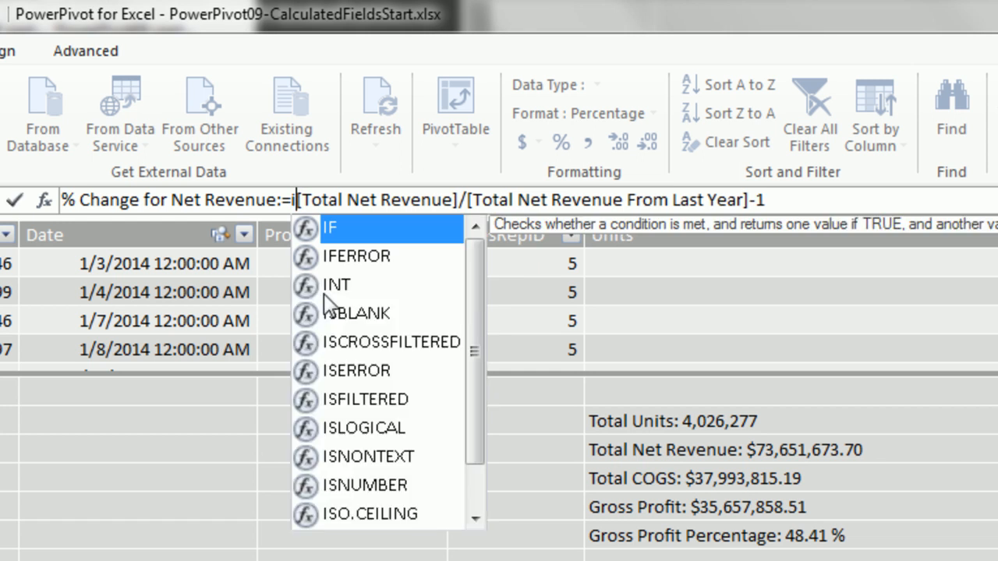
key(Down)
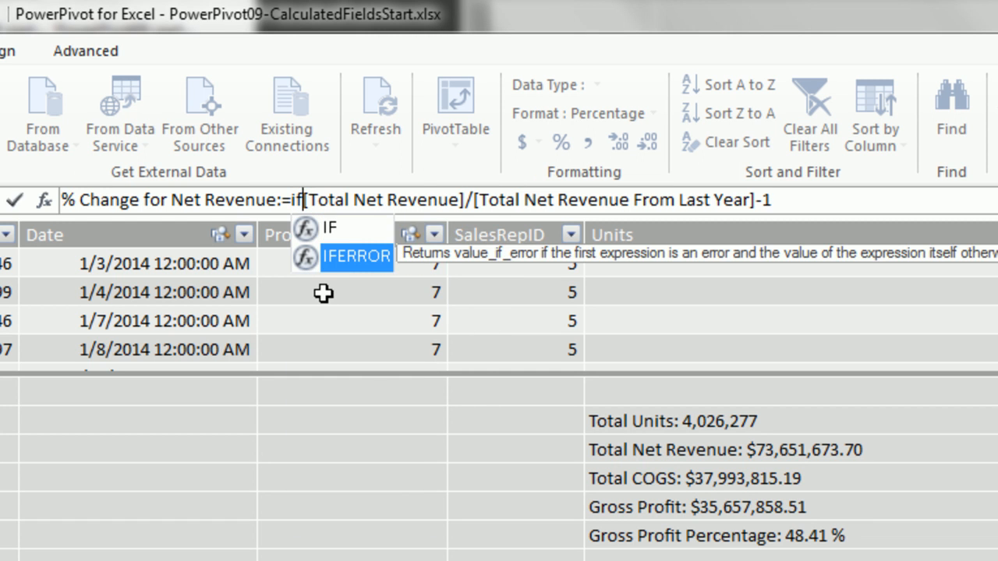
key(Tab)
click(843, 200)
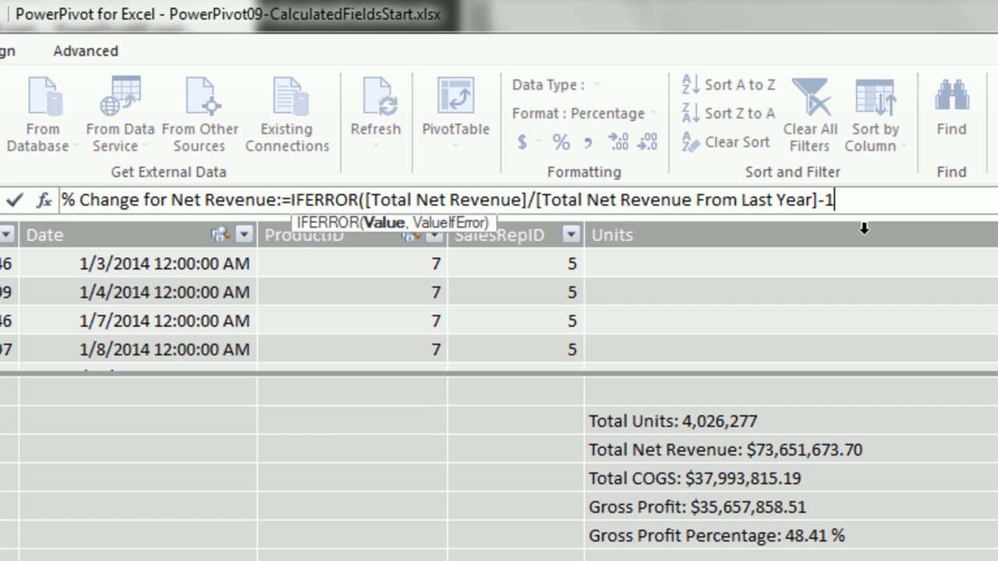
Step: Complete the IFERROR formula with blank() as the error value and check the PivotTable in Excel
text(,)
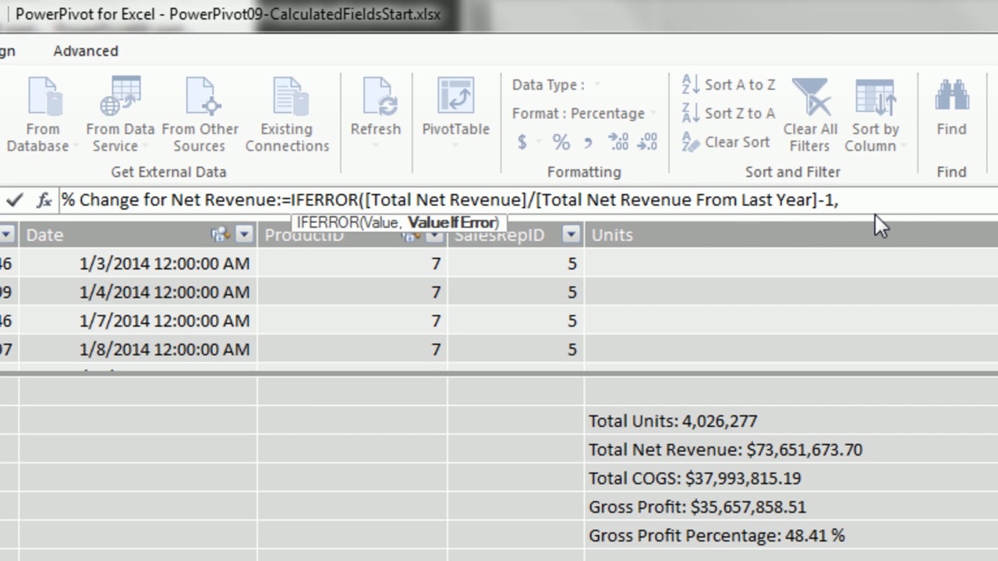
text(blank9)
key(BackSpace)
text(()))
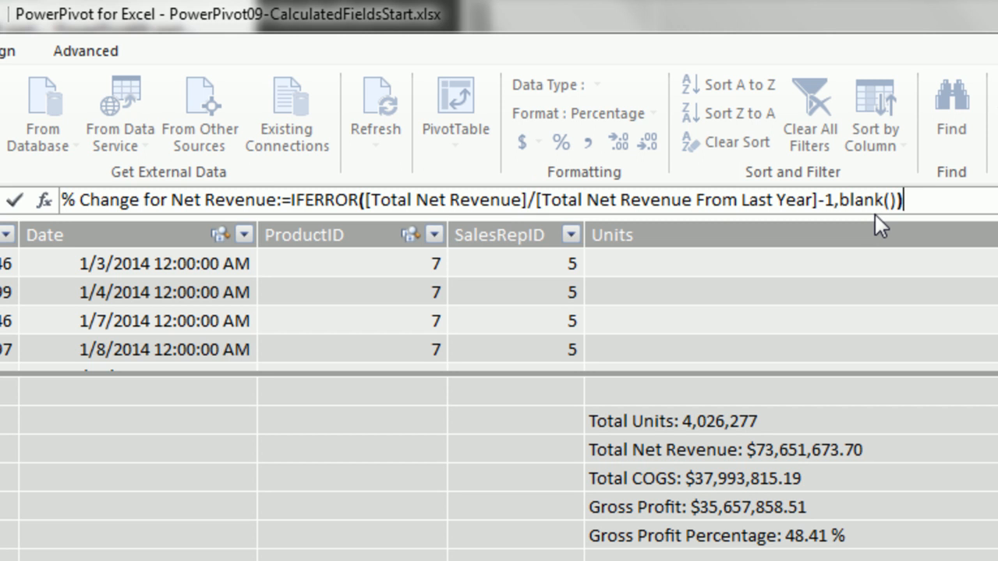
key(Return)
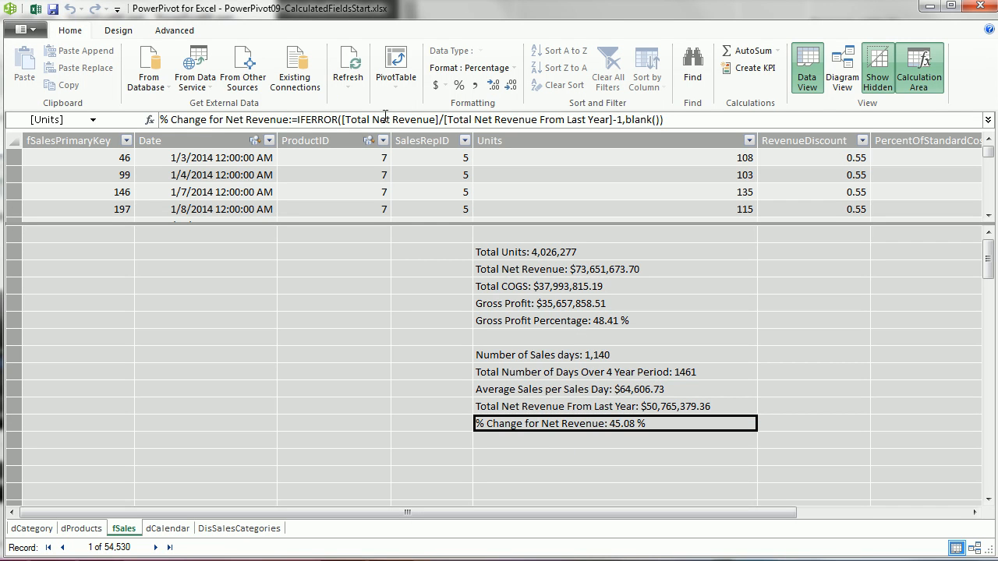
key(alt+Tab)
key(alt+Tab)
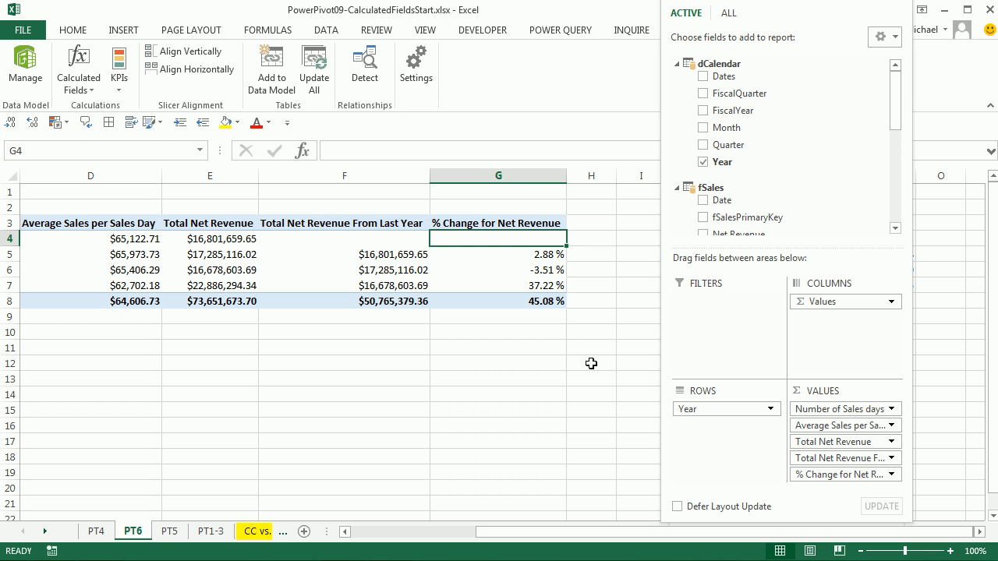
Step: In the PowerPivot % Change for Net Revenue formula, begin an IF with the logical test [Total Net Revenue From Last Year]=0
key(alt+Tab)
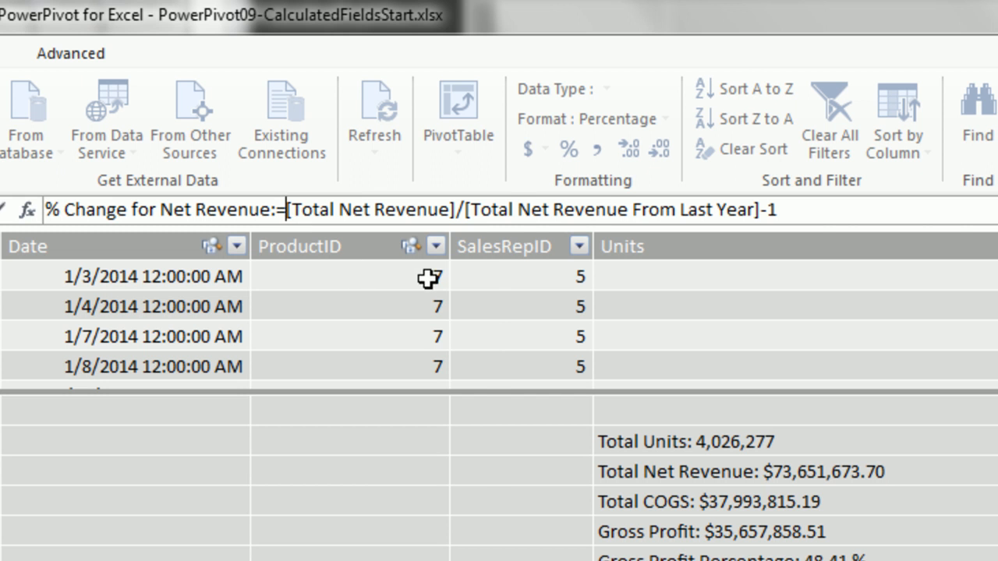
text(IF()
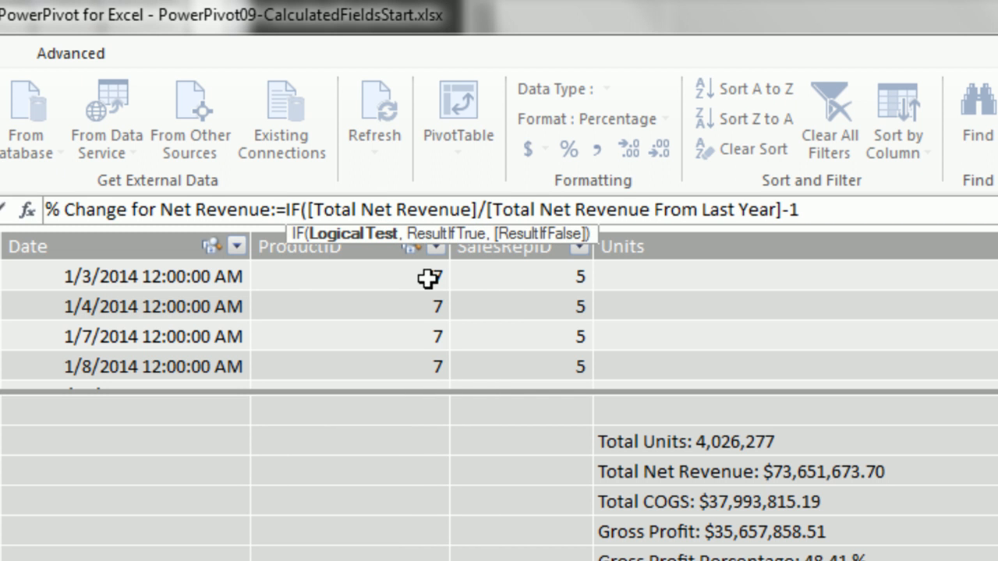
text([t)
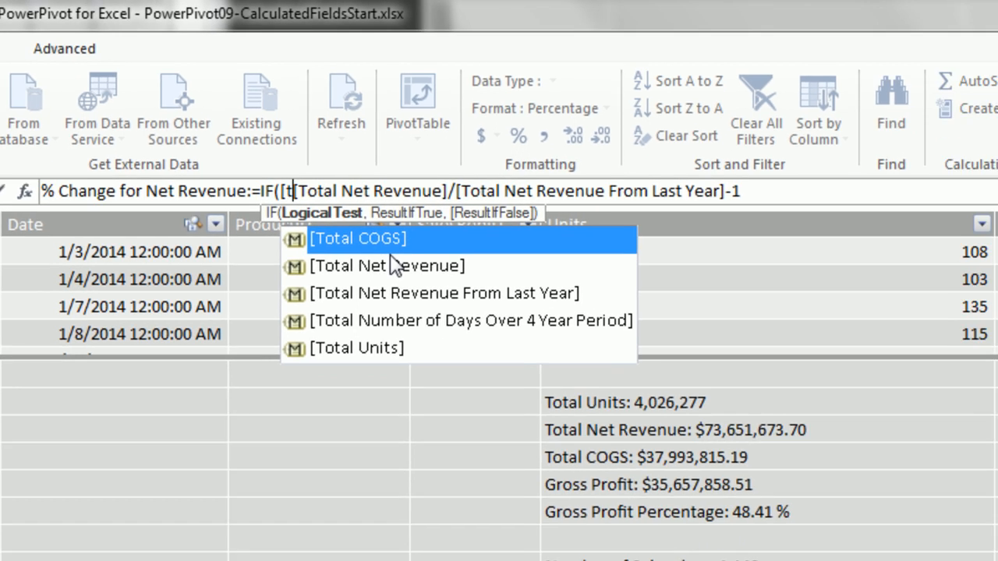
key(Down)
key(Down)
key(Tab)
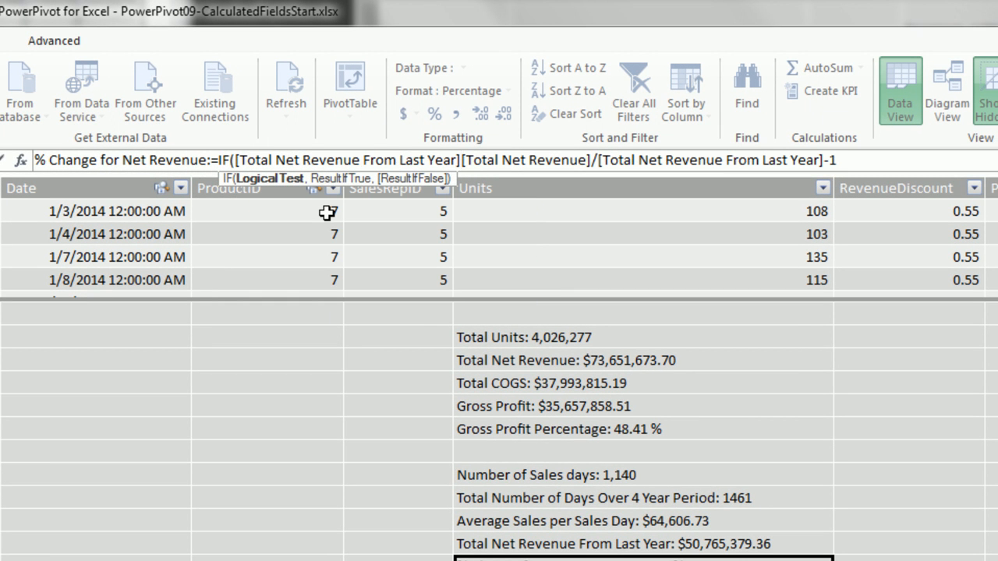
text(=0)
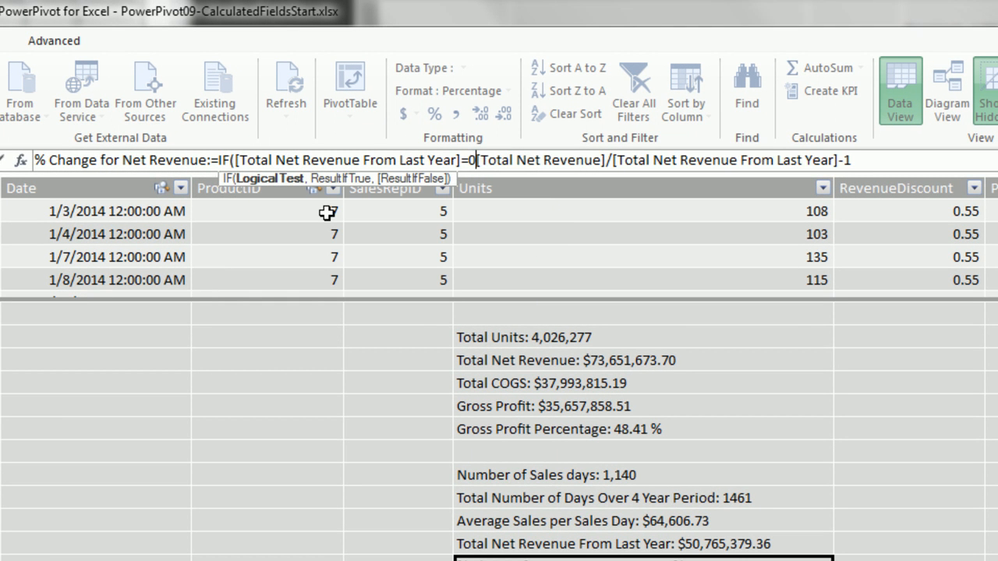
Step: Finish the IF formula with BLANK() as the true result and the existing revenue ratio minus 1 as the false result
text(,)
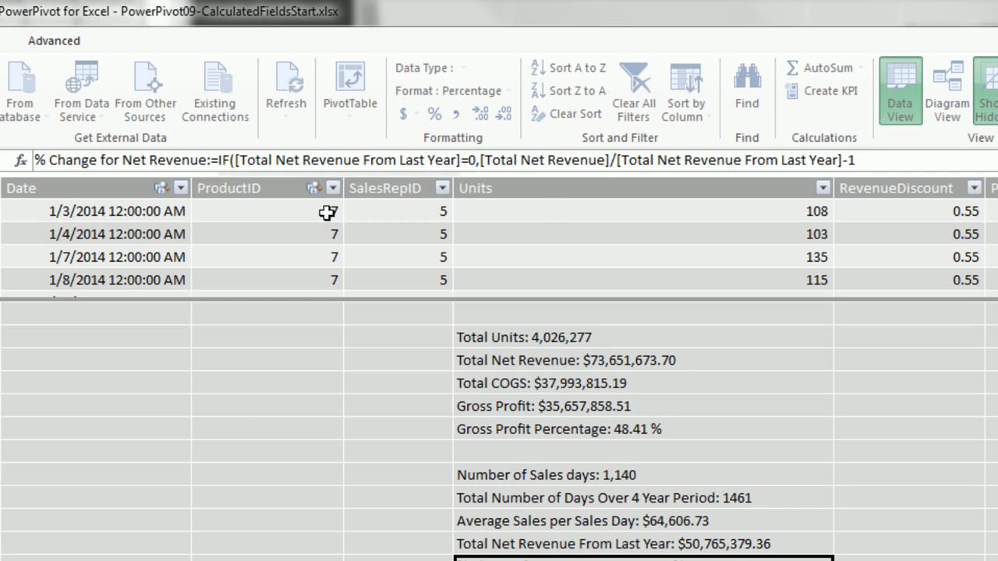
text(blank)
key(Tab)
text())
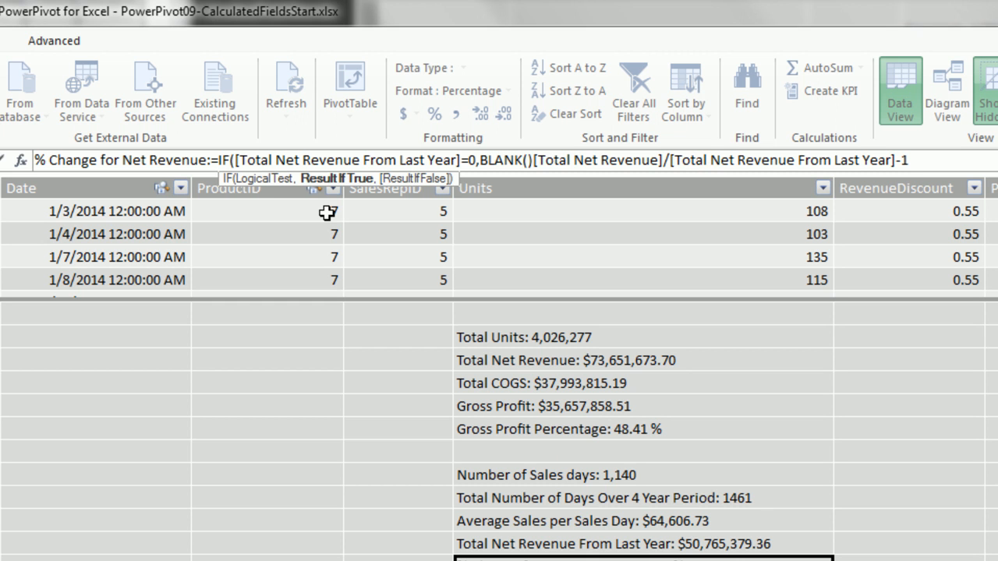
text(,)
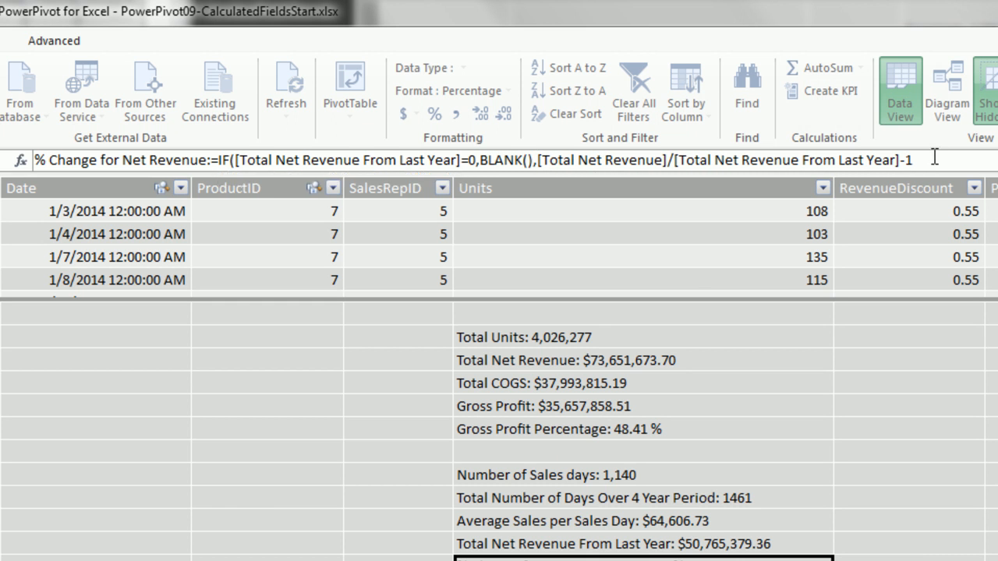
text())
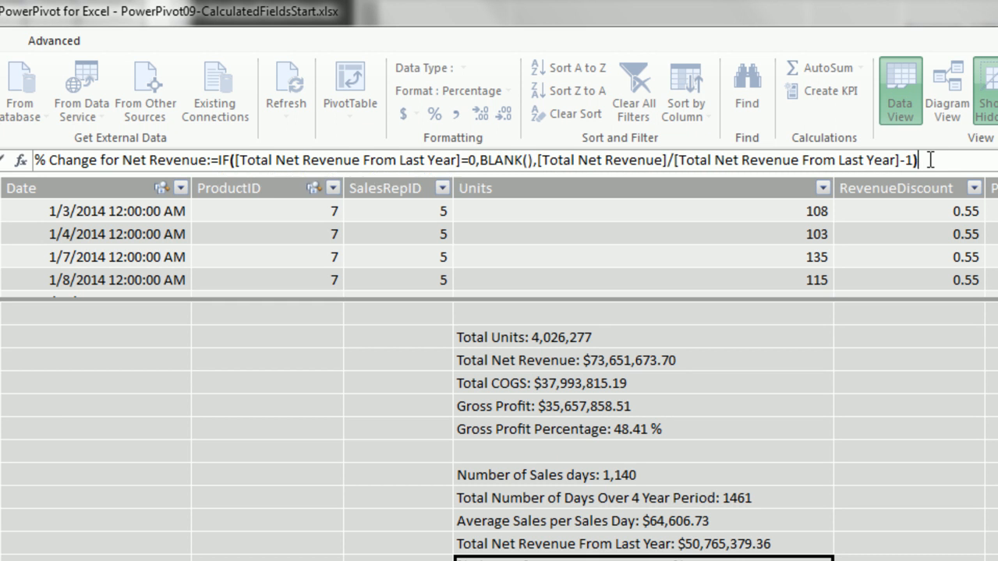
key(Return)
Step: Review the yearly PivotTable on PT6 and the monthly one on PT5 in Excel, and return to the PowerPivot window
key(alt+Tab)
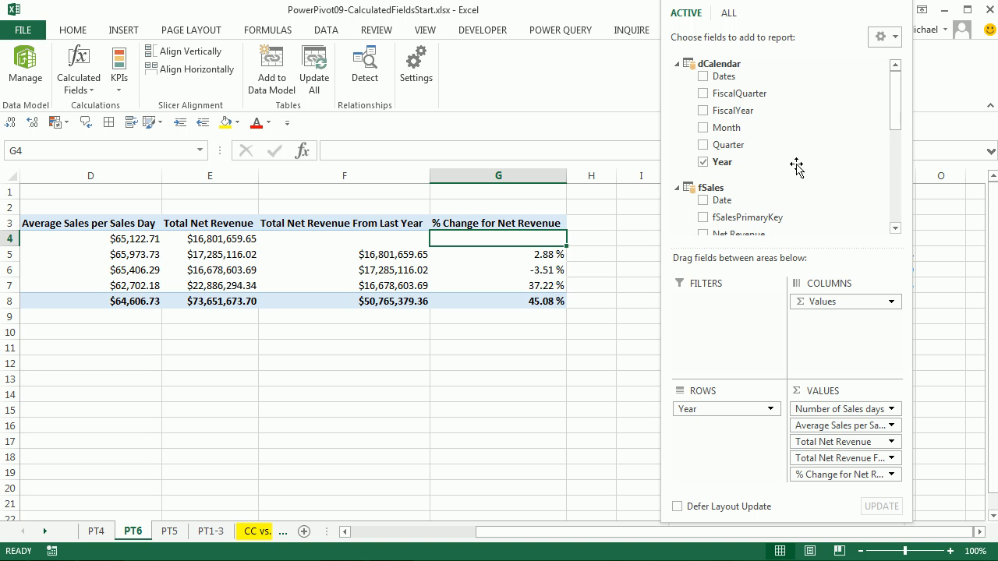
mouse_move(553, 308)
mouse_move(72, 247)
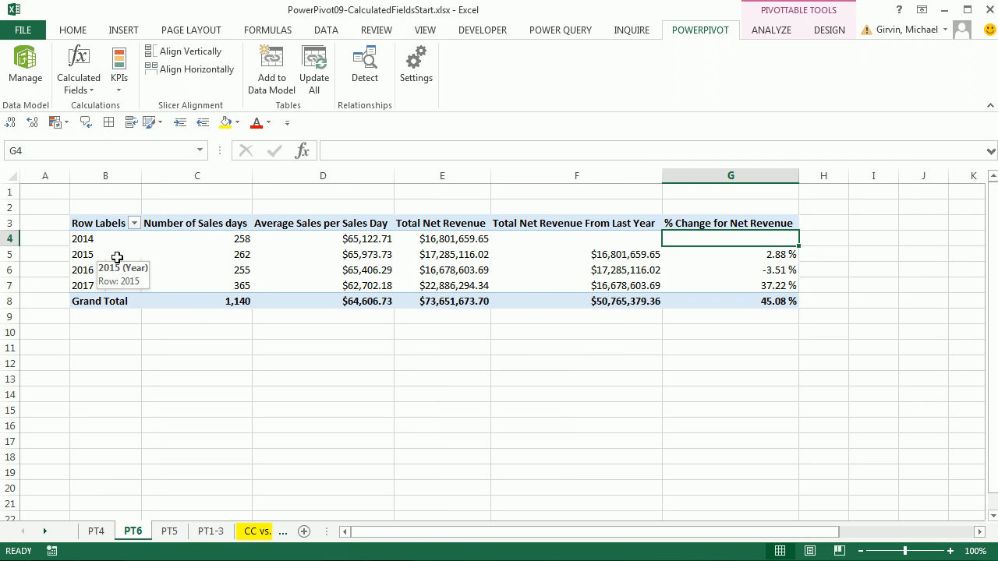
click(169, 531)
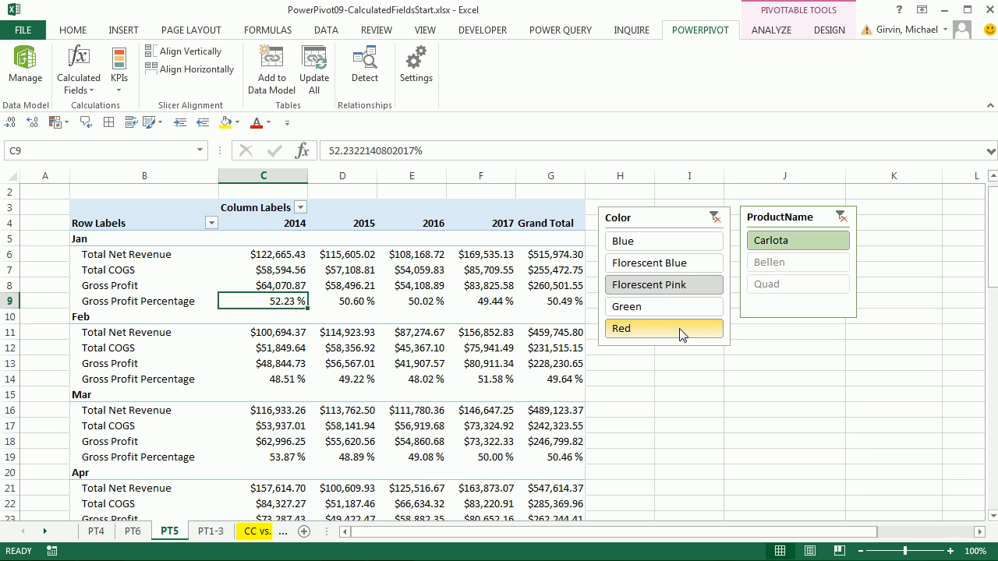
key(alt+Tab)
key(alt+Tab)
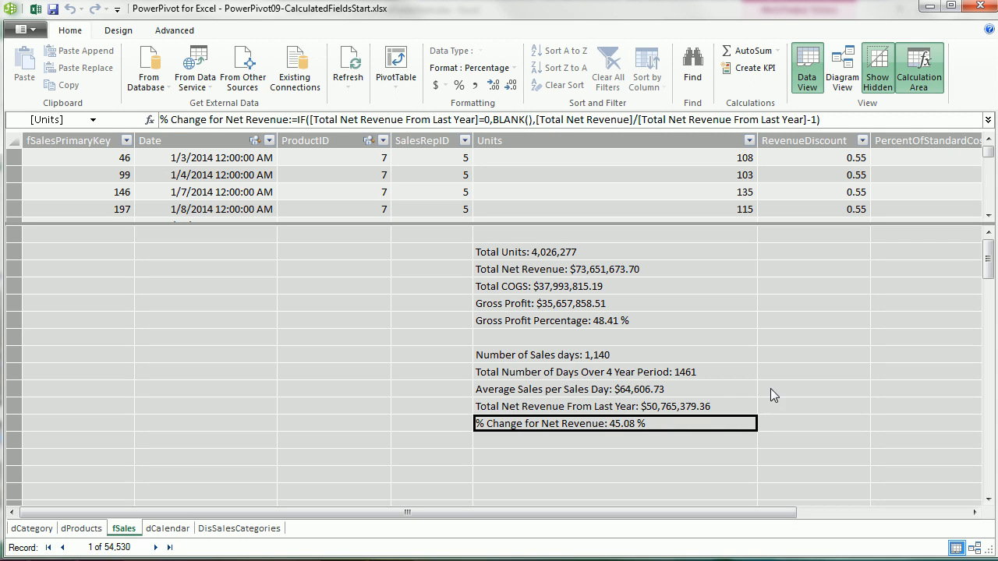